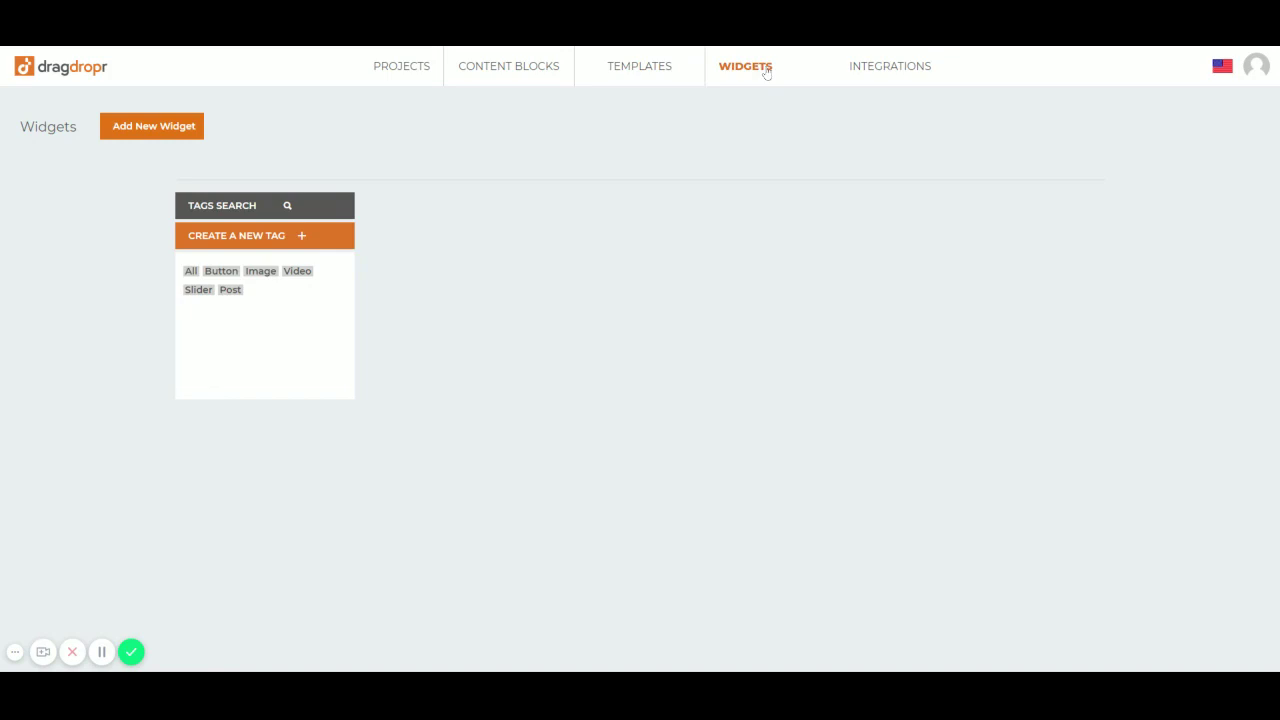
Create a new widget titled "Navigation" with the identifier "navigation" and enter the widget author's name.
left_click(145, 136)
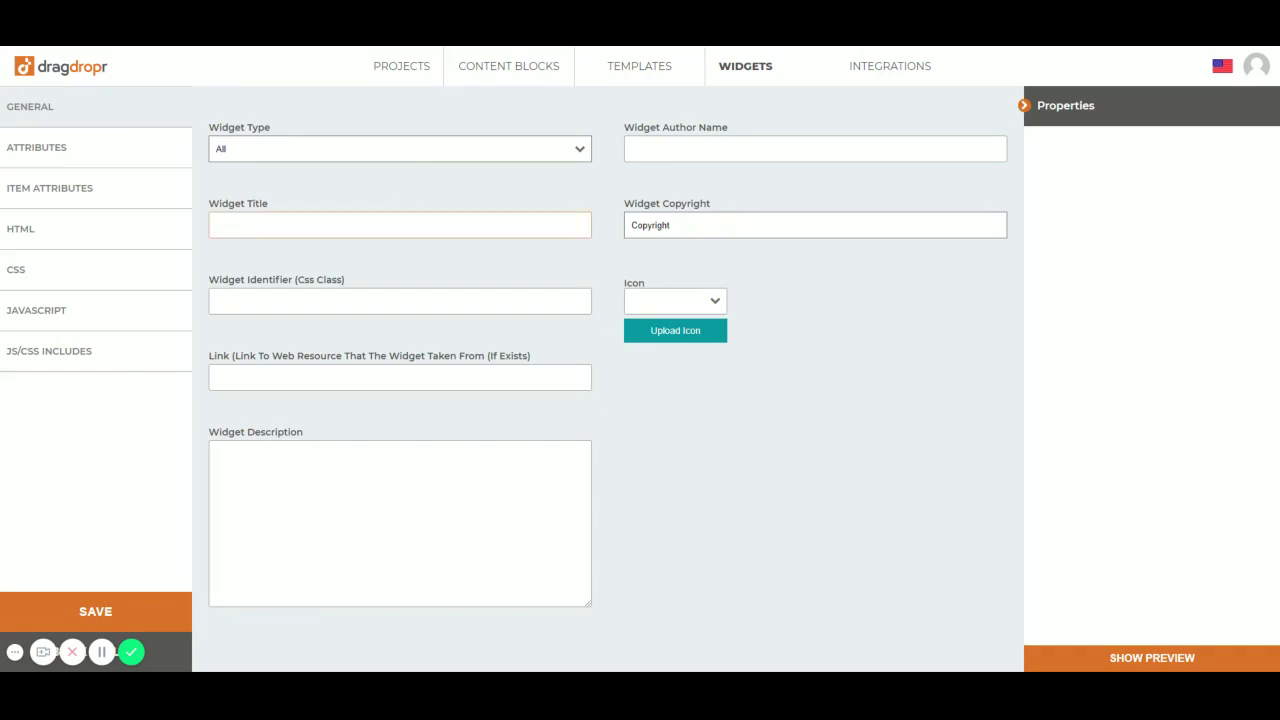
type("Navigation")
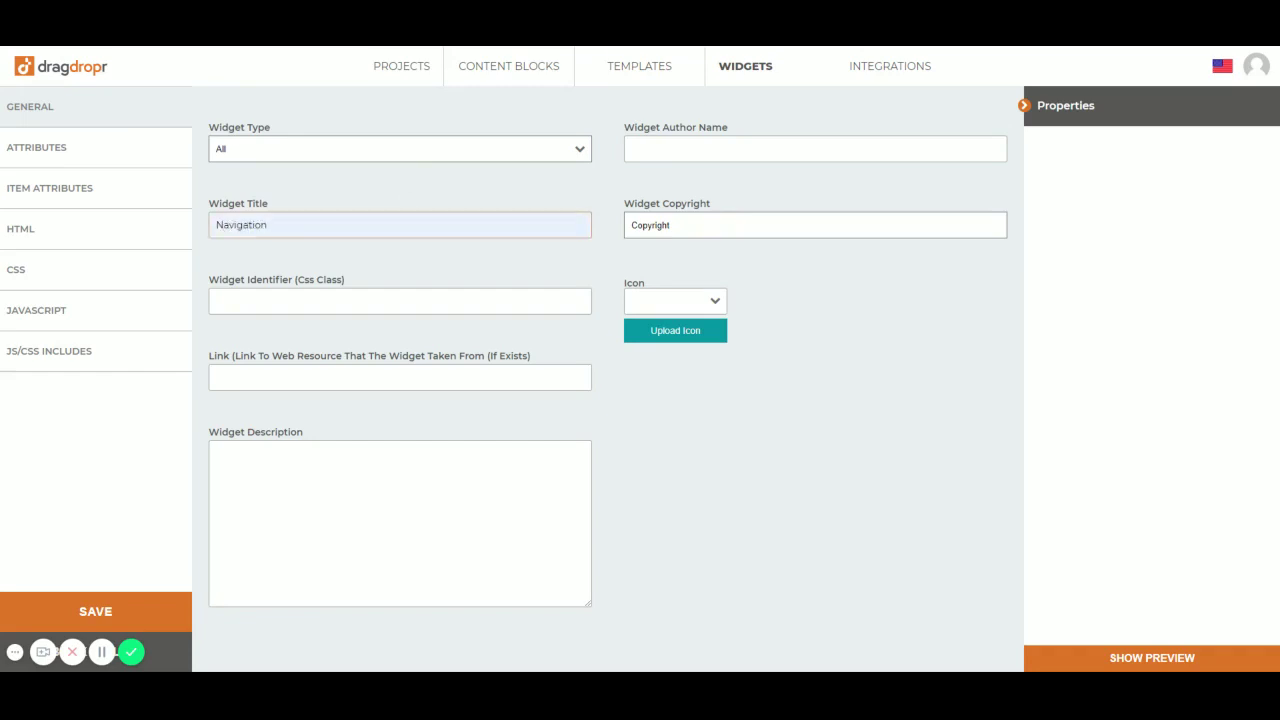
left_click_drag(266, 301, 182, 305)
left_click(246, 373)
type("Vukan")
Set the widget's icon to th-list.
left_click(812, 295)
left_click(682, 336)
left_click(679, 340)
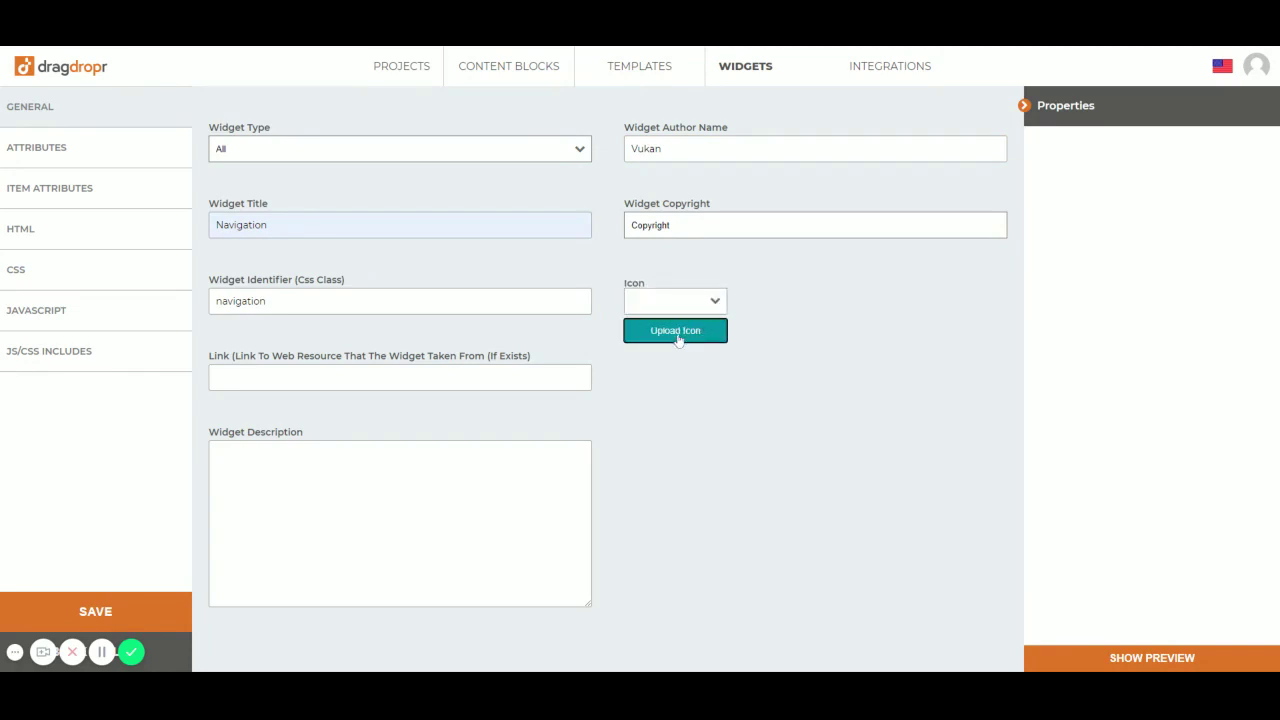
left_click(686, 302)
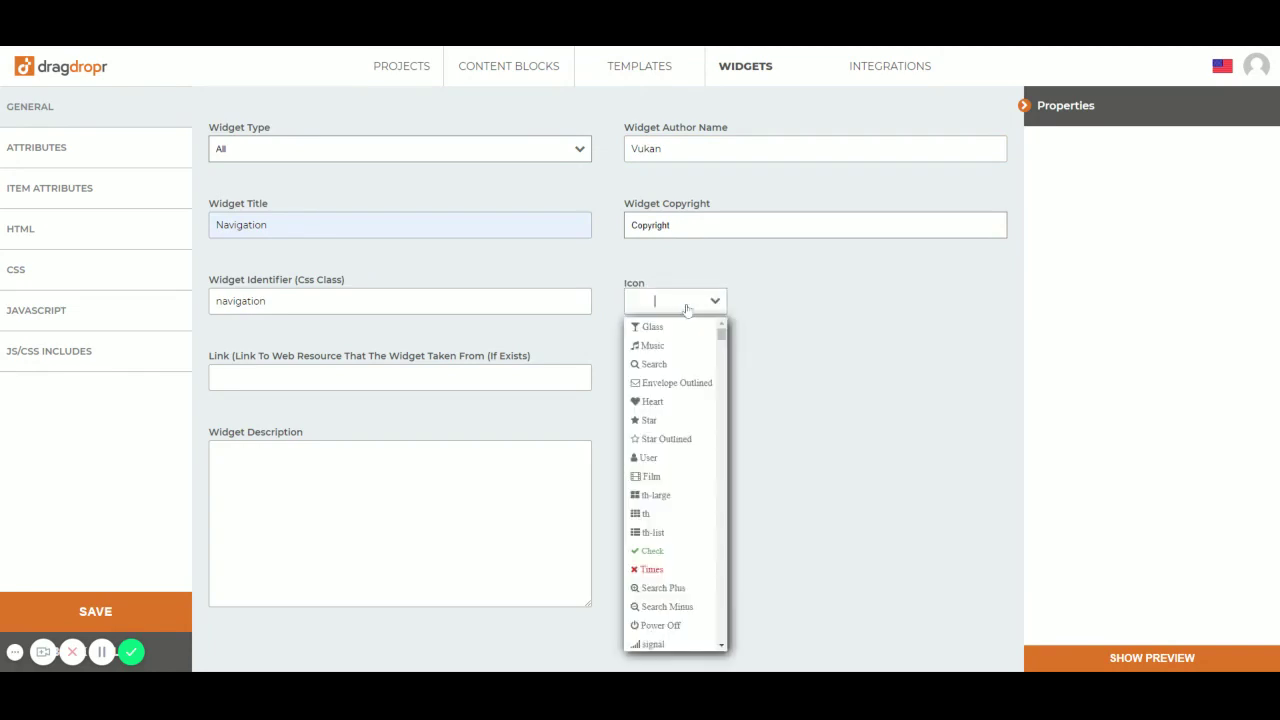
left_click(646, 533)
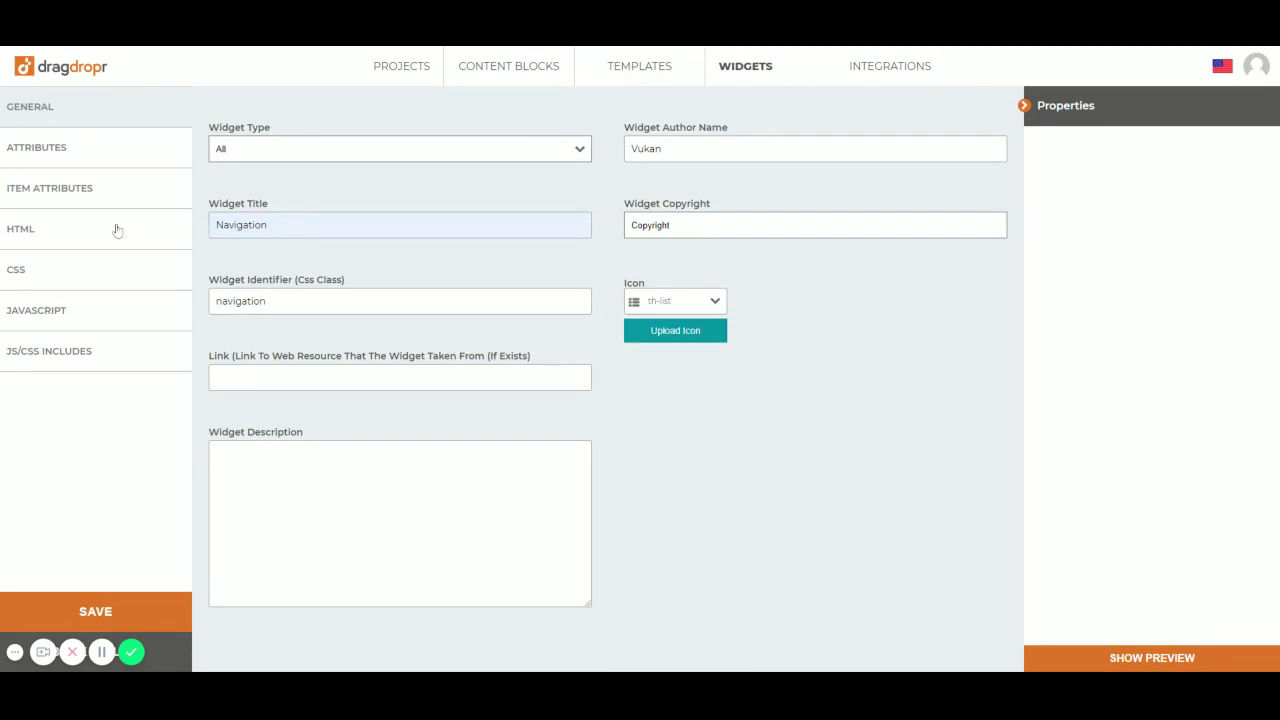
In the widget HTML, write a nav element containing a div with the class "logo-wrapper".
left_click(88, 238)
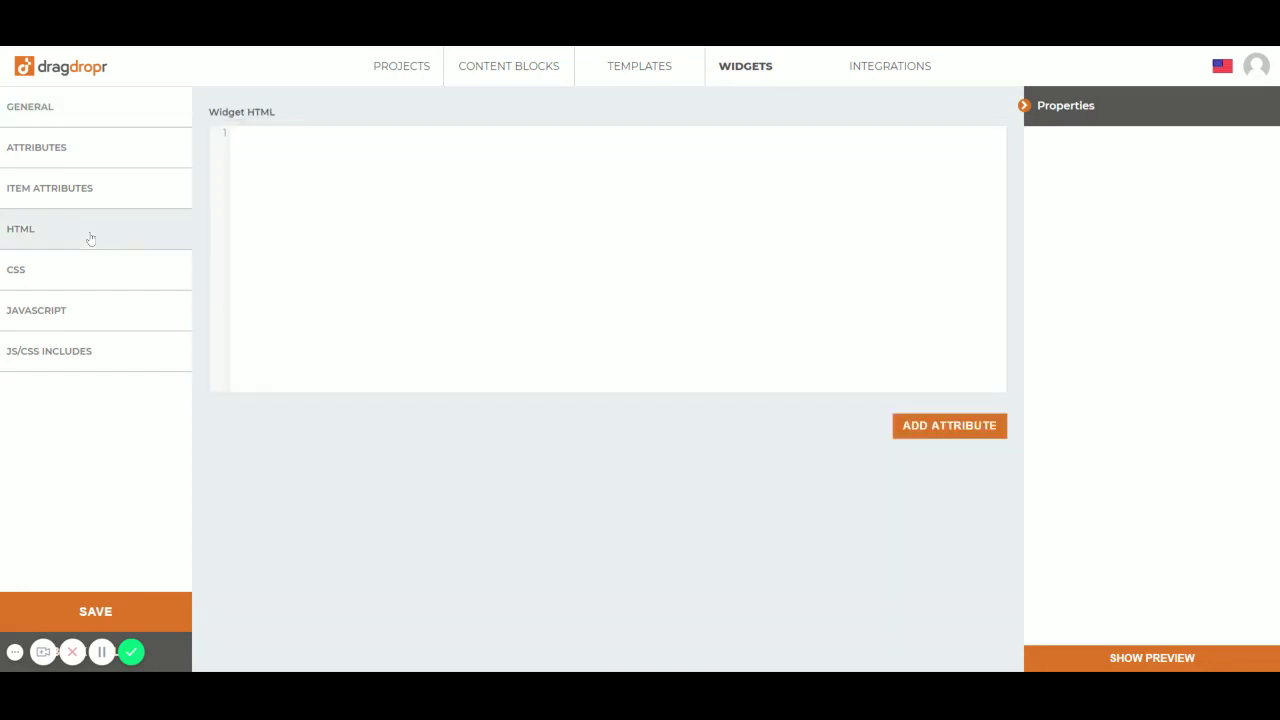
left_click(302, 215)
type("<nav>")
key("Return")
type("<")
type("/nav>")
type("<div")
type("></div>")
left_click(261, 144)
key("Return")
type("class=\"logo-wrapper\">")
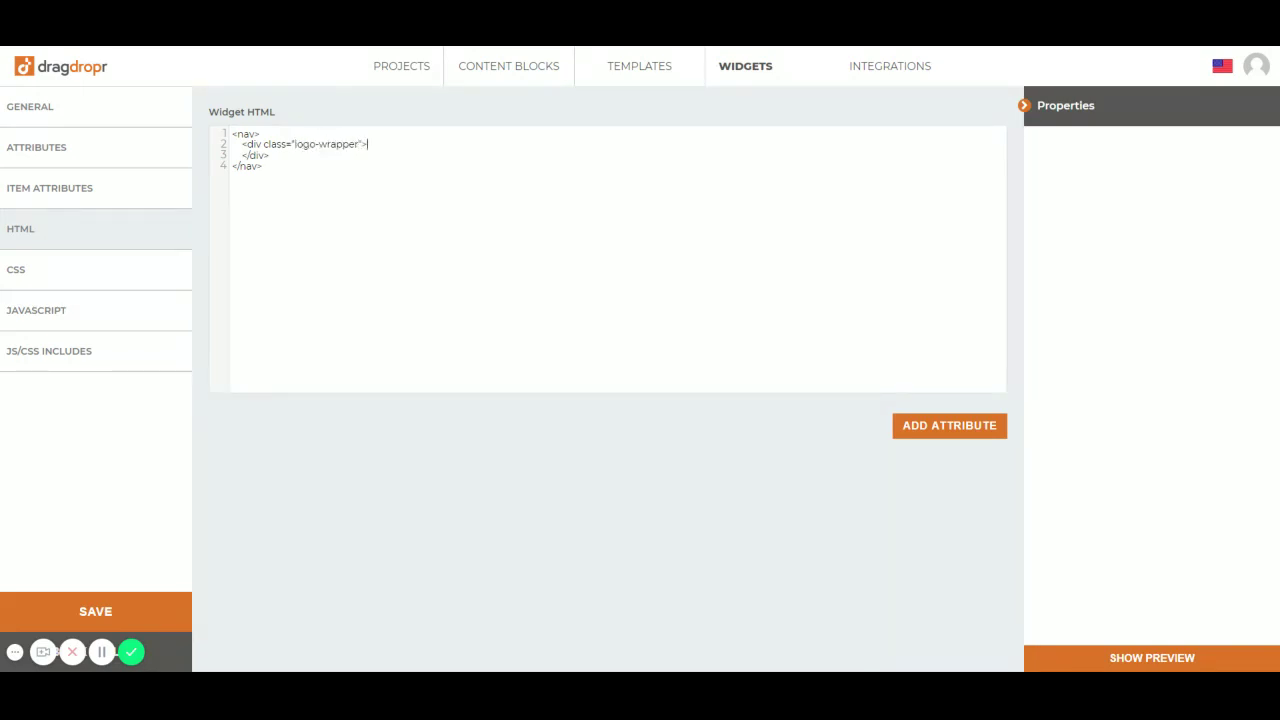
Add an img tag with an empty src inside the logo-wrapper div.
key("Return")
type("<img> src=")
key("shift+Down")
key("shift+Up")
key("ctrl+shift+Left")
key("ctrl+shift+Left")
key("ctrl+shift+Left")
key("Left")
Add an Image attribute to the widget titled "Navigation logo" with logo1.jpg as its default image.
left_click(78, 150)
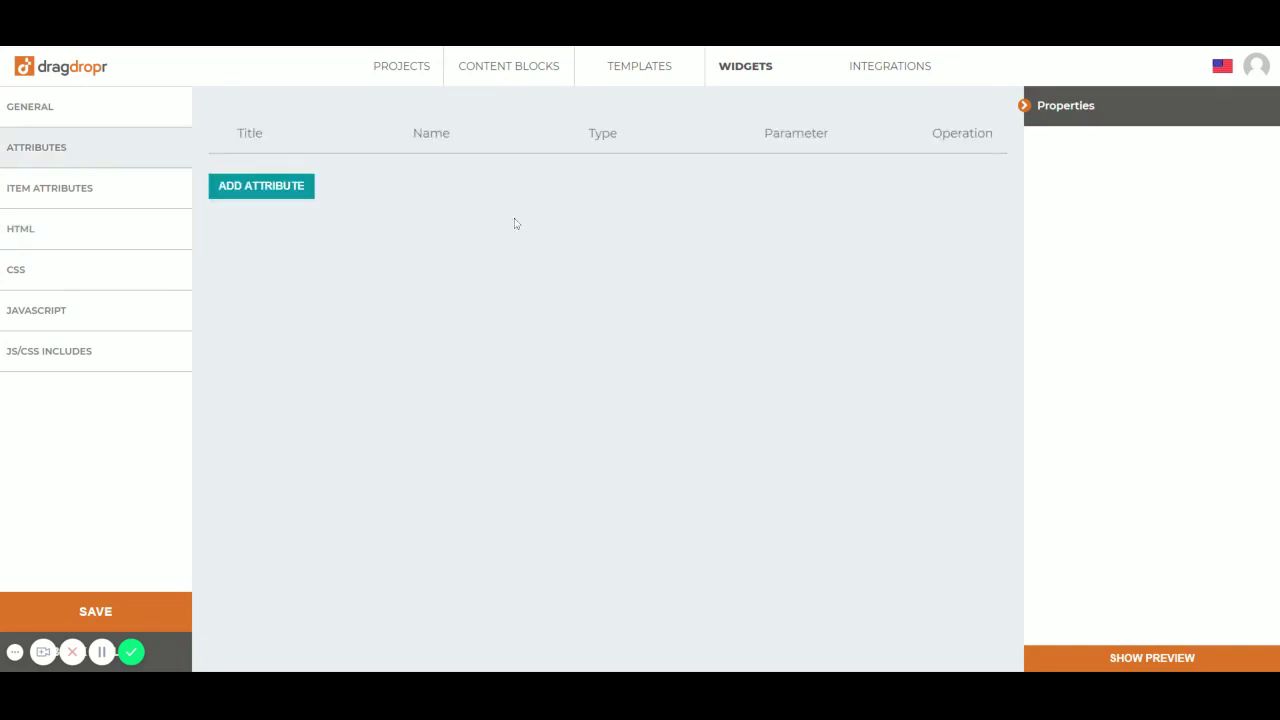
left_click(293, 192)
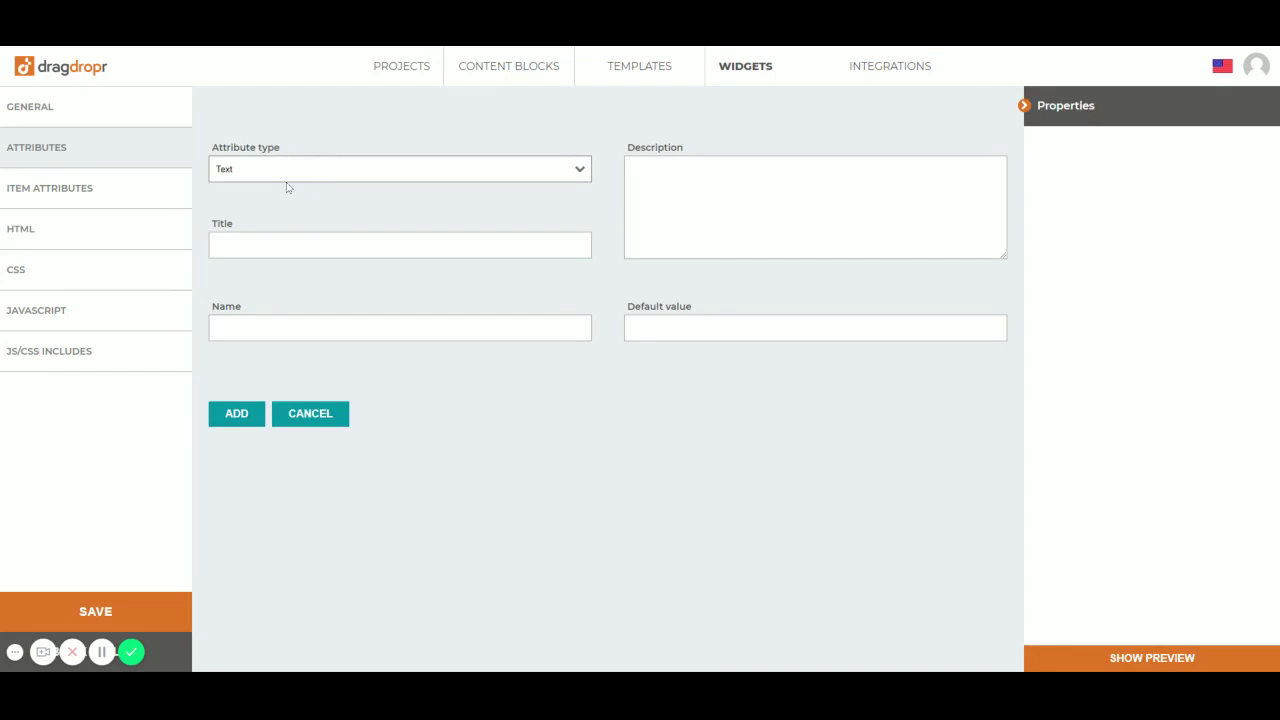
left_click(287, 188)
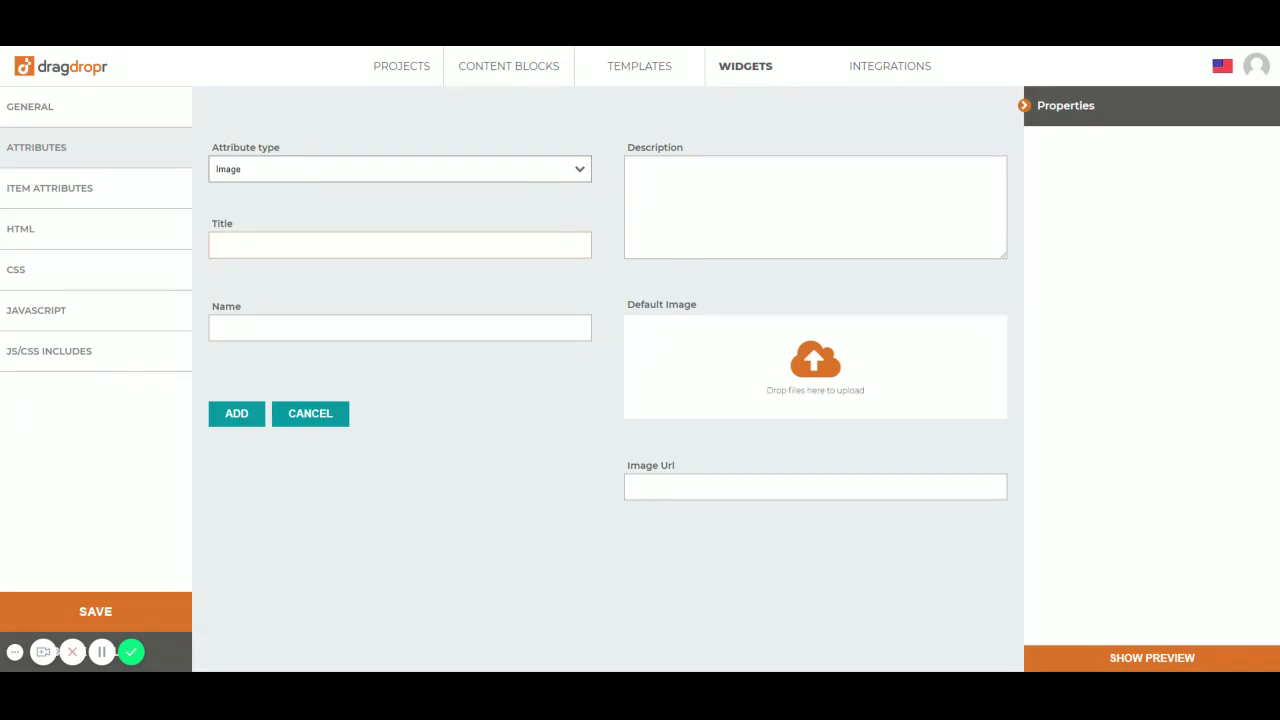
type("Navigation logo")
left_click(336, 289)
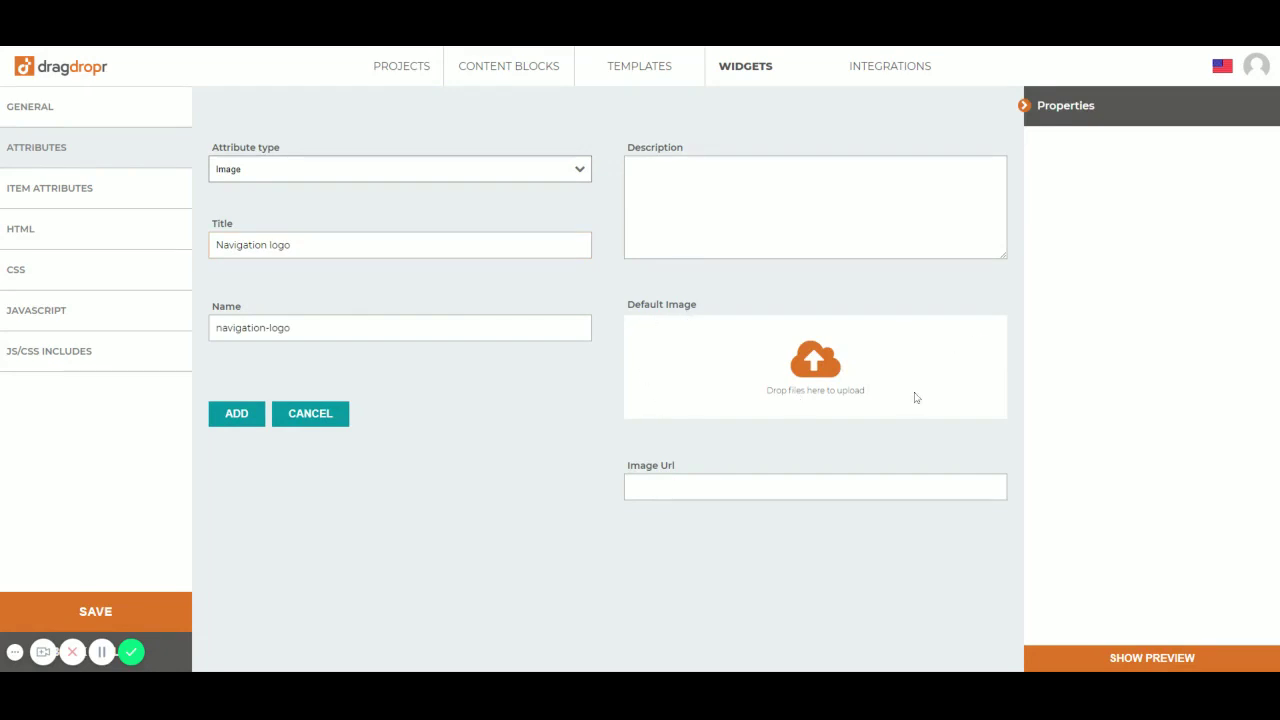
left_click(826, 379)
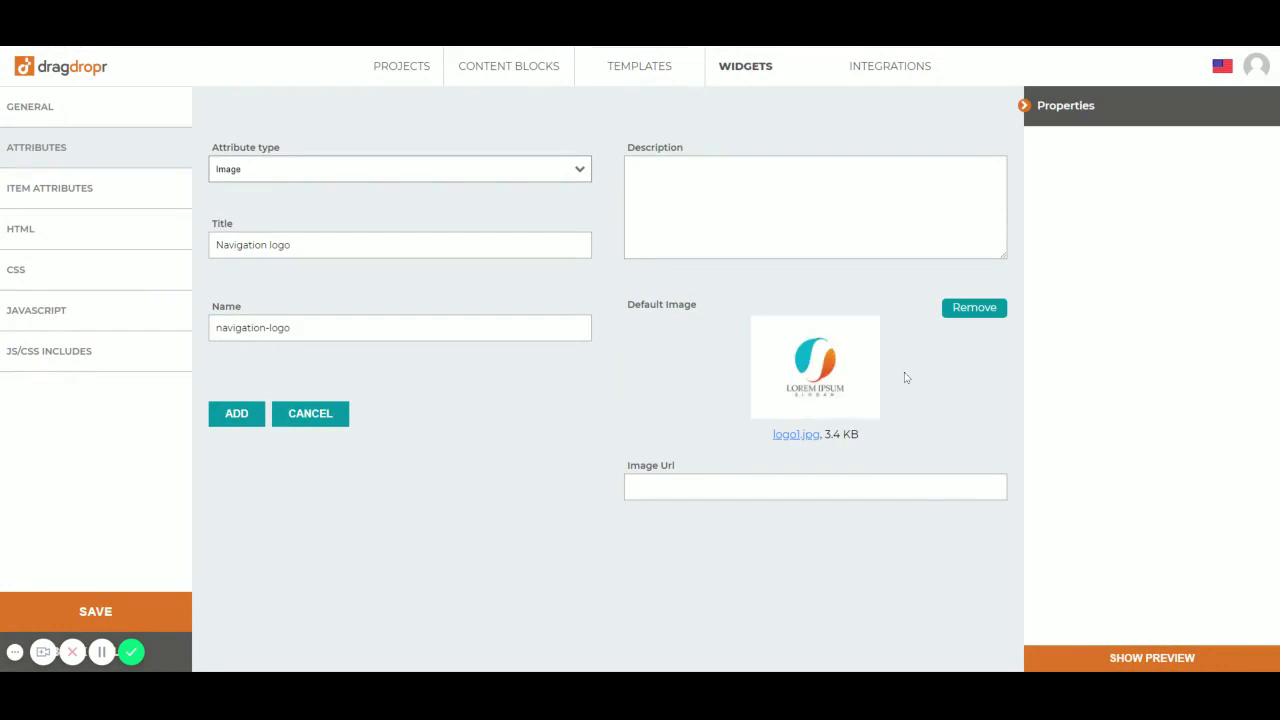
left_click(236, 415)
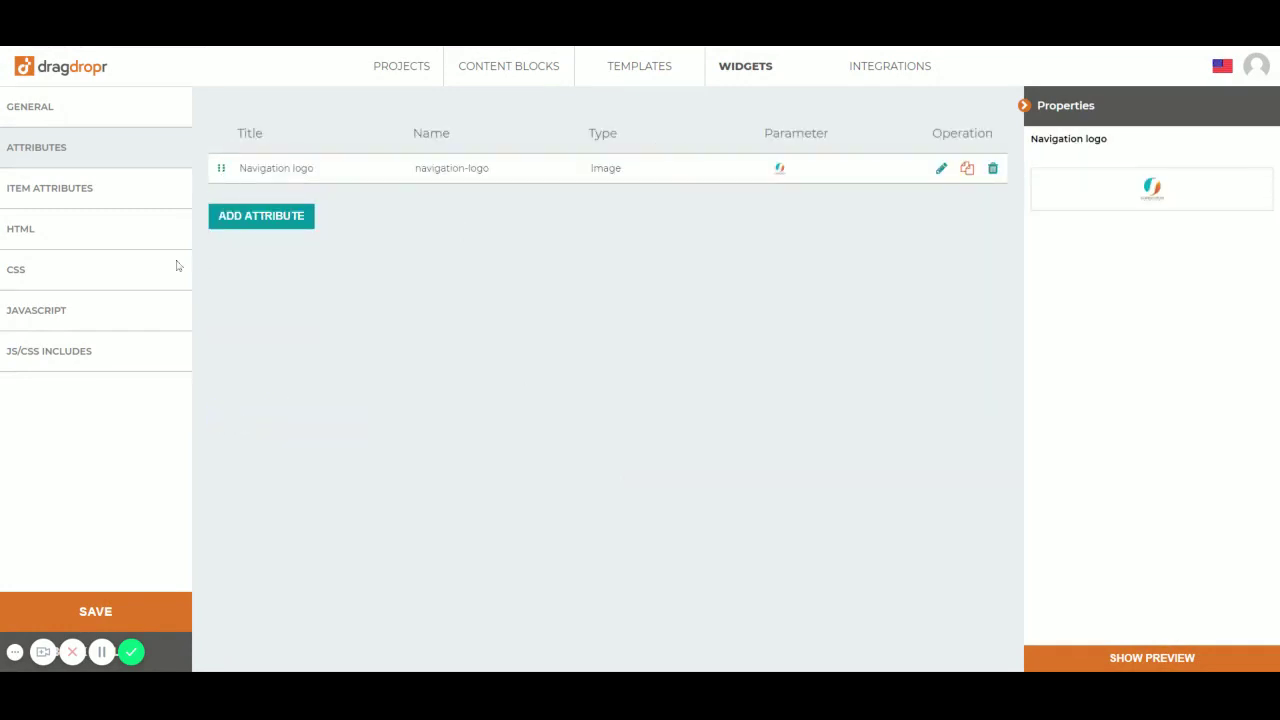
Insert {{navigation-logo}} as the img tag's src in the widget HTML and preview the widget.
left_click(59, 235)
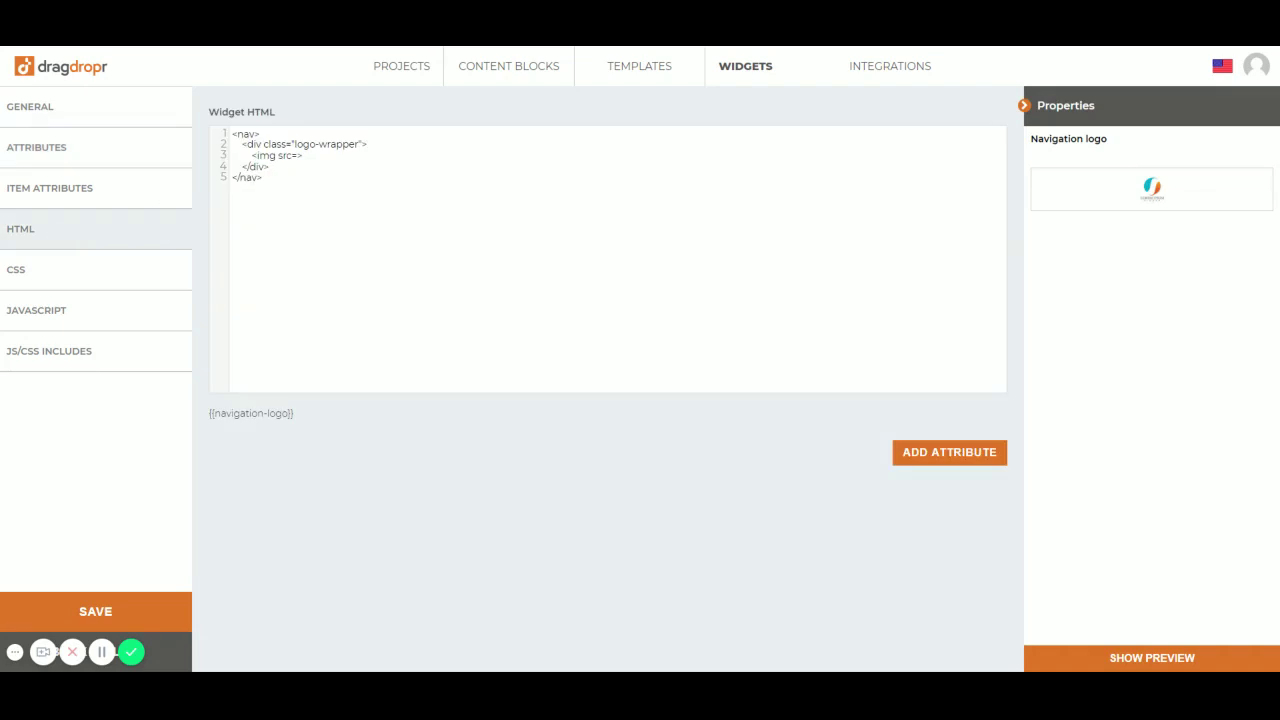
left_click_drag(346, 420, 205, 418)
left_click(63, 149)
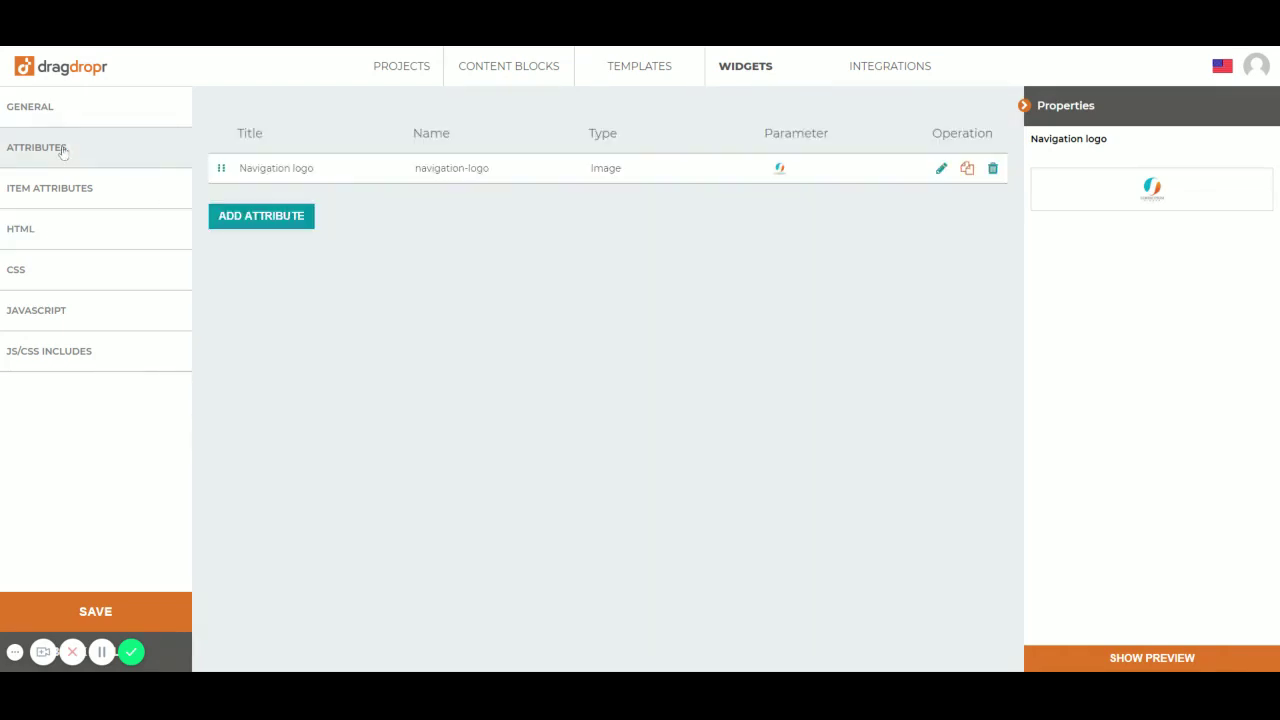
left_click(97, 230)
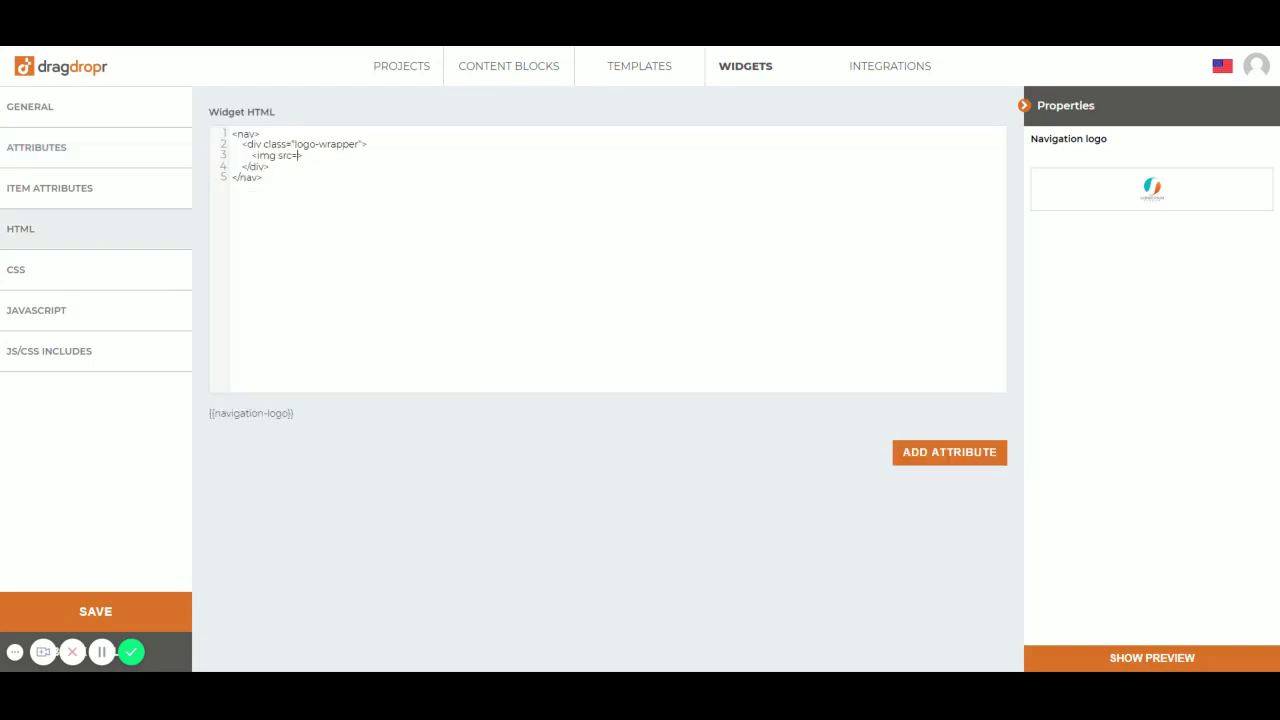
left_click(266, 418)
left_click(1079, 660)
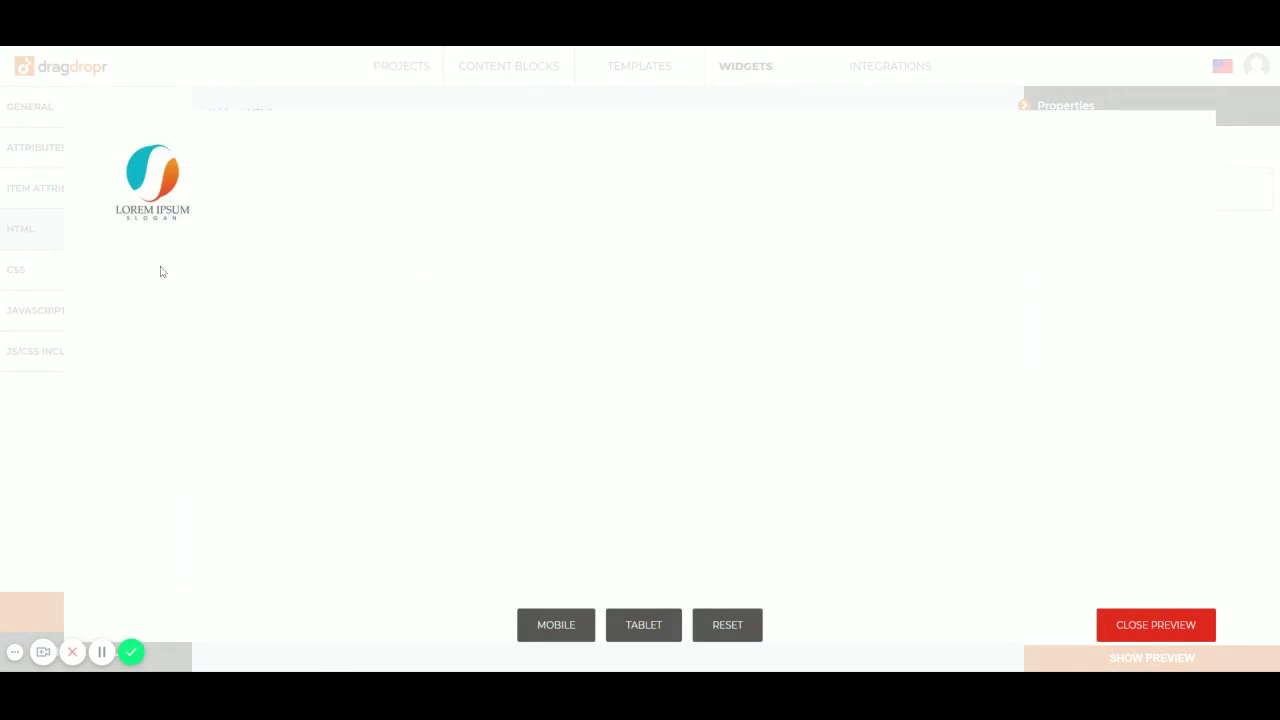
left_click(1176, 614)
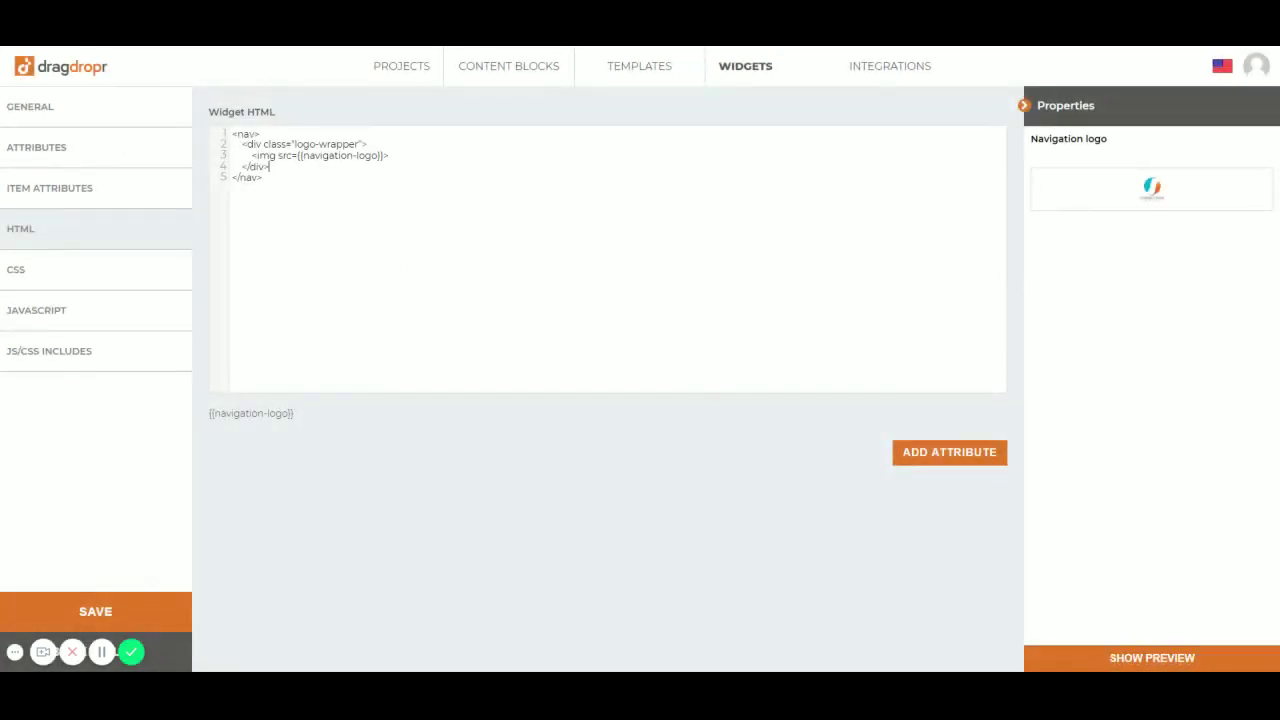
Add an empty ul element below the logo-wrapper div in the widget HTML.
key("Return")
type("<ul>")
key("Return")
key("Return")
type("</ul>")
Enable items for the widget and add a Text item attribute titled "LInk text" with the default value "LInk".
left_click(57, 192)
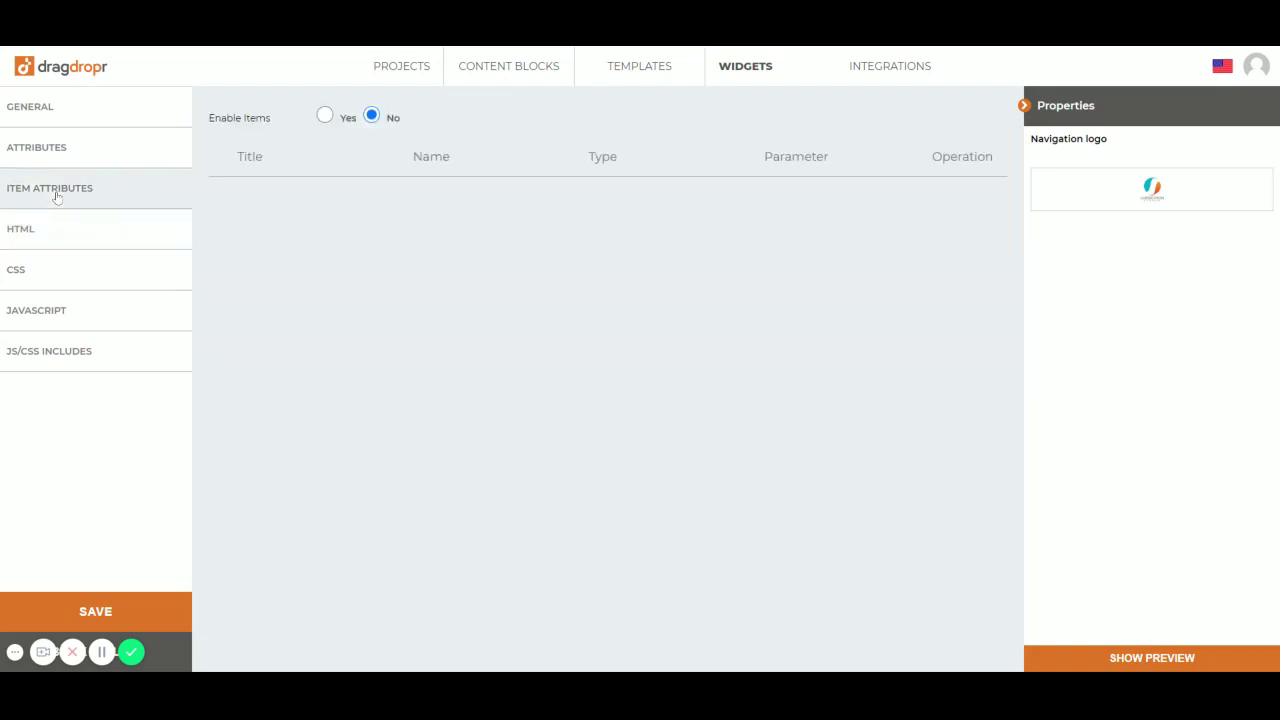
left_click(326, 116)
left_click(286, 208)
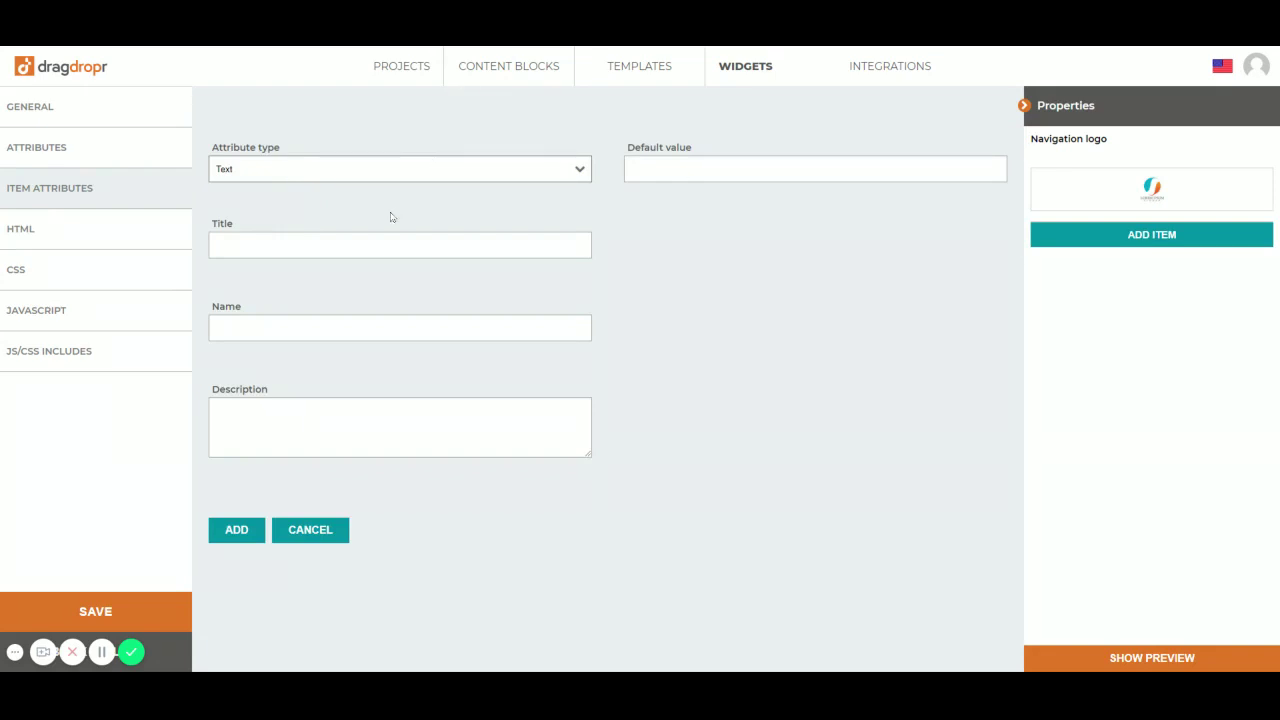
left_click(355, 238)
type("LInk text")
left_click(378, 284)
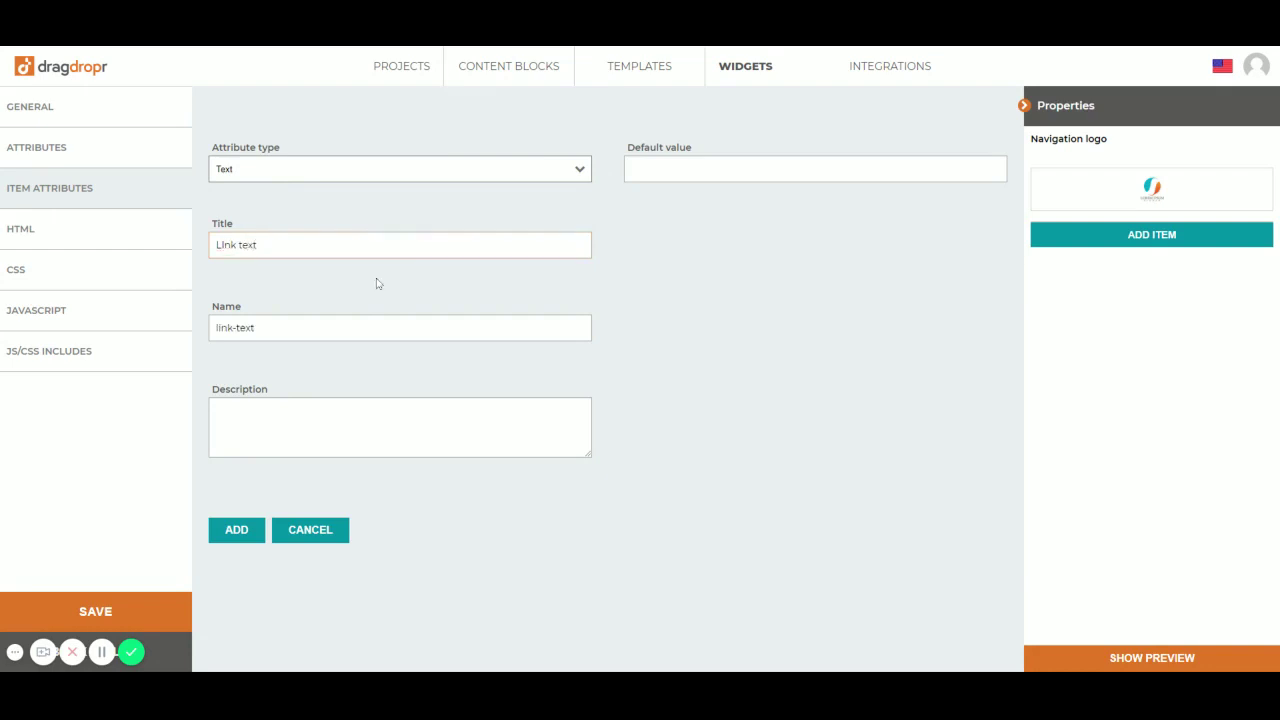
left_click(789, 160)
type("LInk")
left_click(224, 531)
Add a second Text item attribute titled "Link url" with the default value "/".
left_click(265, 240)
left_click(265, 240)
type("Link u")
key("BackSpace")
type("url")
key("Tab")
type("/")
left_click(236, 530)
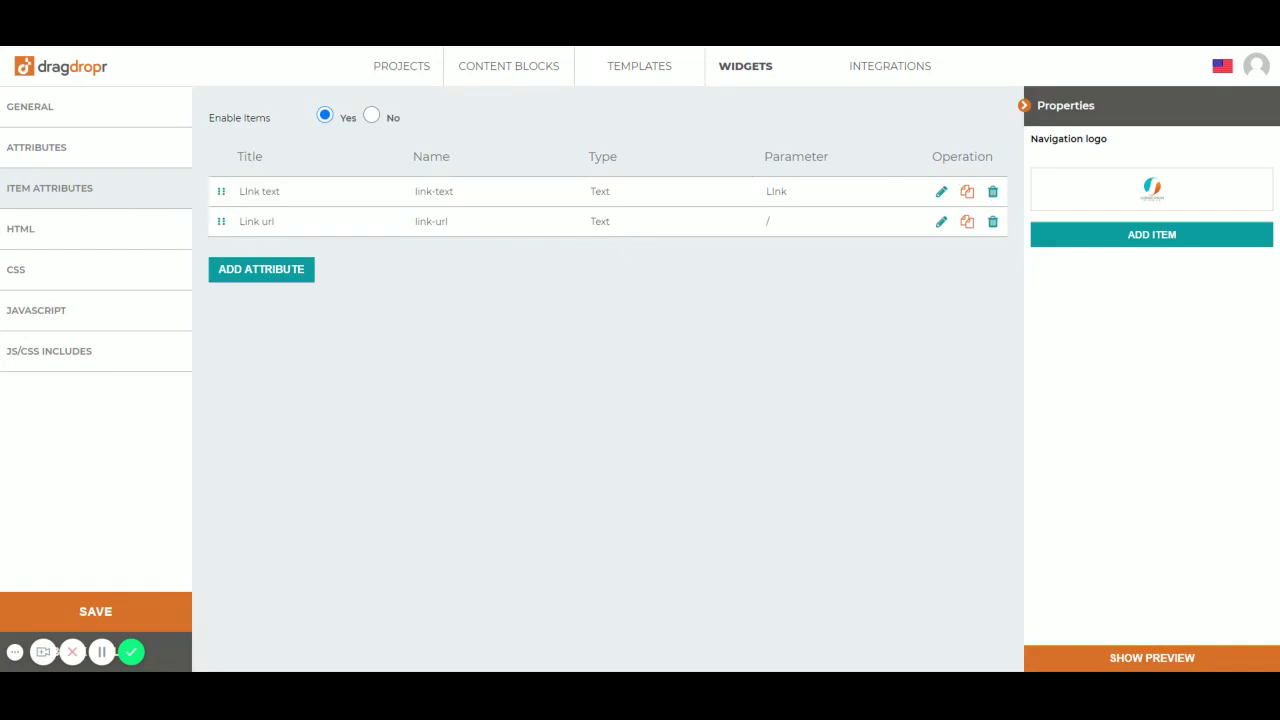
Add the first two navigation items with the link texts "Home" and "About".
left_click(1156, 238)
double_click(1068, 296)
type("H")
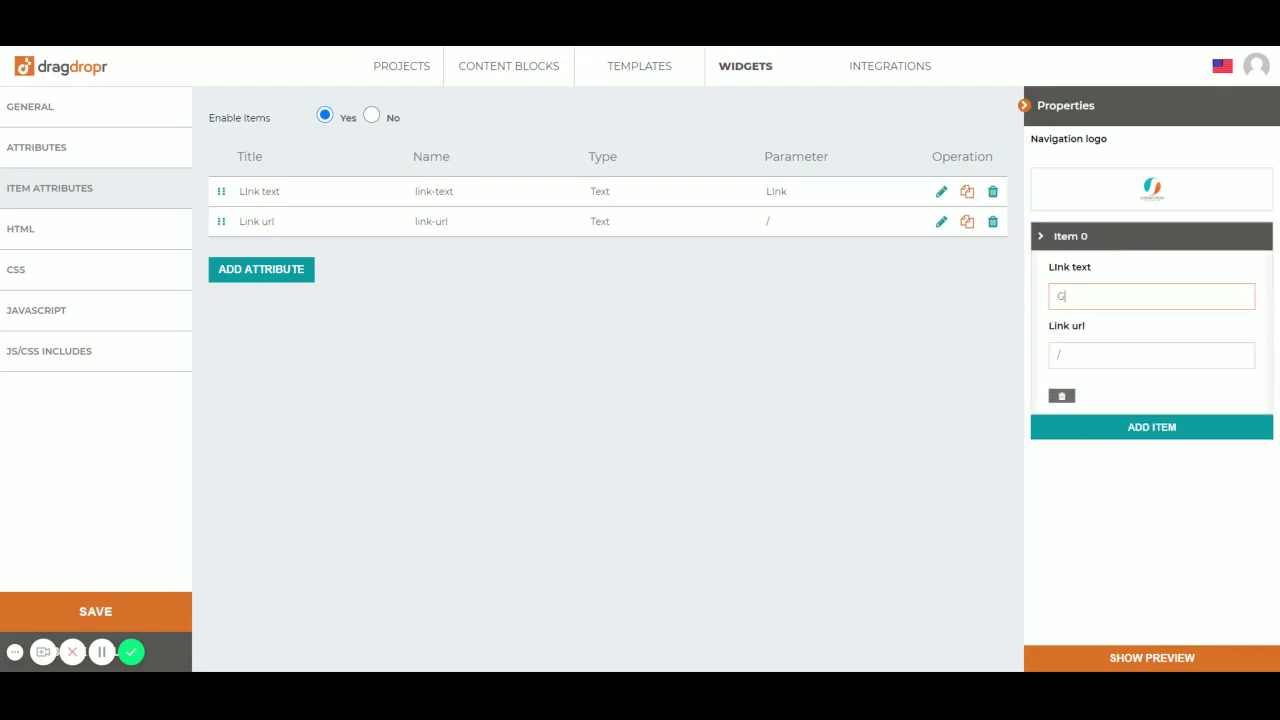
key("BackSpace")
type("Home")
left_click(1122, 427)
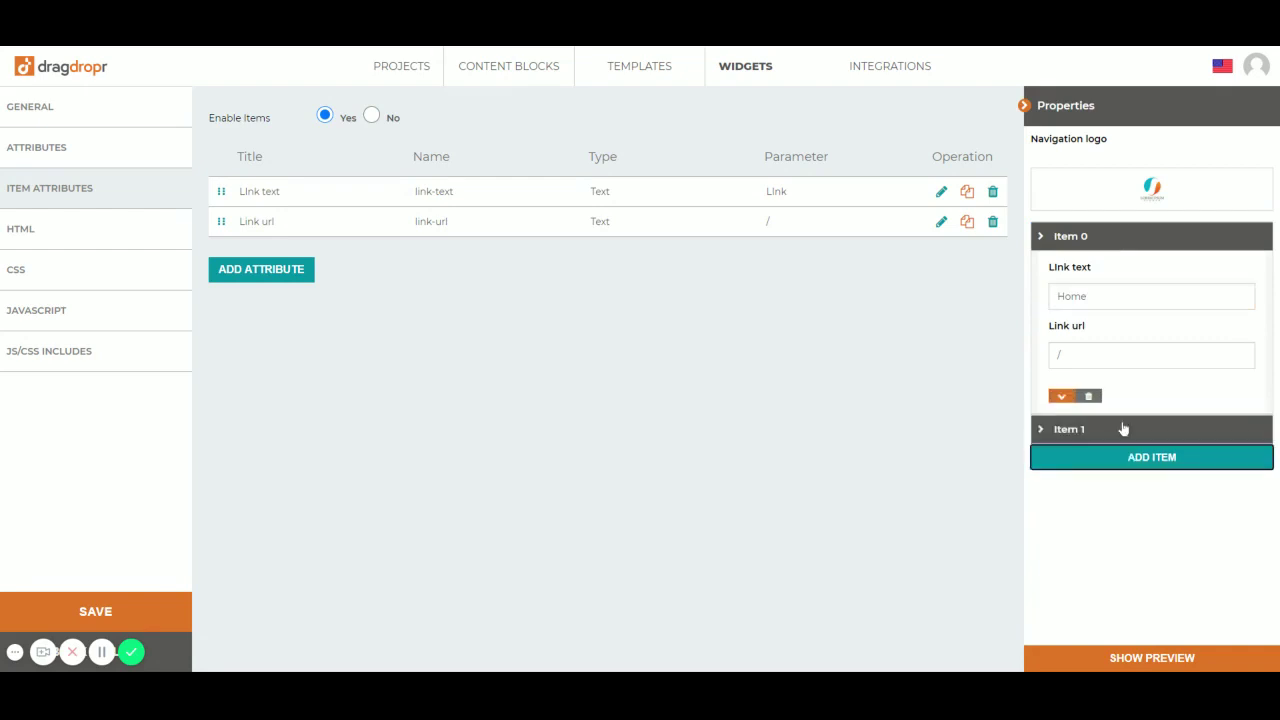
type("About")
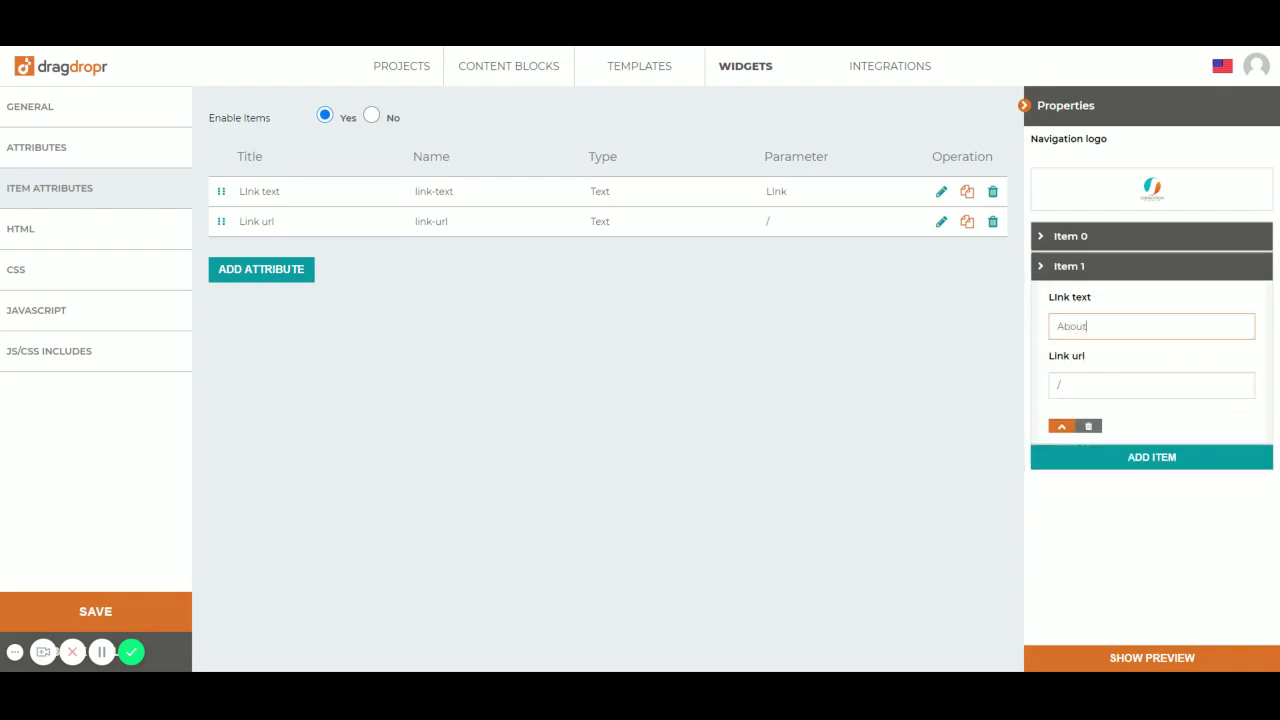
Add two more navigation items with the link texts "Contact" and "Blog".
left_click(1151, 462)
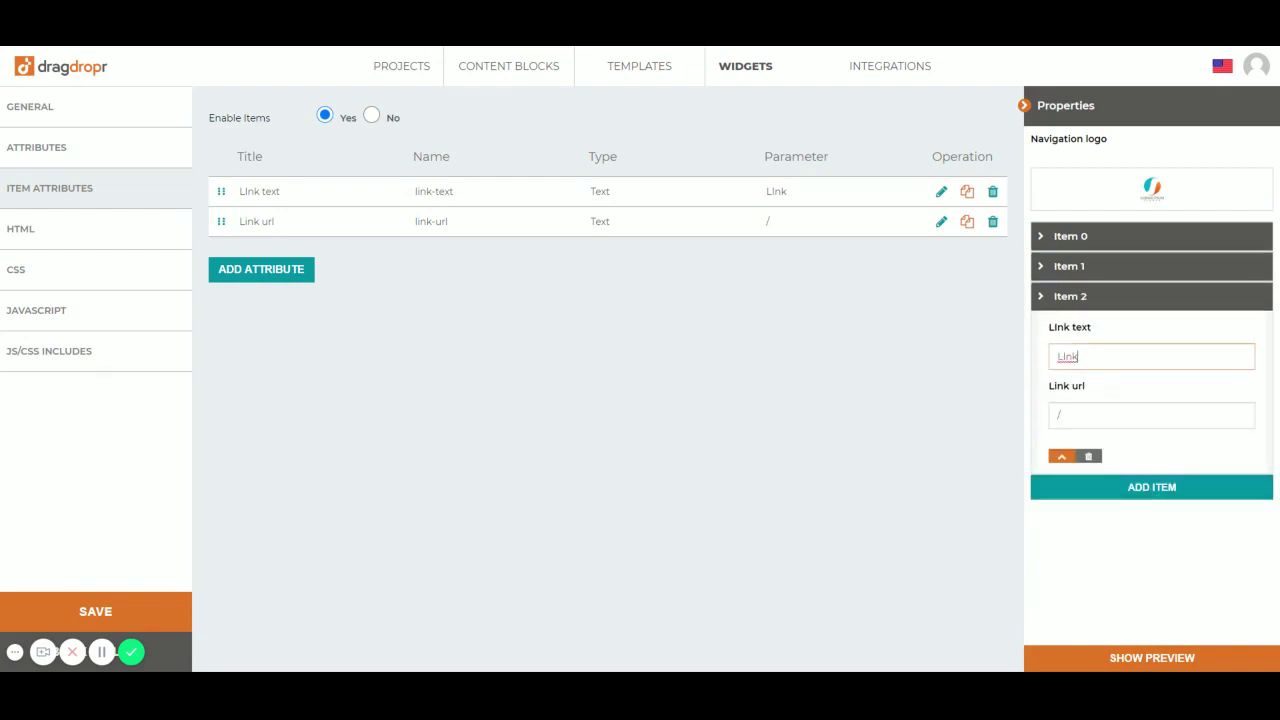
double_click(1066, 356)
type("Contact")
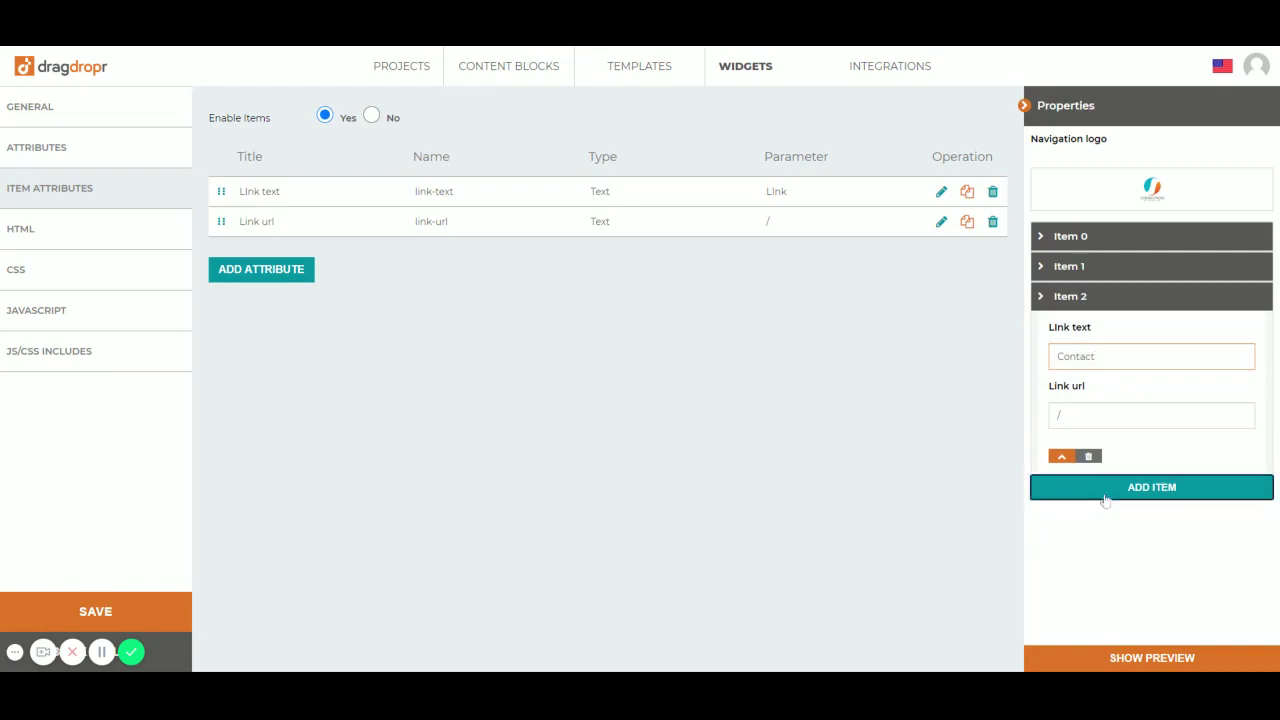
left_click(1151, 487)
double_click(1066, 386)
type("Blog")
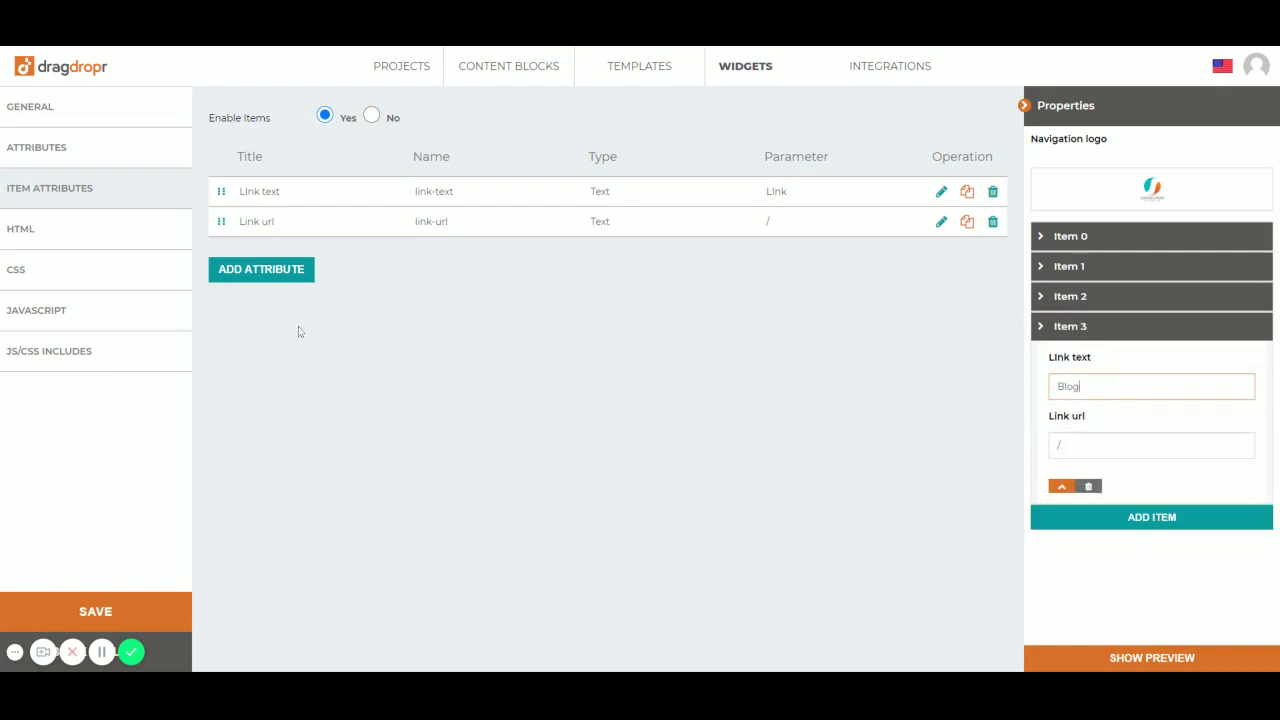
Write the widget item HTML as an li element containing an a tag with {{link-text}} as its text.
left_click(89, 238)
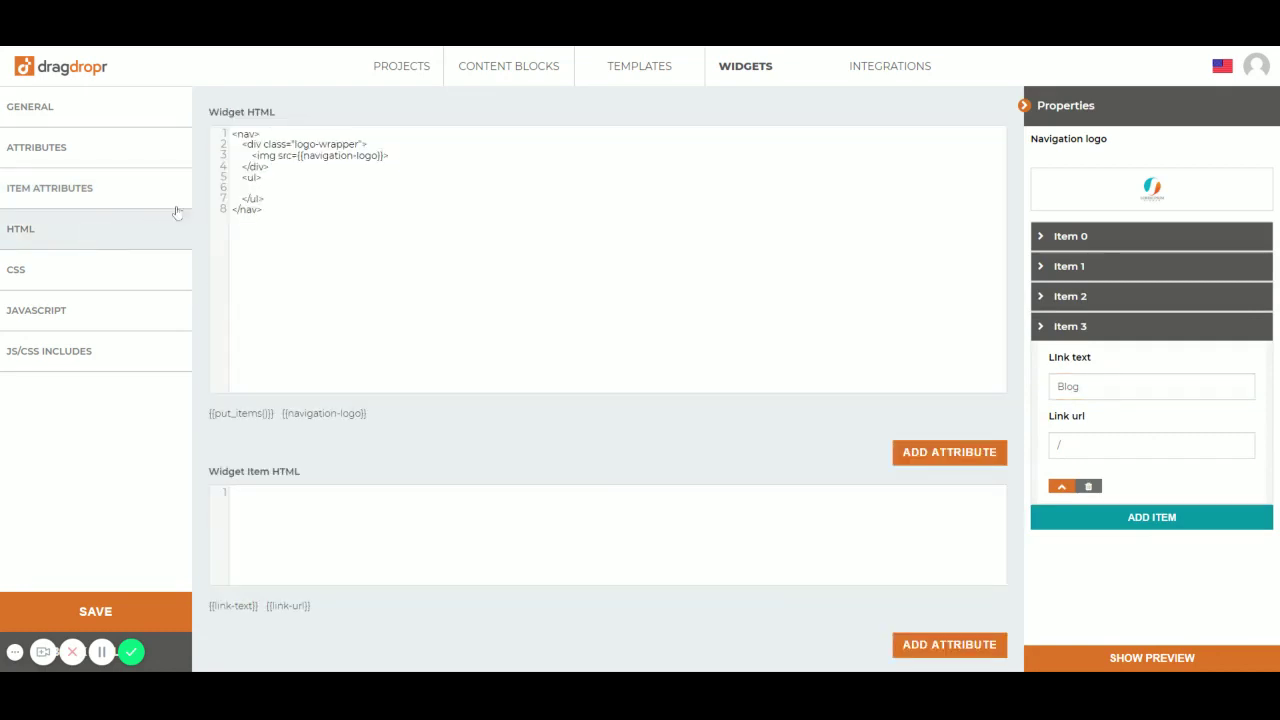
left_click_drag(203, 420, 275, 416)
left_click(303, 453)
left_click(290, 510)
type("li>")
key("Return")
key("Return")
type("</li>")
left_click(232, 503)
type("<a></a>")
left_click(234, 606)
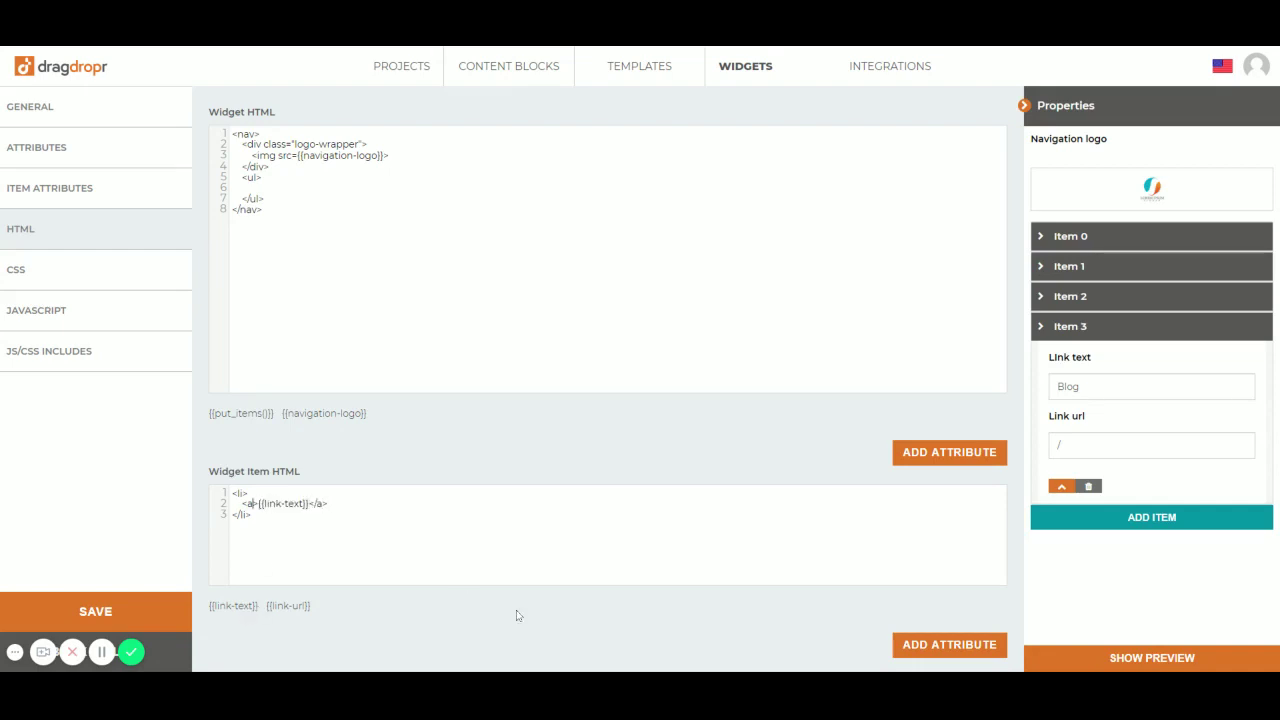
Add an href attribute with the value {{link-url}} to the a tag in the widget item HTML.
key("Left")
key("Left")
key("Left")
key("Left")
key("Left")
key("Left")
key("Left")
key("Left")
key("Left")
key("Left")
key("Left")
key("Left")
key("Left")
key("Left")
type("href=")
left_click(288, 606)
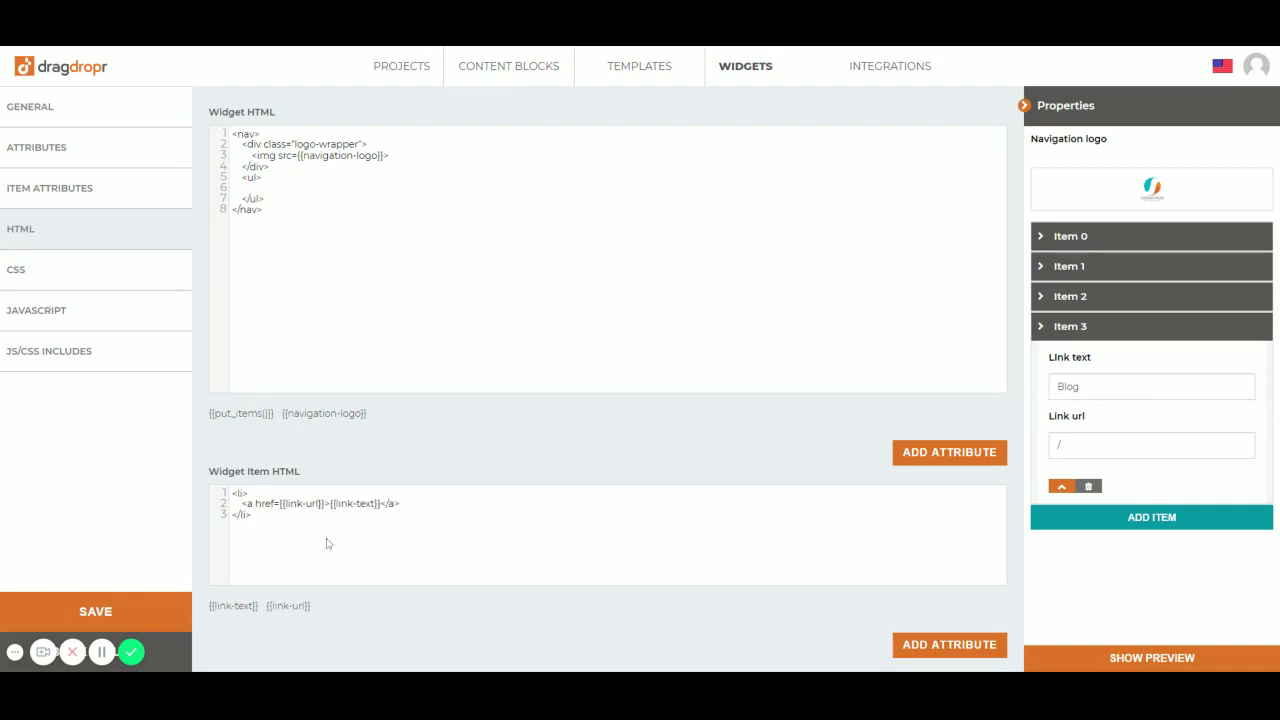
key("End")
key("ctrl+a")
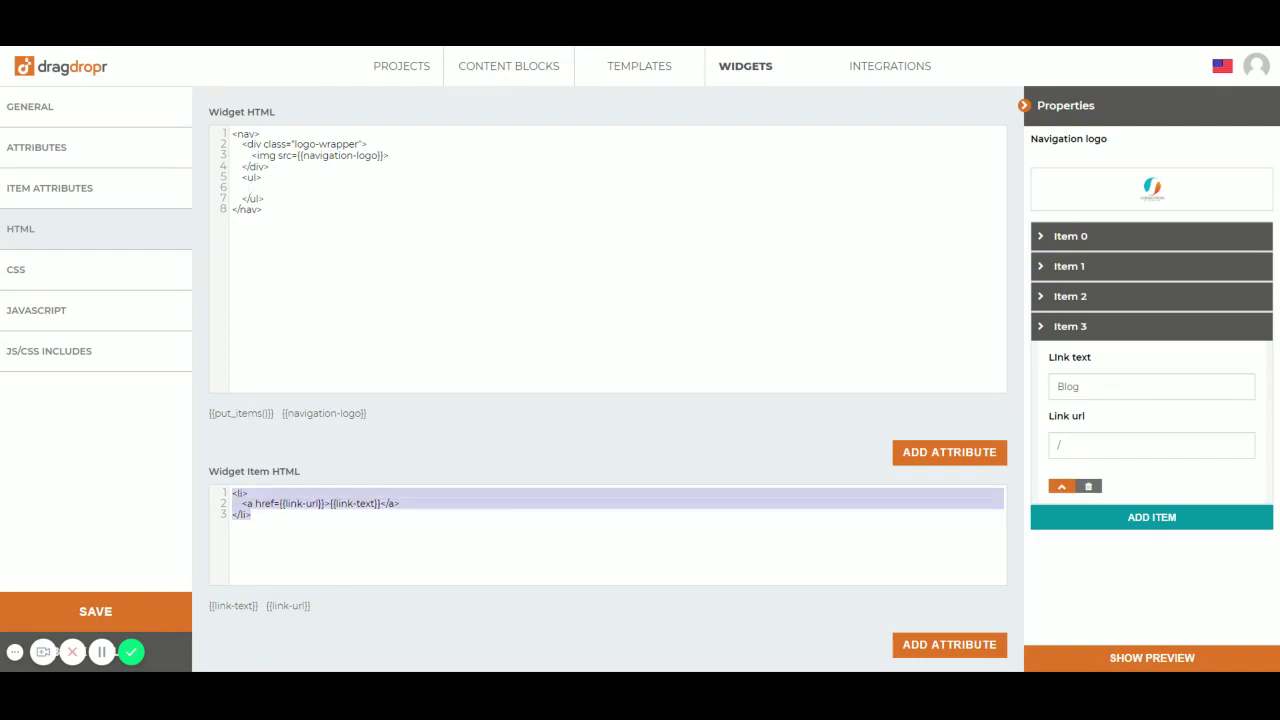
Insert {{put_items()}} inside the ul element of the widget HTML and preview the widget.
left_click(251, 187)
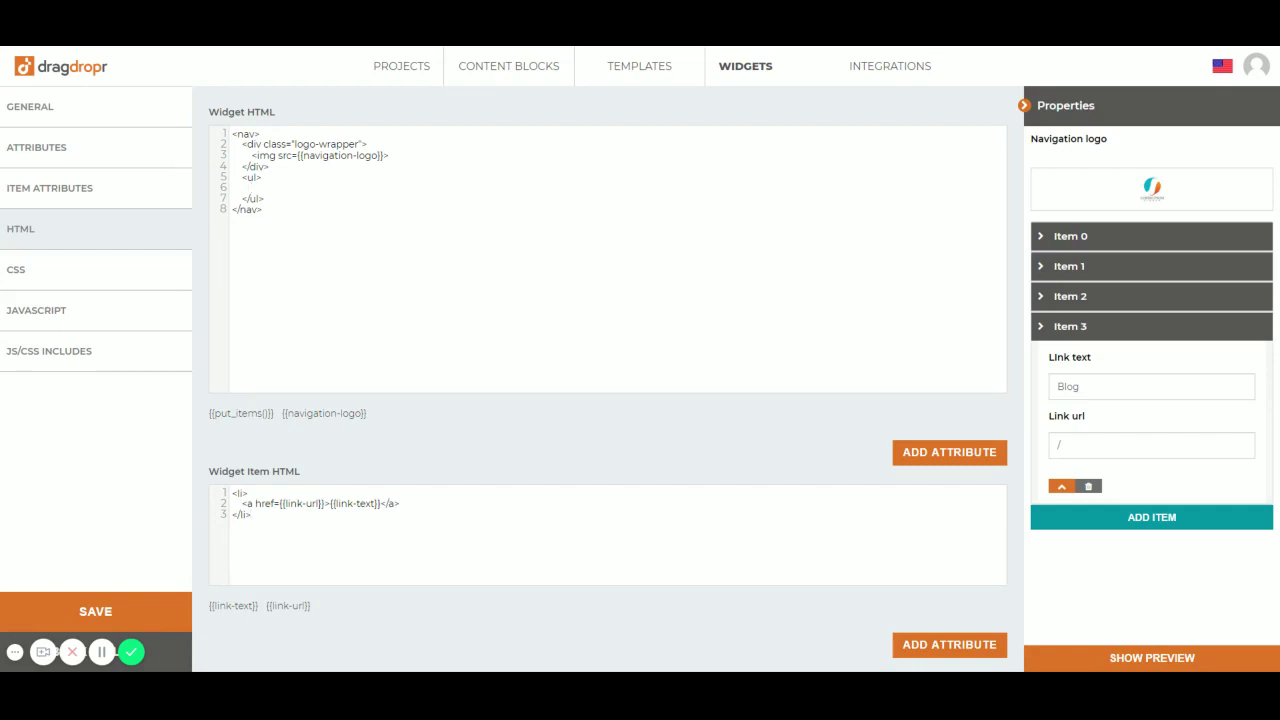
left_click(252, 417)
left_click(1128, 657)
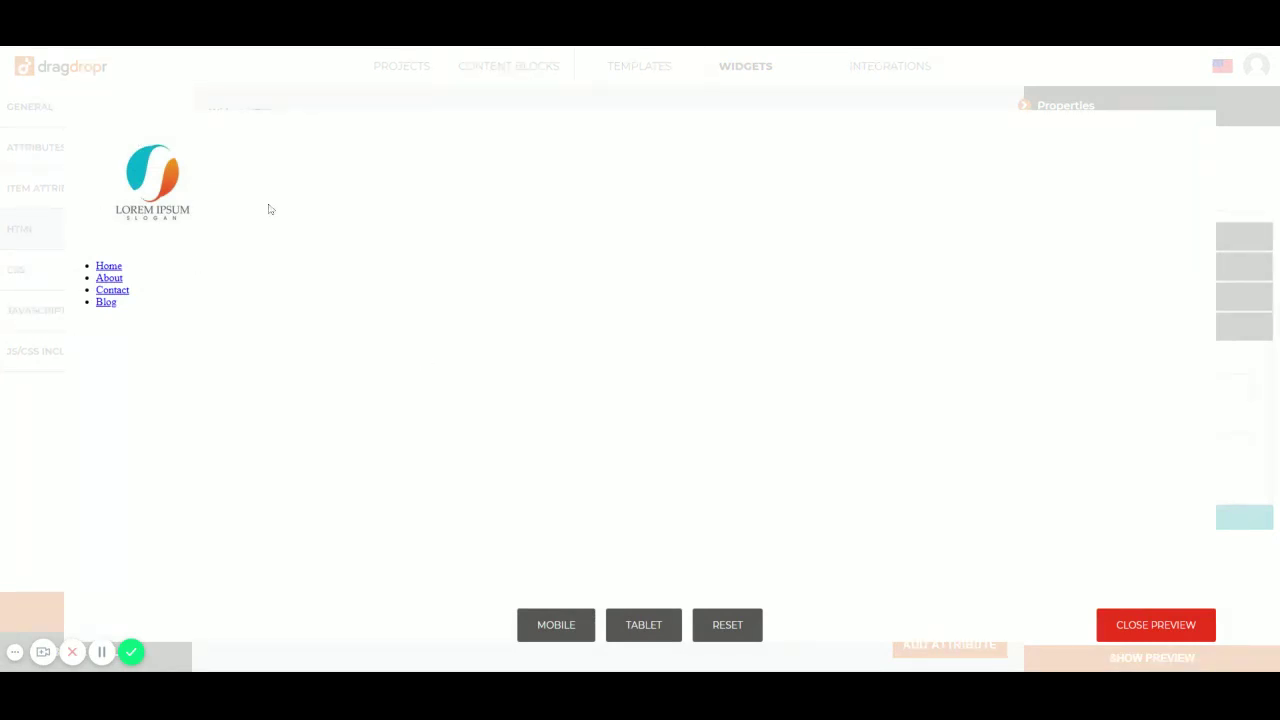
left_click(1163, 630)
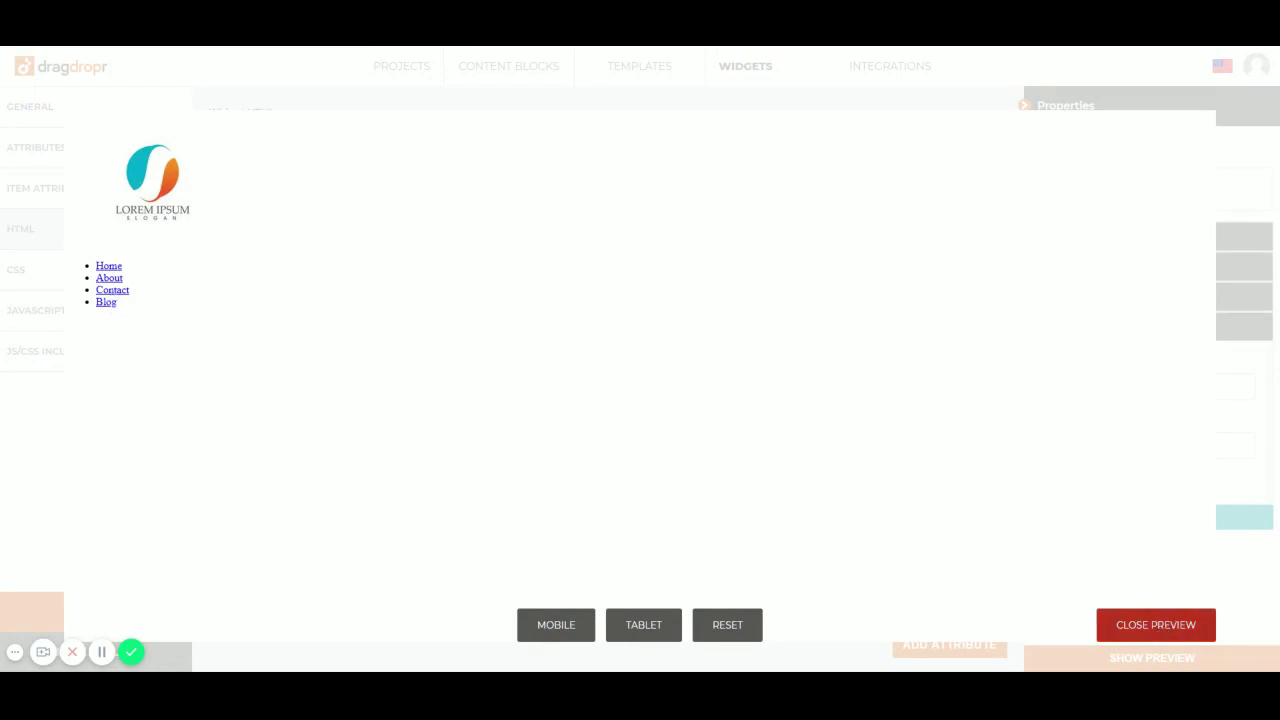
Close the preview and start the widget CSS with a nav rule containing display: flex; and height: 60px;.
left_click(1160, 628)
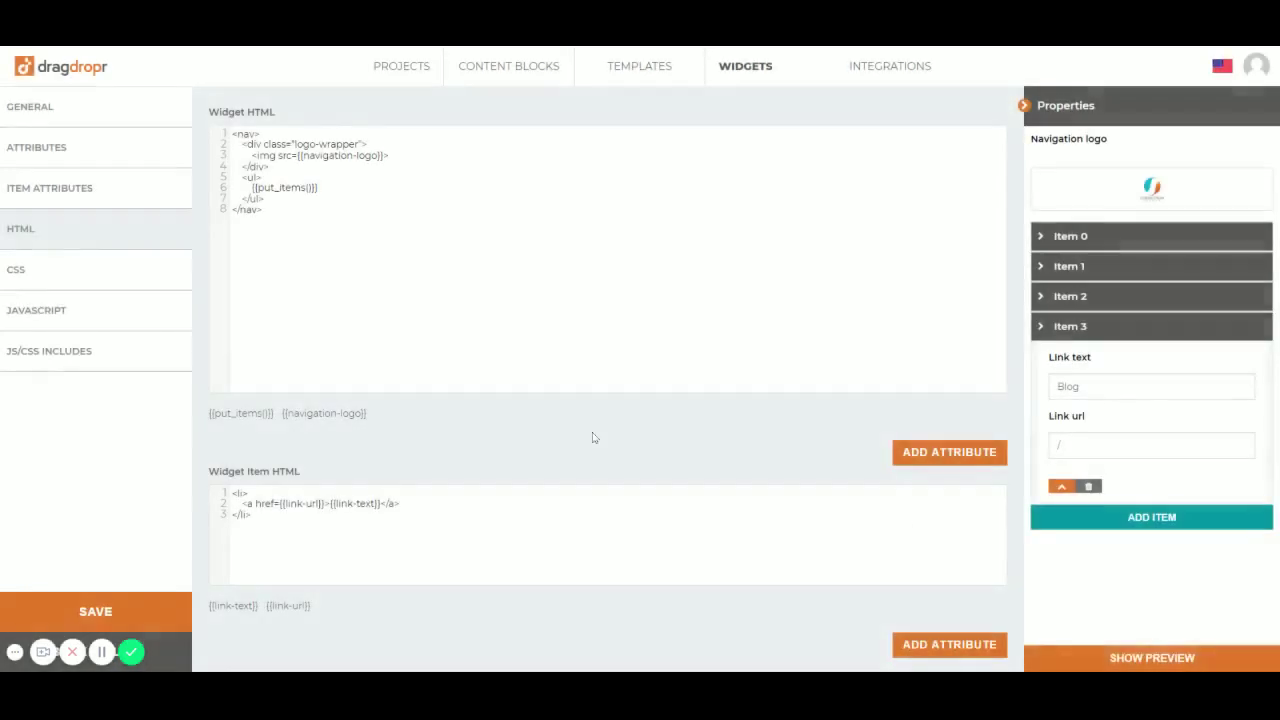
left_click(95, 272)
type("na")
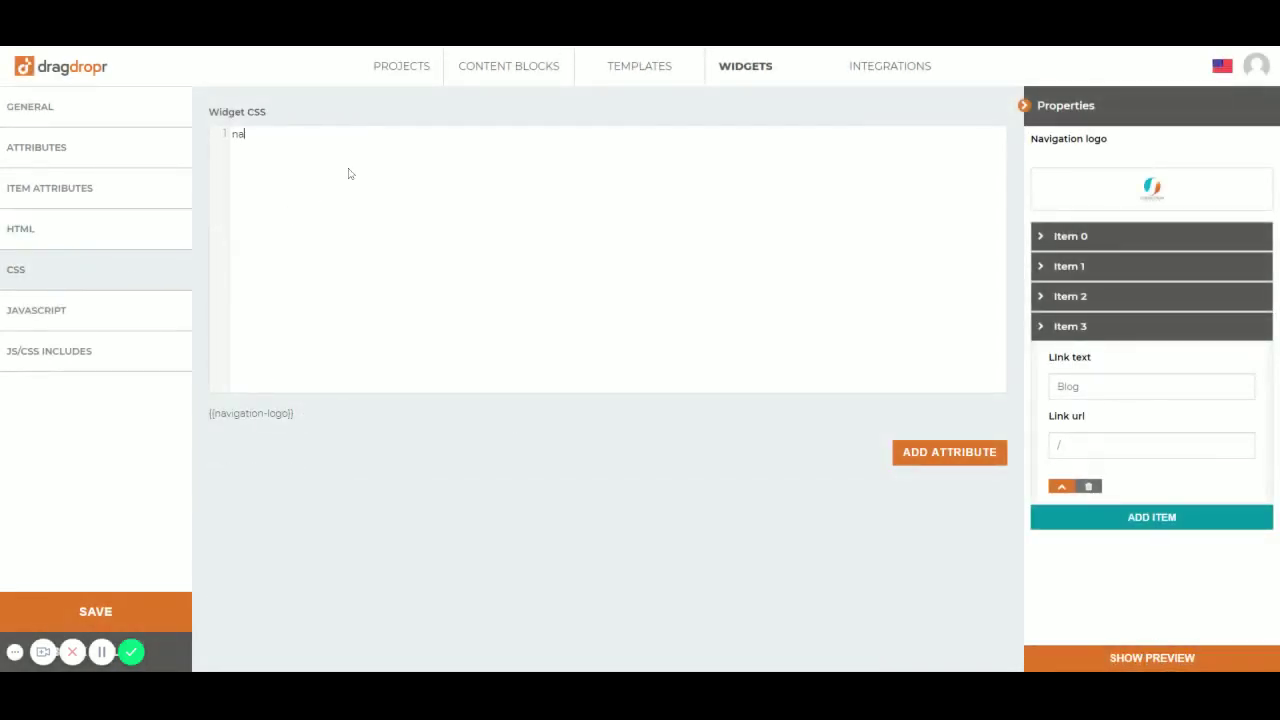
type("v {")
key("Return")
type("display: flex;")
key("Return")
type("height: 60px")
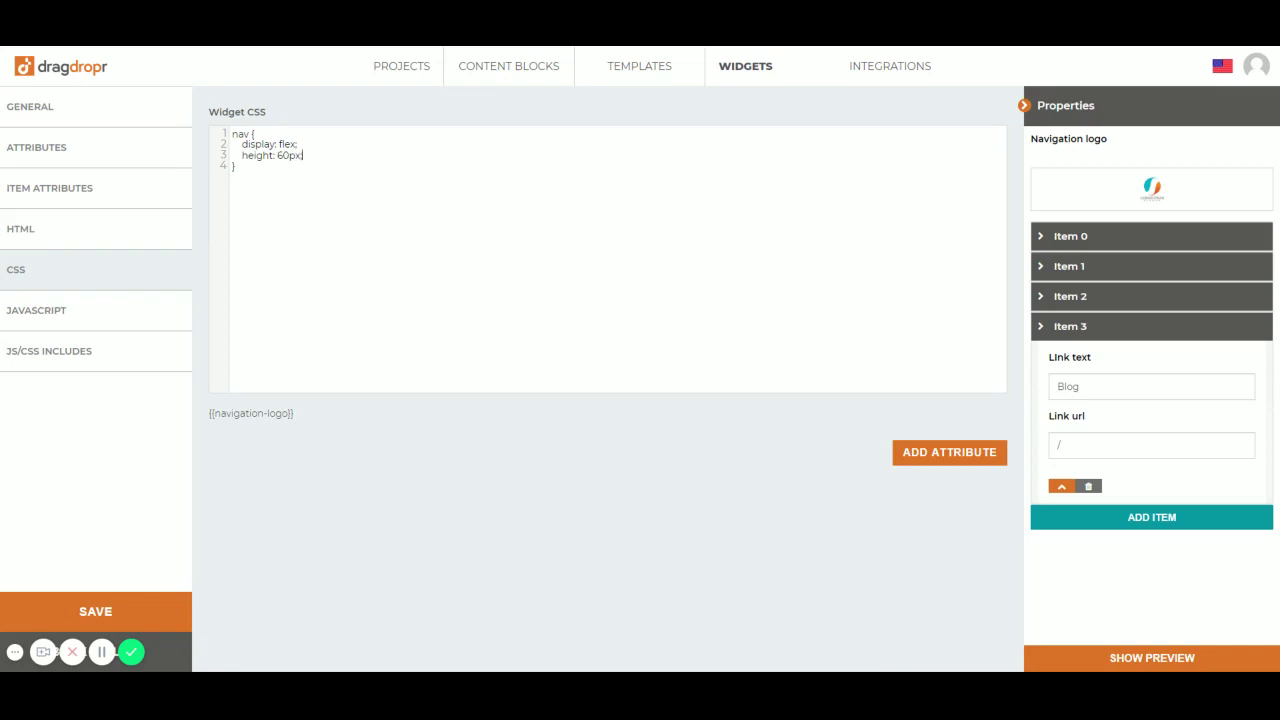
Add justify-content: space-between; to the nav rule and preview the widget.
left_click_drag(277, 155, 300, 155)
left_click(304, 155)
key("Return")
type("justify-content: space-between;")
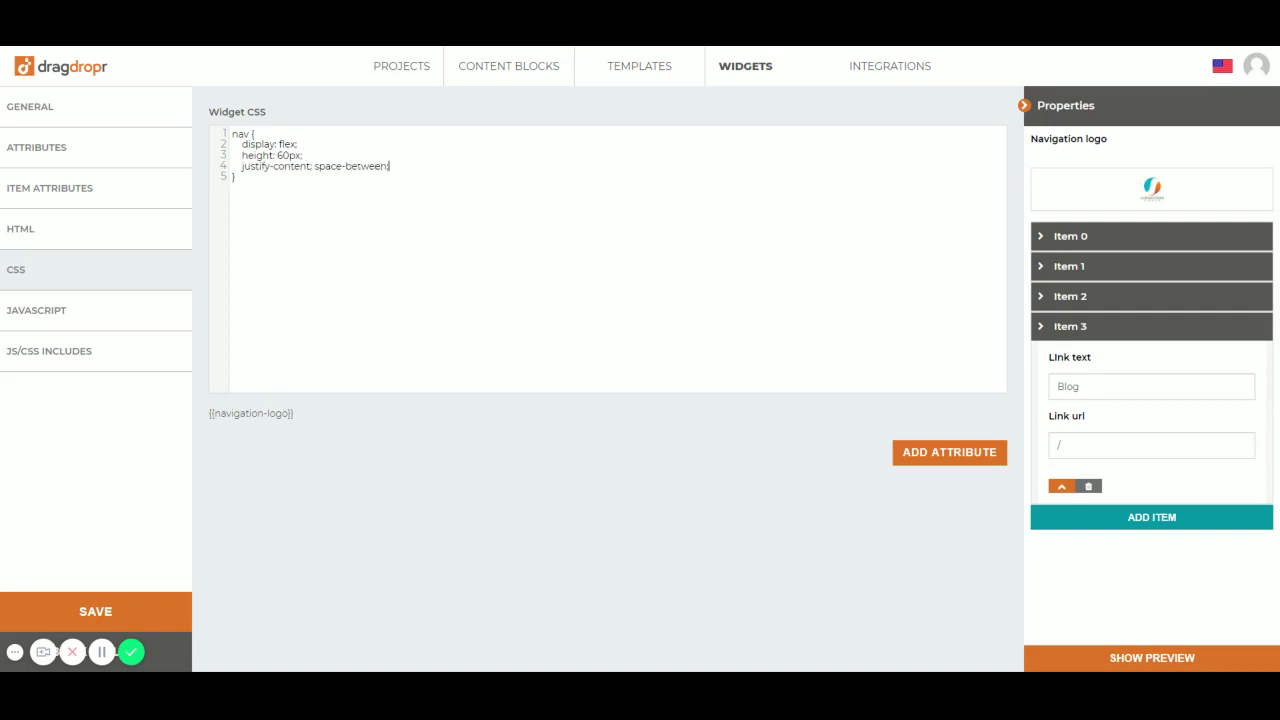
left_click(1118, 658)
Add a nav ul rule with list-style-type: none; below the nav rule in the widget CSS.
type("nav ul {")
key("Return")
type("list-style-type: none'")
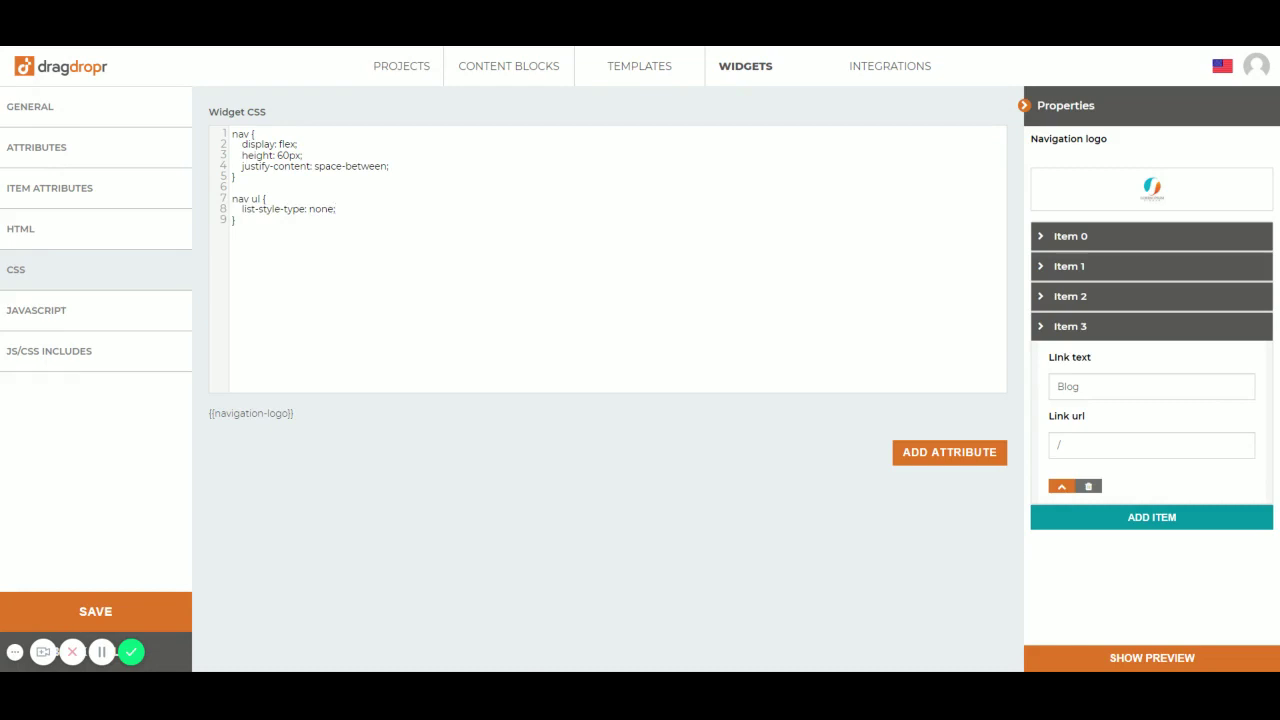
Add a nav ul li a rule with text-decoration: none and check it in the widget preview.
key("Down")
key("Return")
key("Return")
type("nav ul li a {")
key("Return")
left_click(275, 242)
type("text-decoration: none")
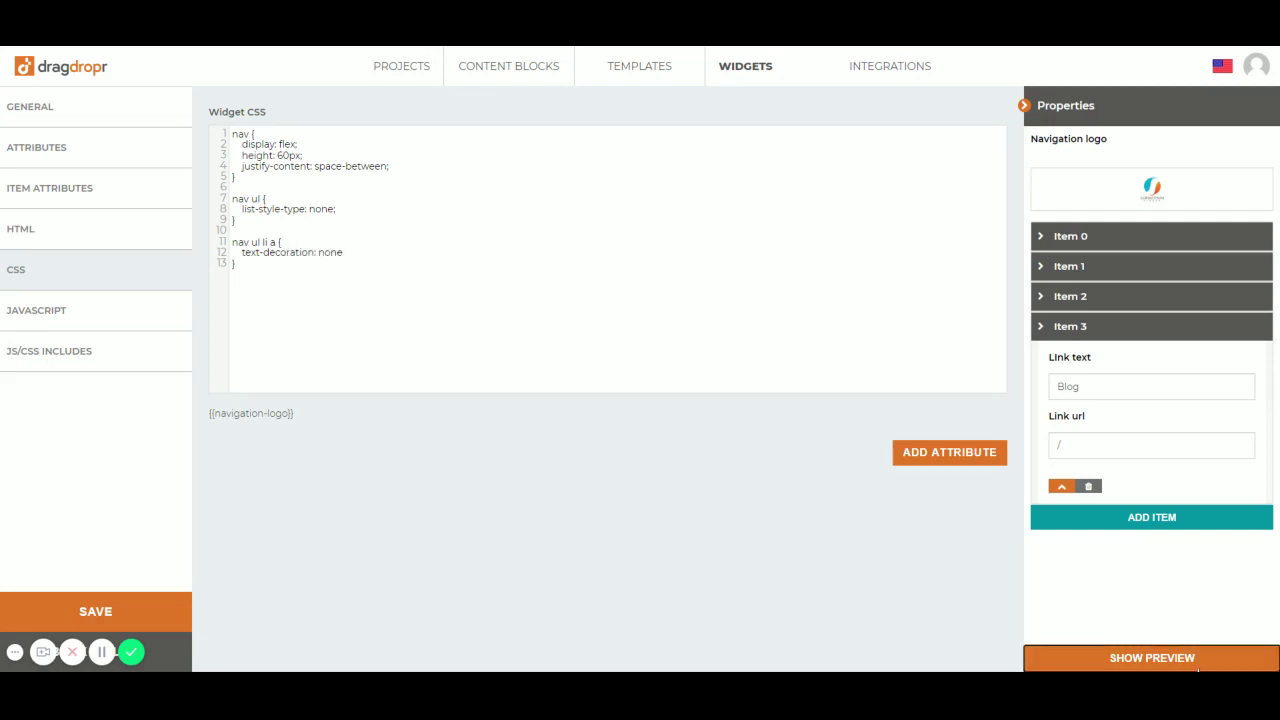
left_click(1152, 658)
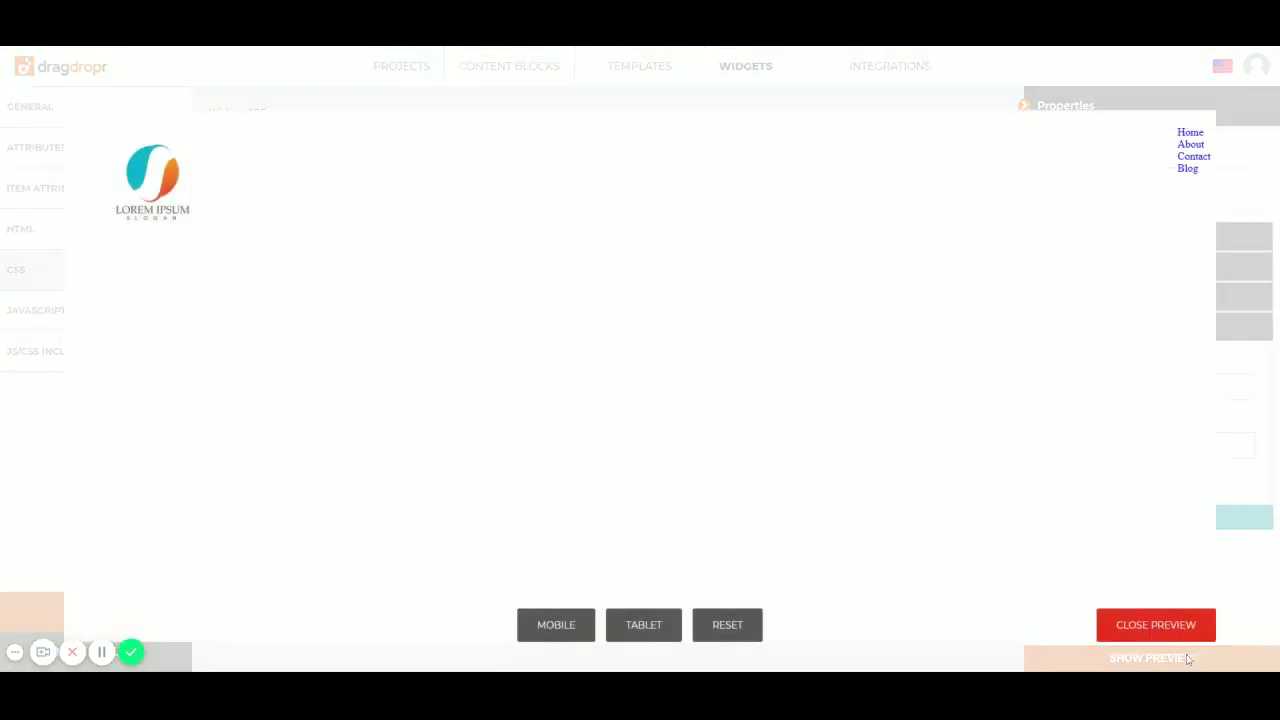
left_click(1145, 622)
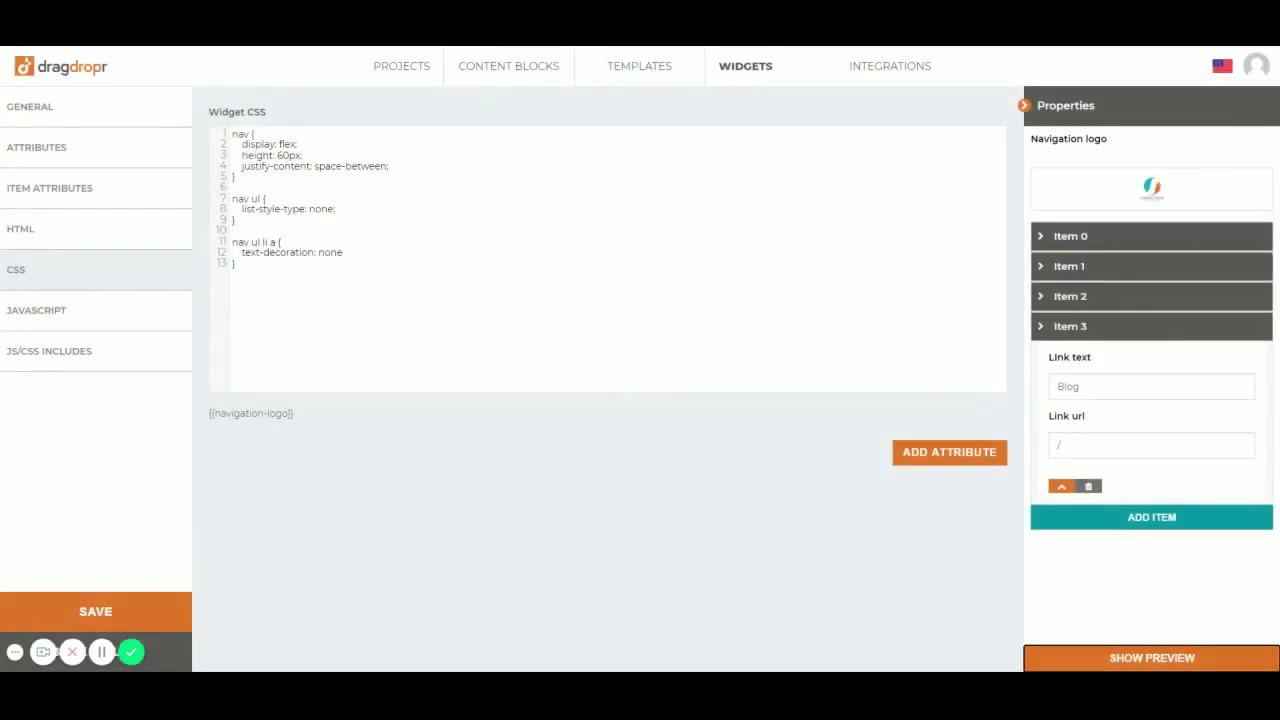
Add display: flex; and width: 60%; to the nav ul rule.
left_click(340, 208)
key("Return")
type("disp")
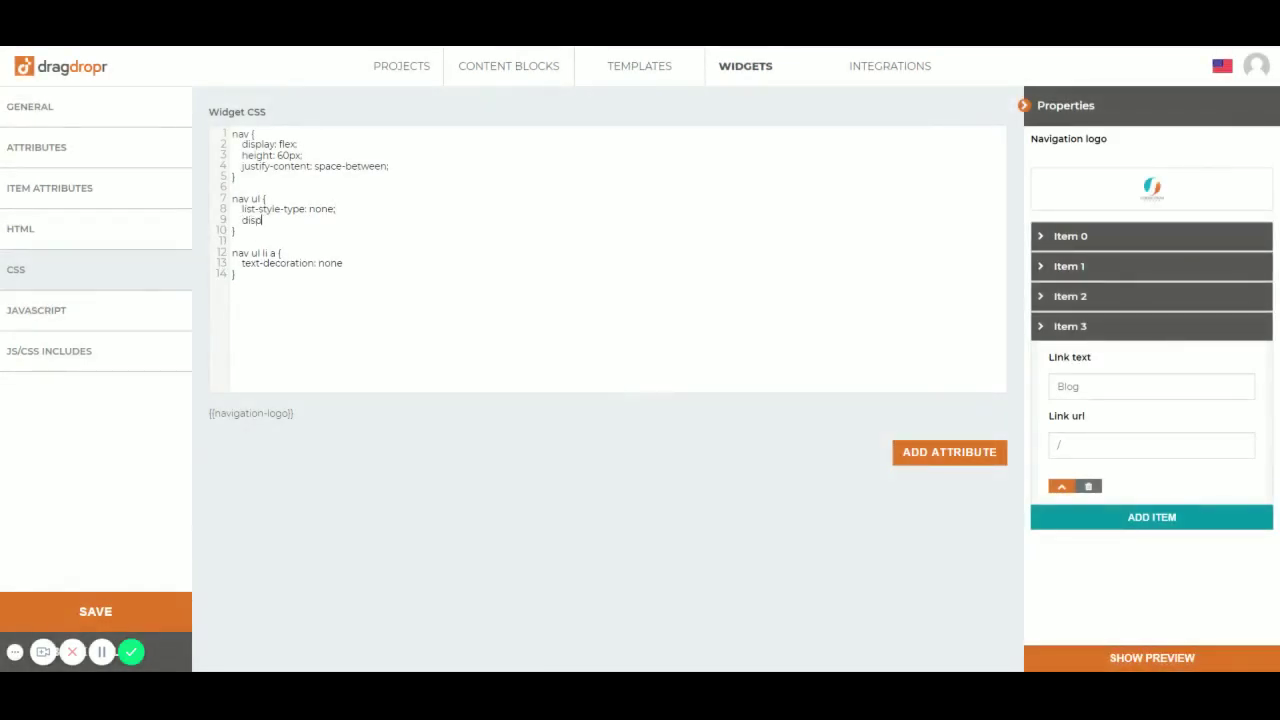
type("lay: flex;")
key("Return")
type("width:")
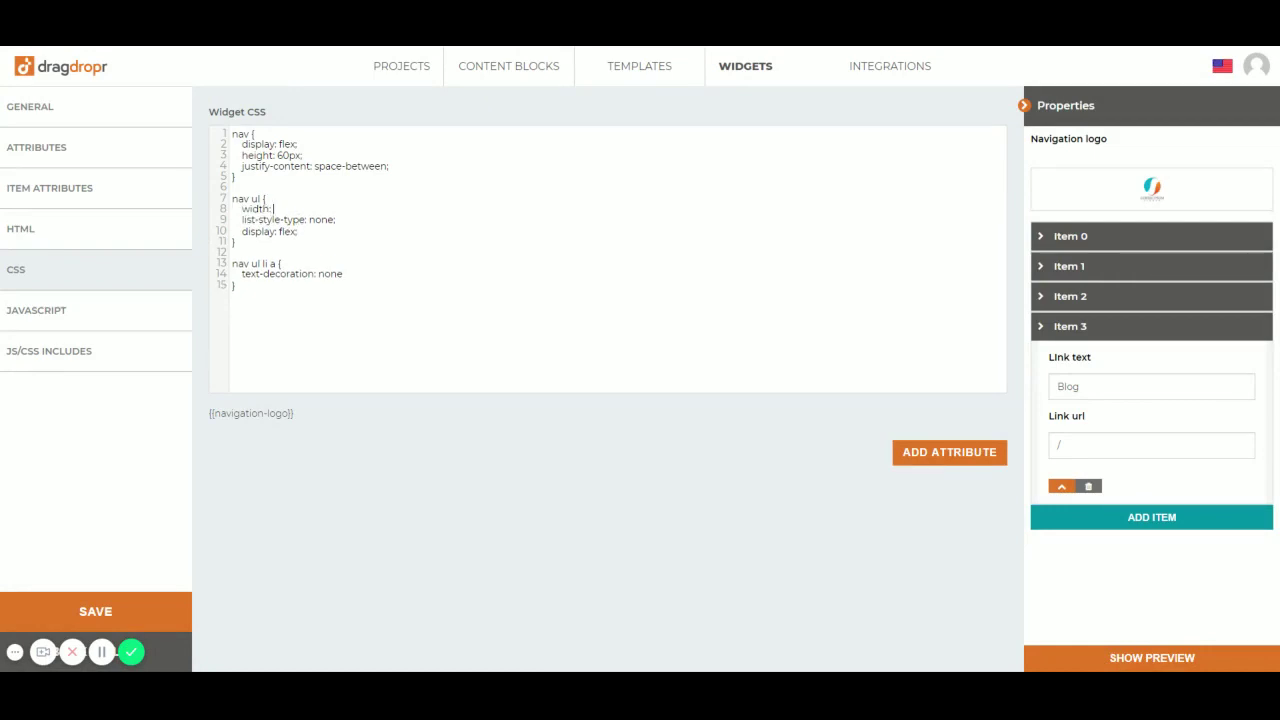
type(" 60%;")
Add justify-content: space-around; at the end of the nav ul rule and preview the widget.
left_click(298, 231)
key("Return")
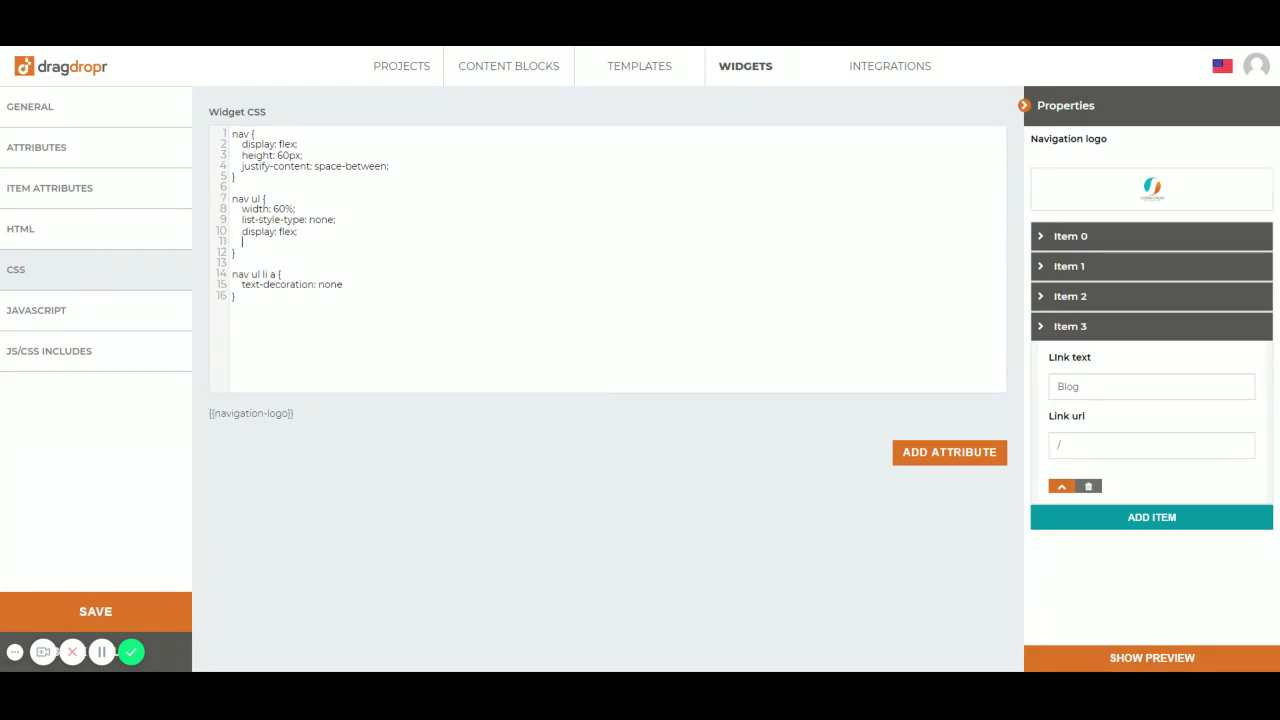
type("justify-content: space-around;")
left_click(1116, 656)
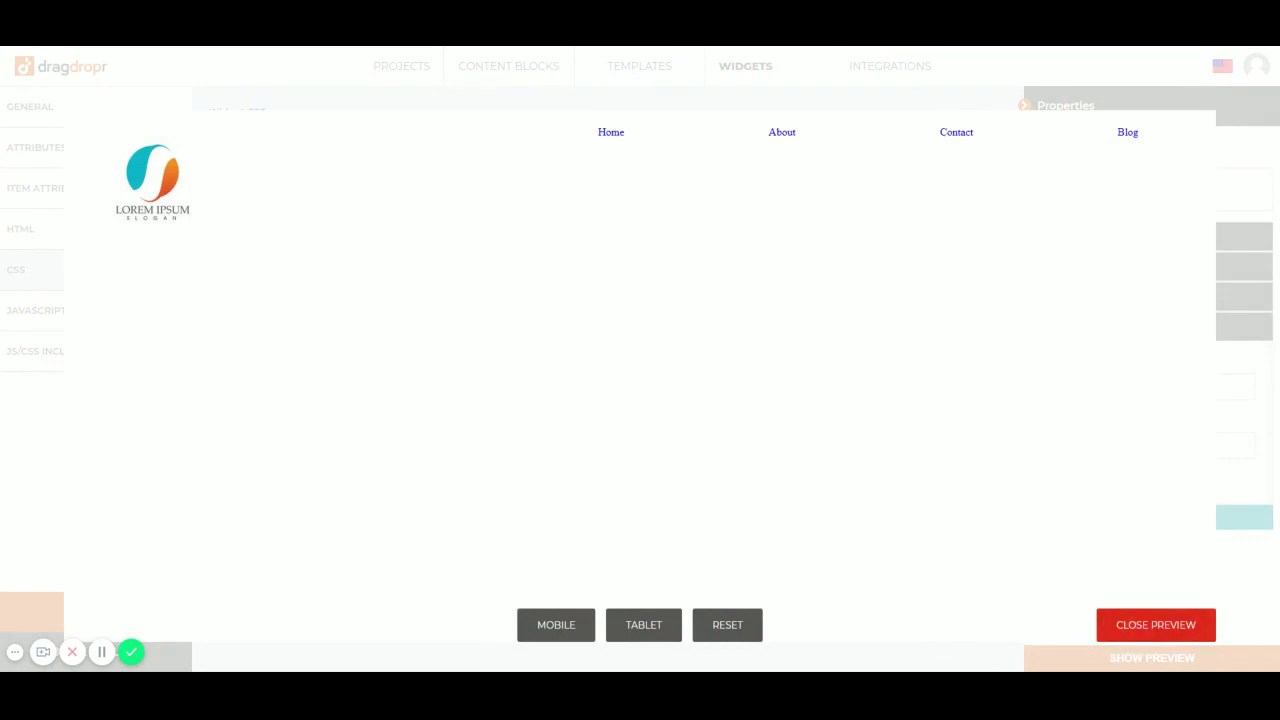
left_click(1148, 622)
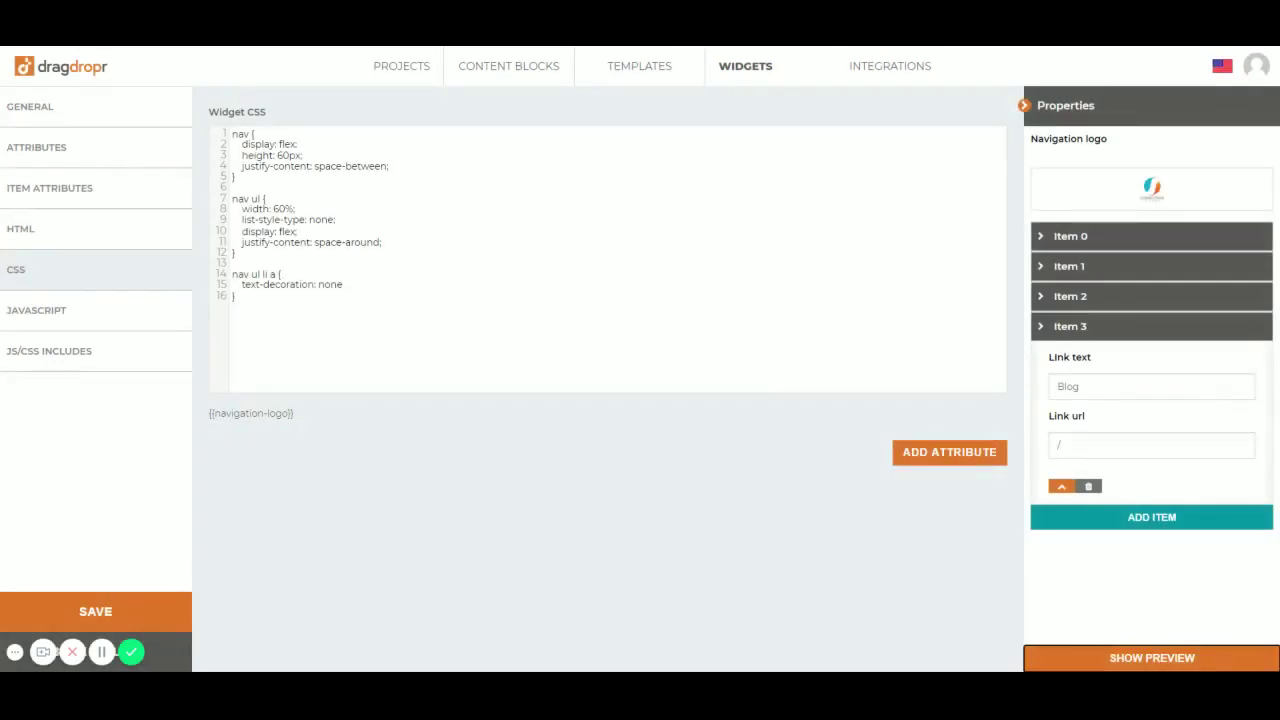
Add a nav .logo-wrapper img rule that sets the height to 60px, checking the class name in the widget HTML, and preview the widget.
left_click(268, 284)
key("Return")
key("Return")
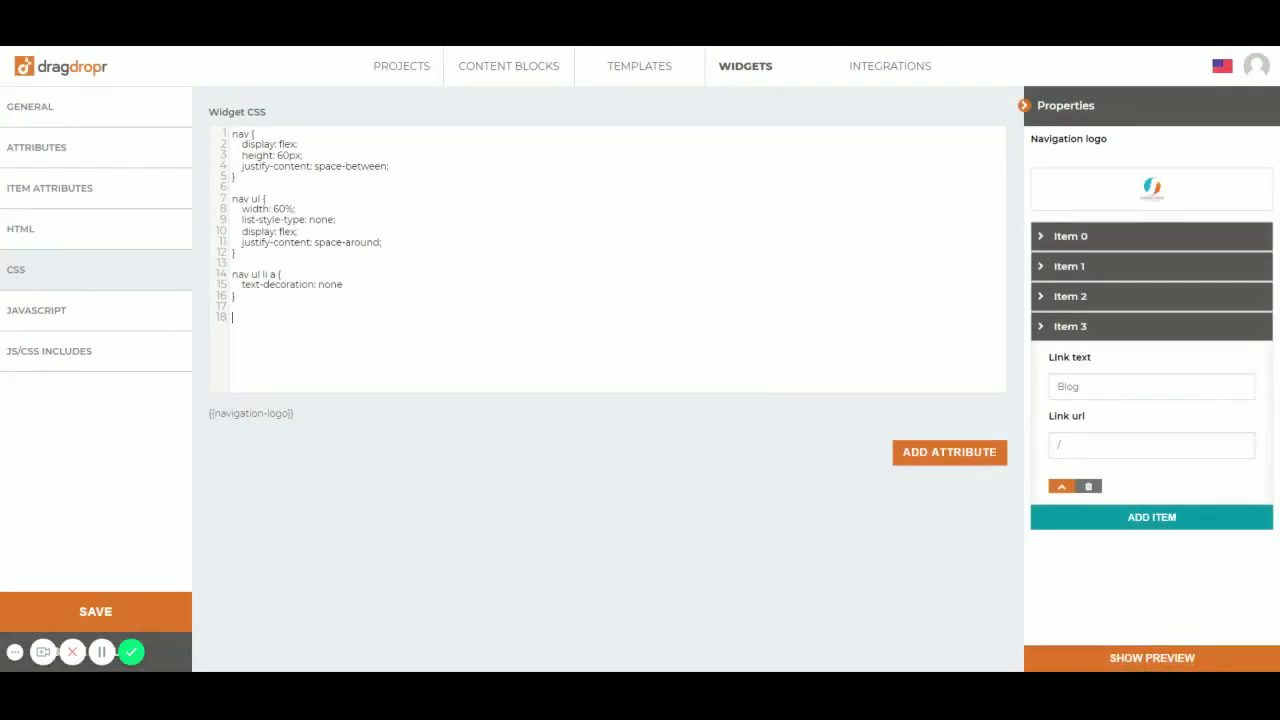
type("nav")
left_click(142, 228)
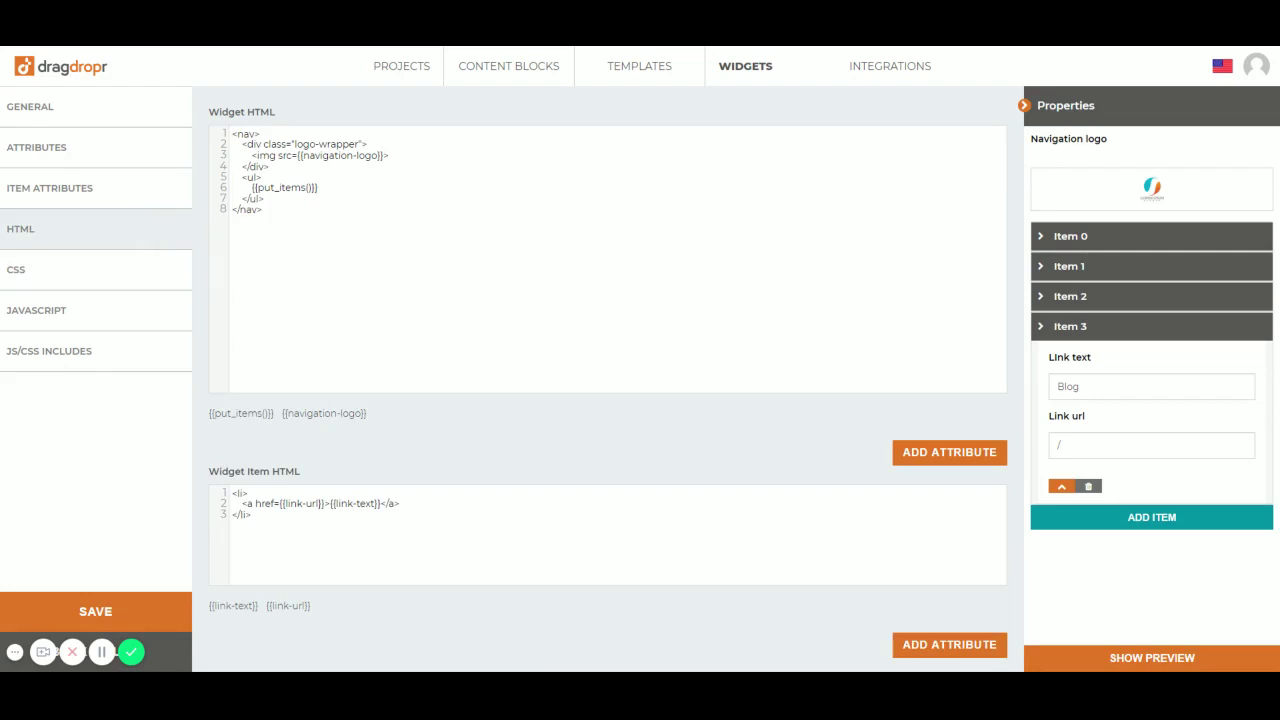
left_click(95, 270)
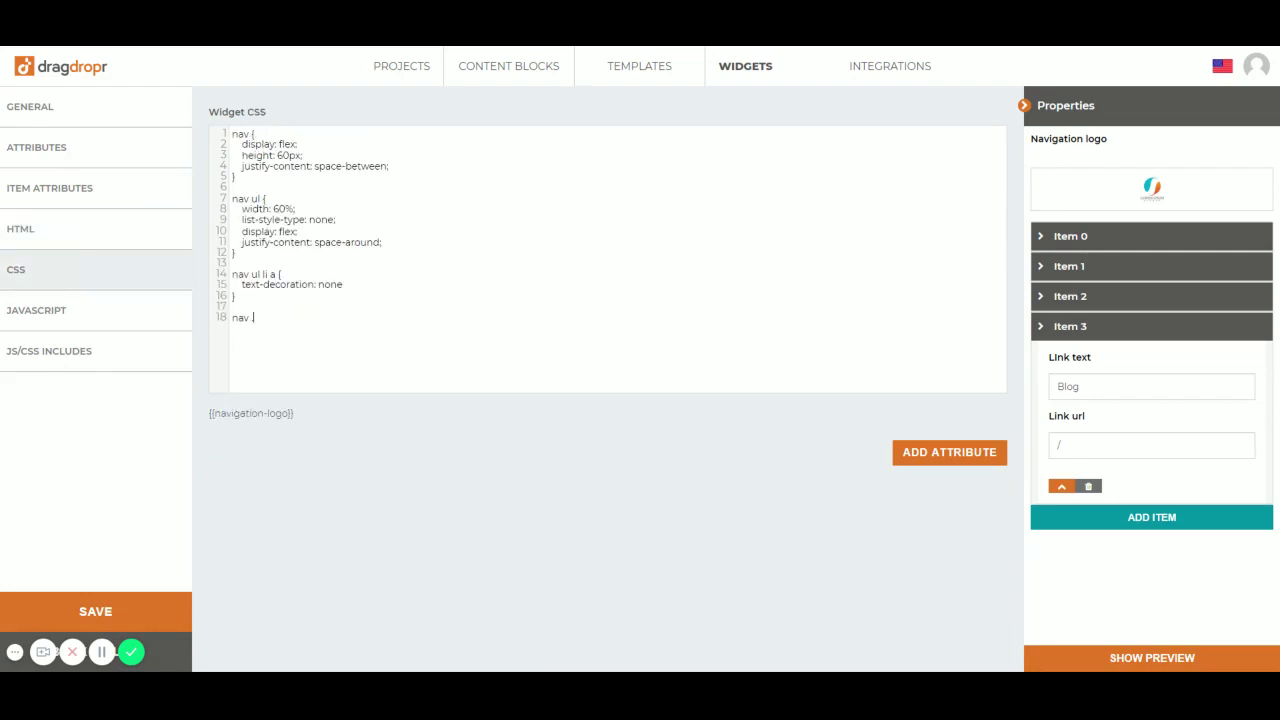
type(".logo-wrapper img {")
key("Return")
type("heigth: 60px;")
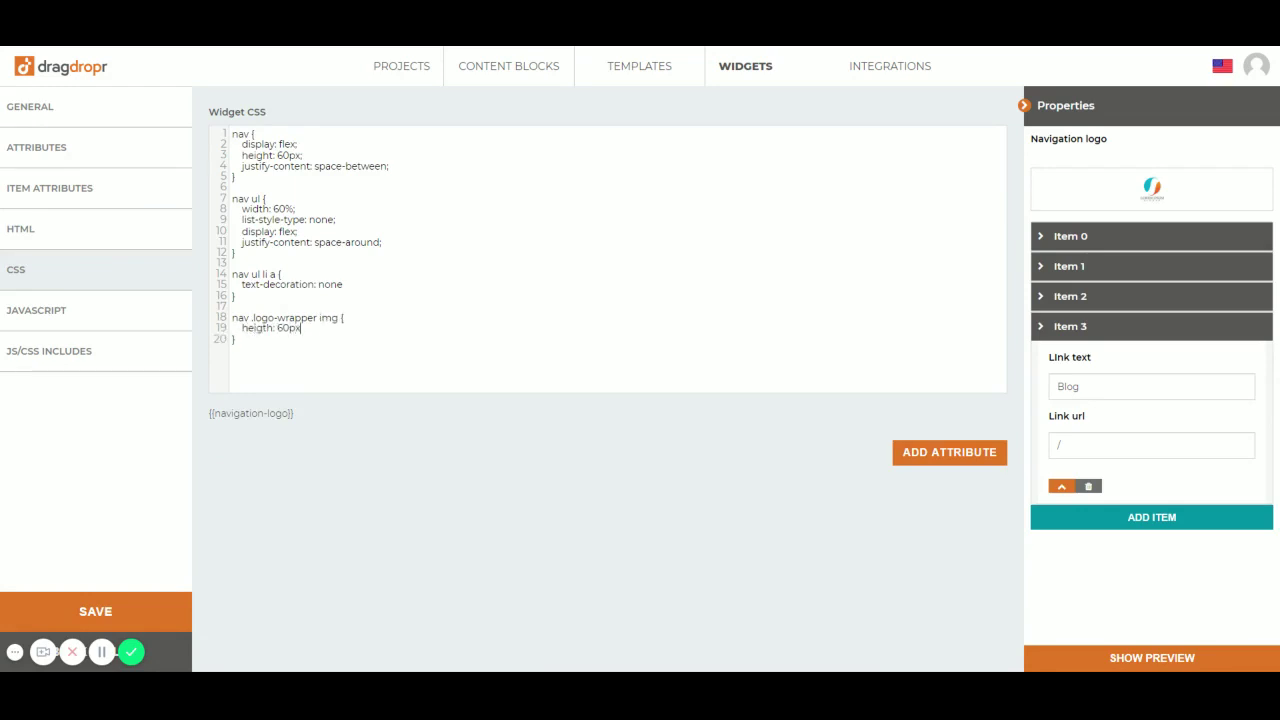
left_click(1128, 658)
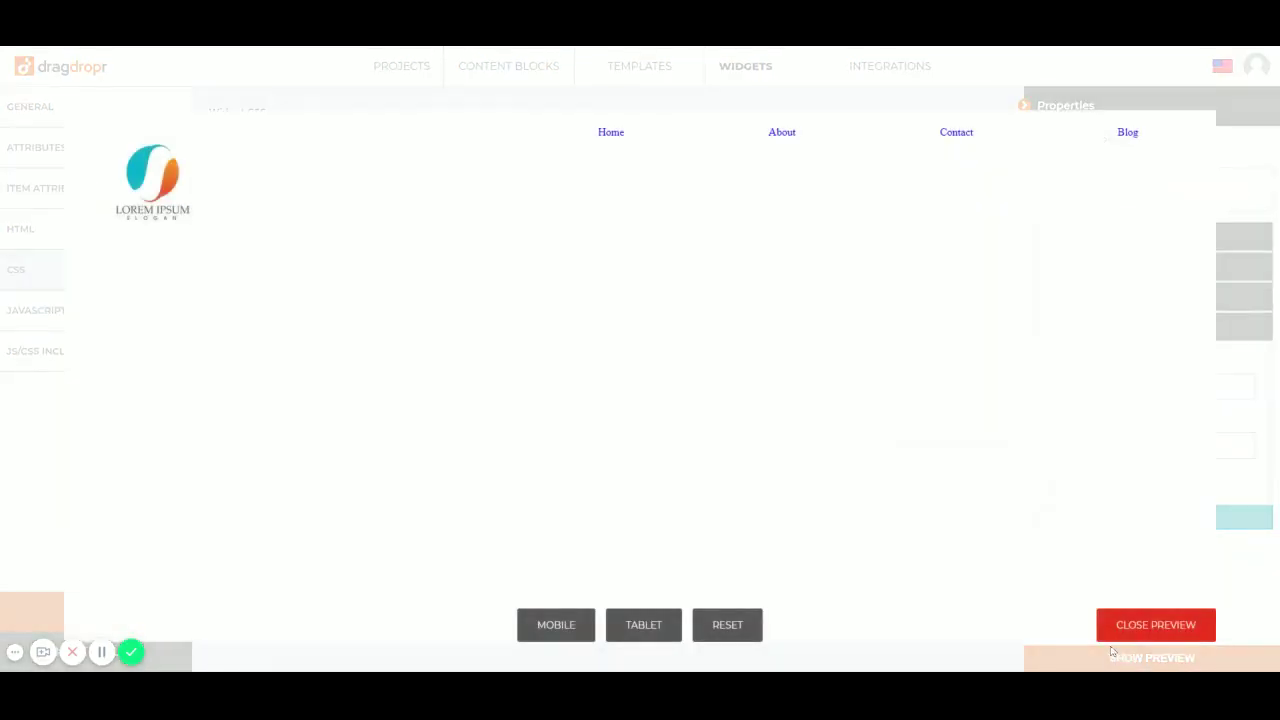
left_click(1156, 624)
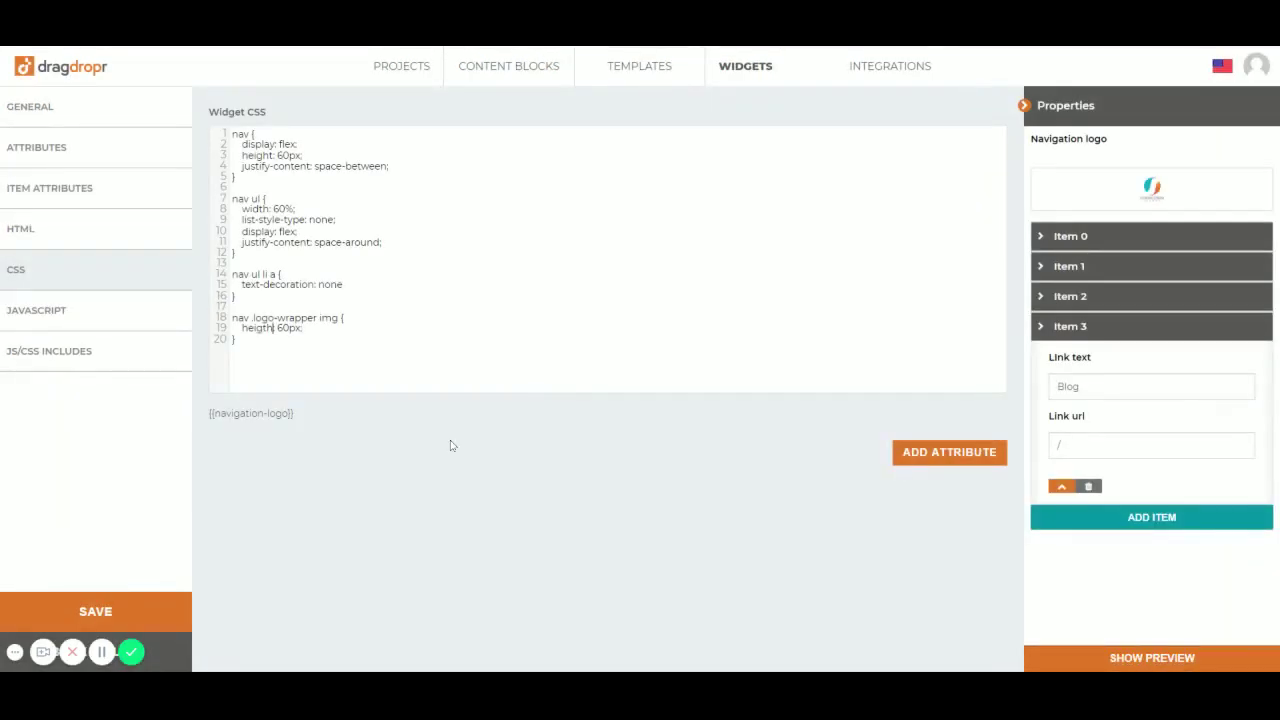
Correct the misspelled property name to height in the nav .logo-wrapper img rule and preview the widget.
key("Left")
key("Left")
key("Left")
key("Left")
key("Left")
key("Left")
key("Left")
key("BackSpace")
key("BackSpace")
type("ht")
left_click(1098, 660)
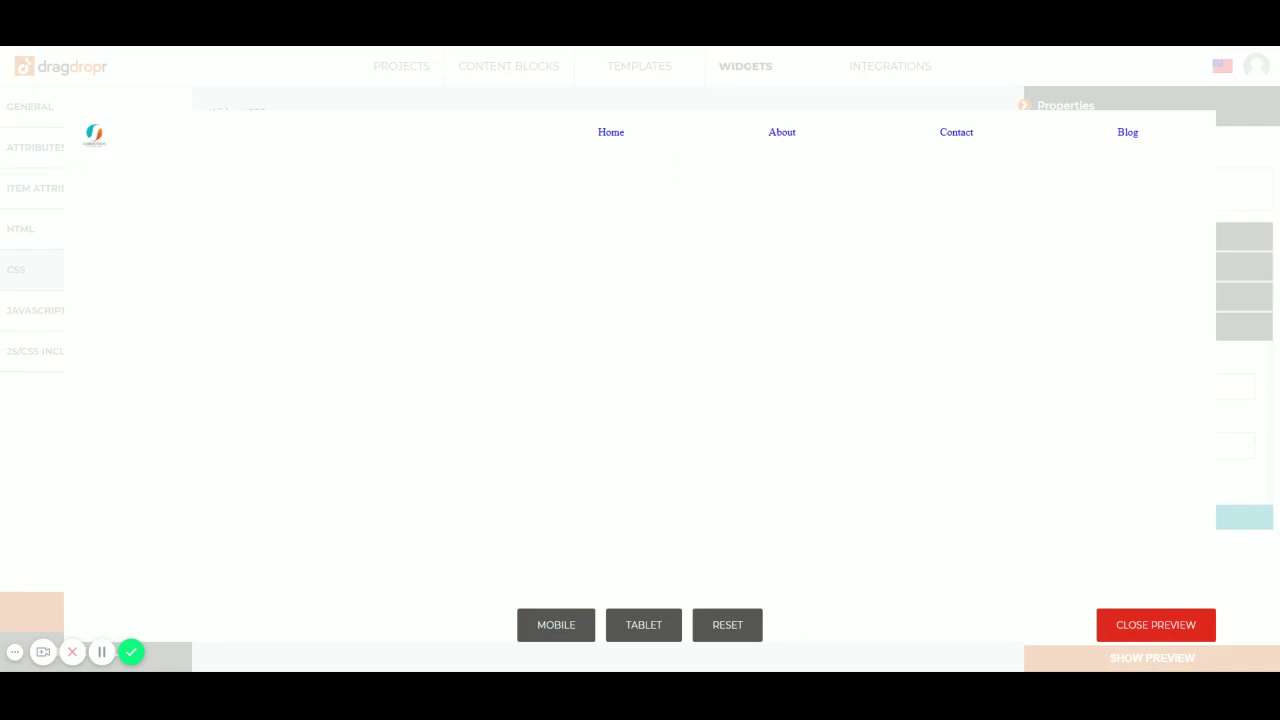
left_click(1150, 623)
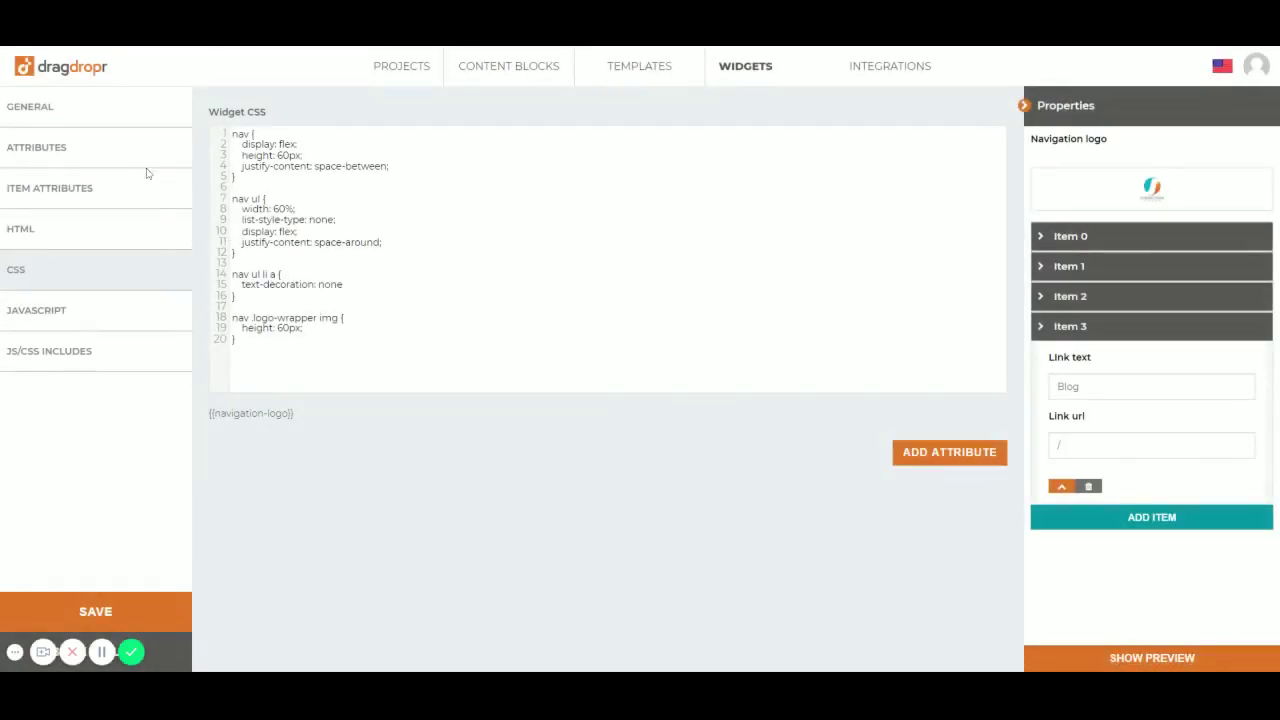
Start a new Color Picker widget attribute titled "Navigation background" with the name navigation-background.
left_click(50, 150)
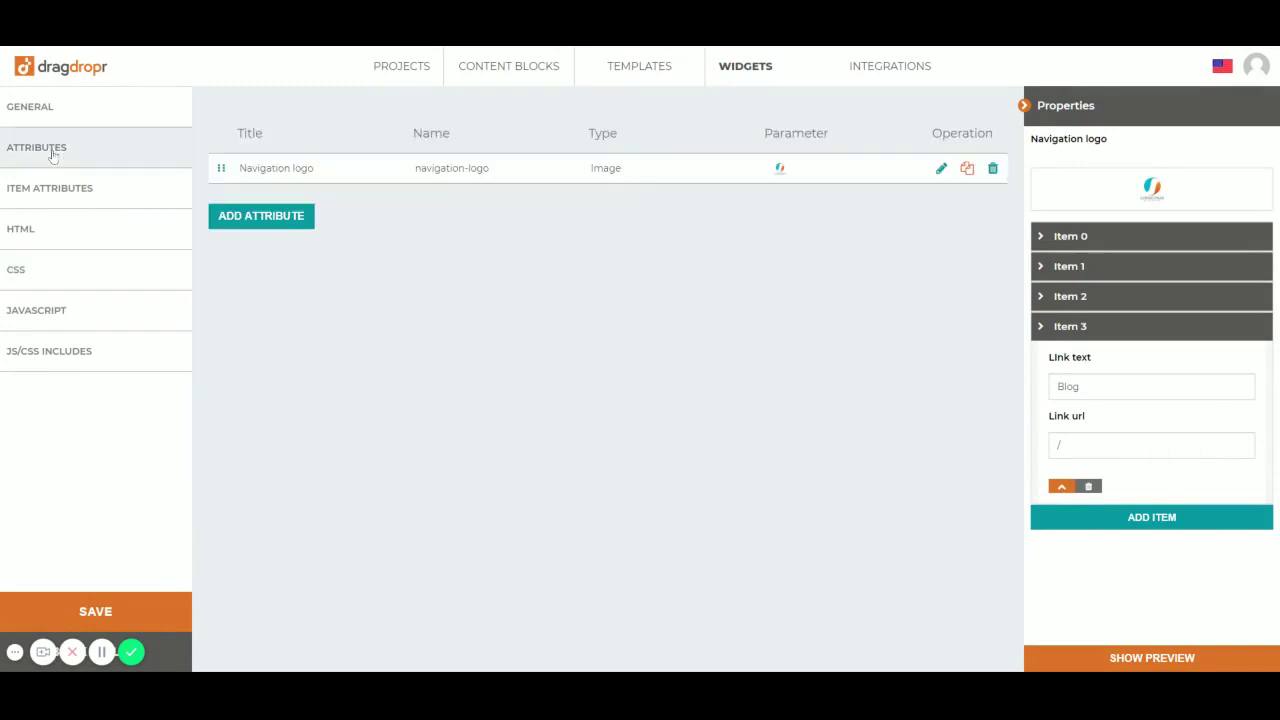
left_click(272, 216)
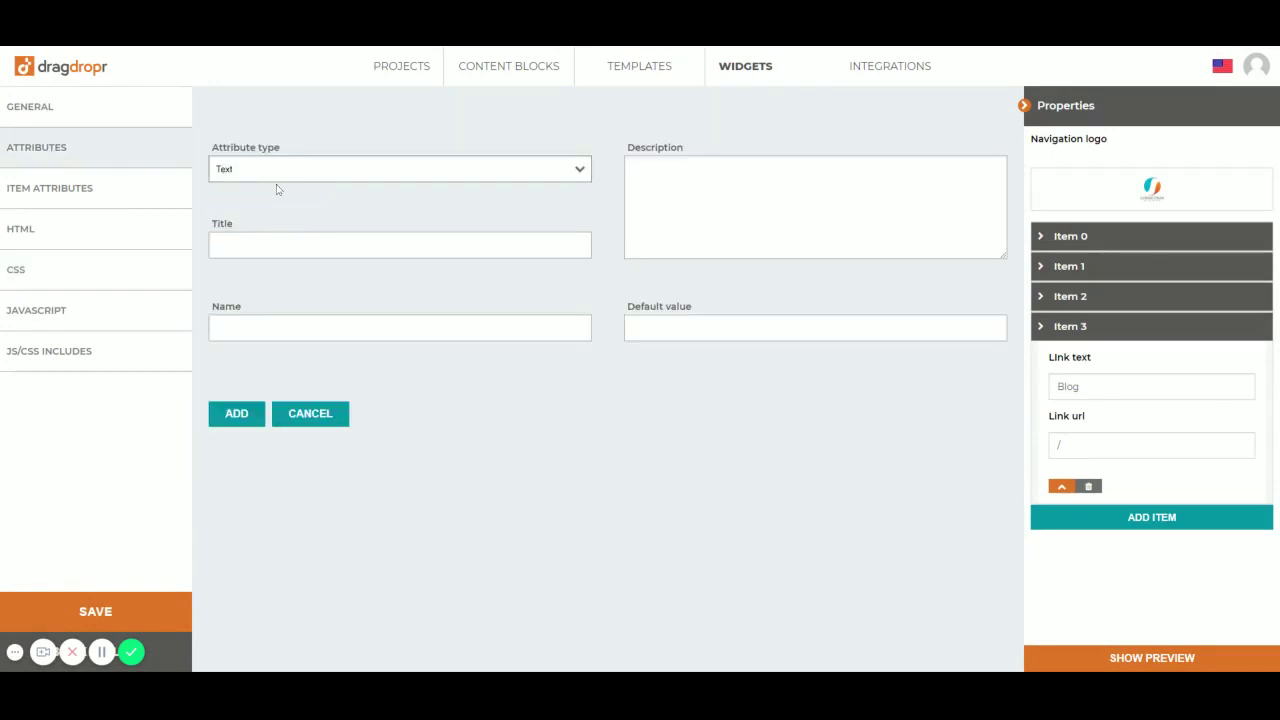
left_click(278, 189)
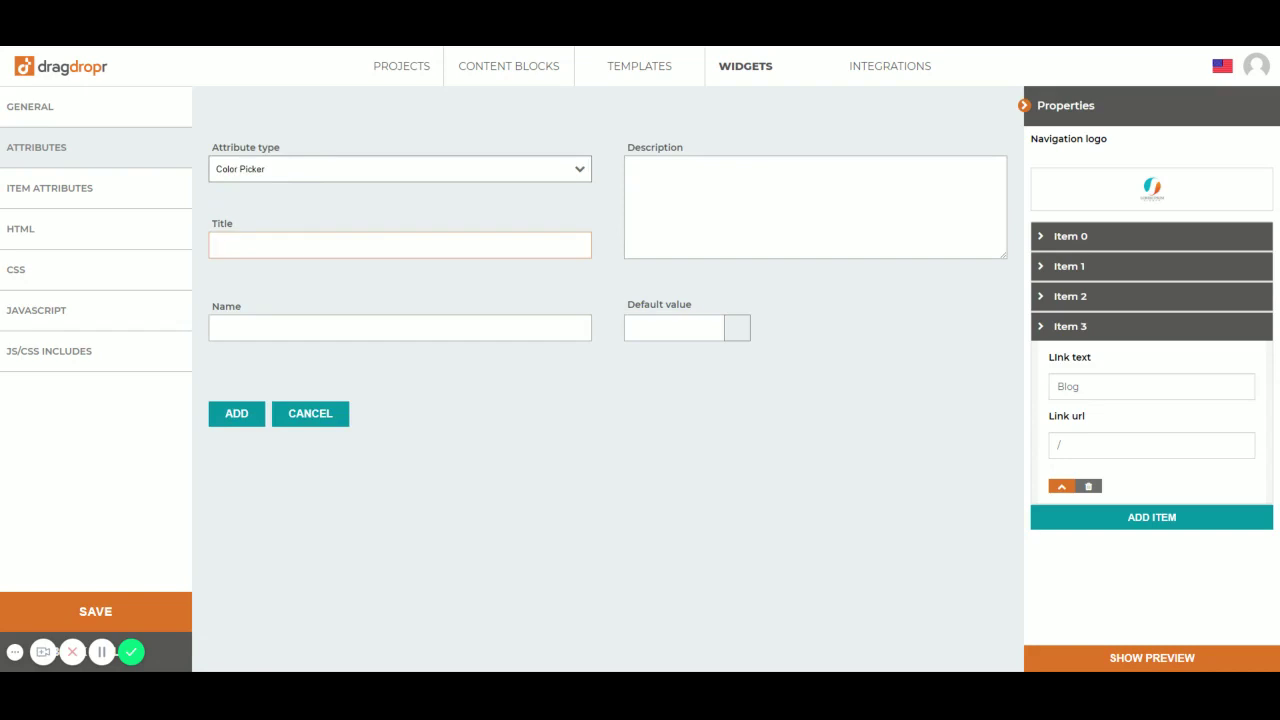
type("Navigation background")
key("Tab")
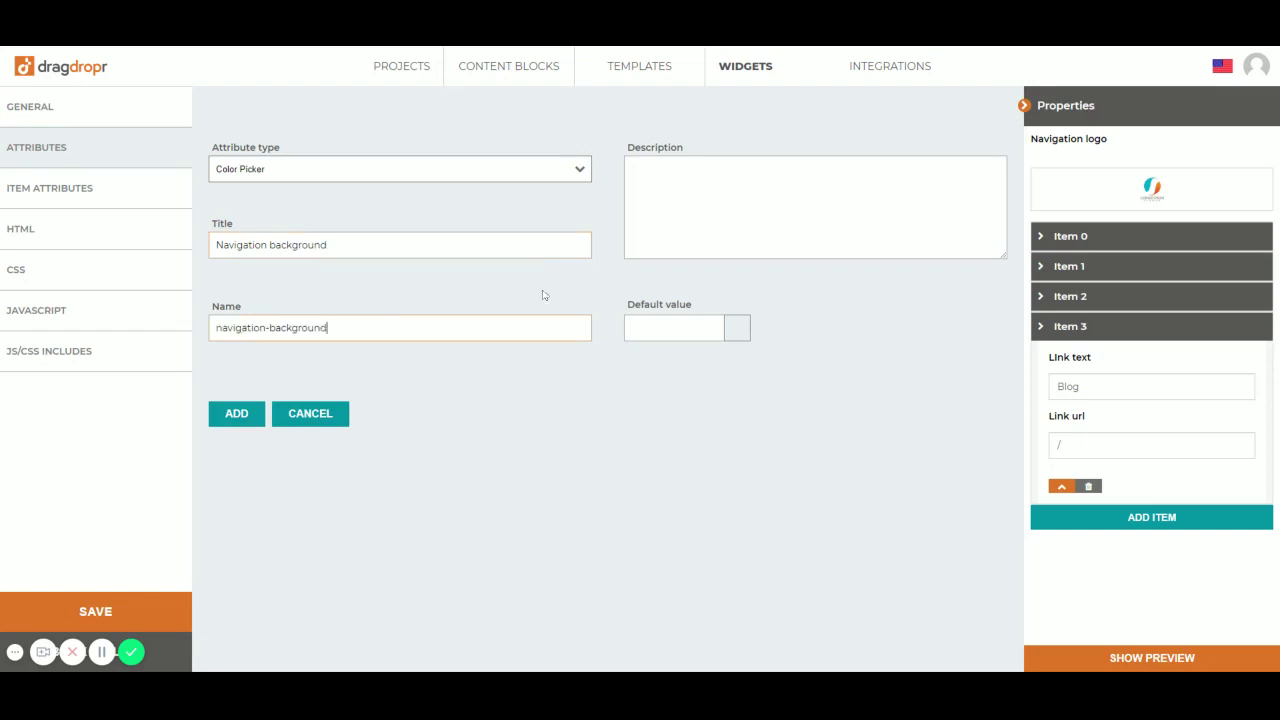
Pick the light grey #d4d3cf as the attribute's default color and add the attribute to the widget.
left_click(746, 334)
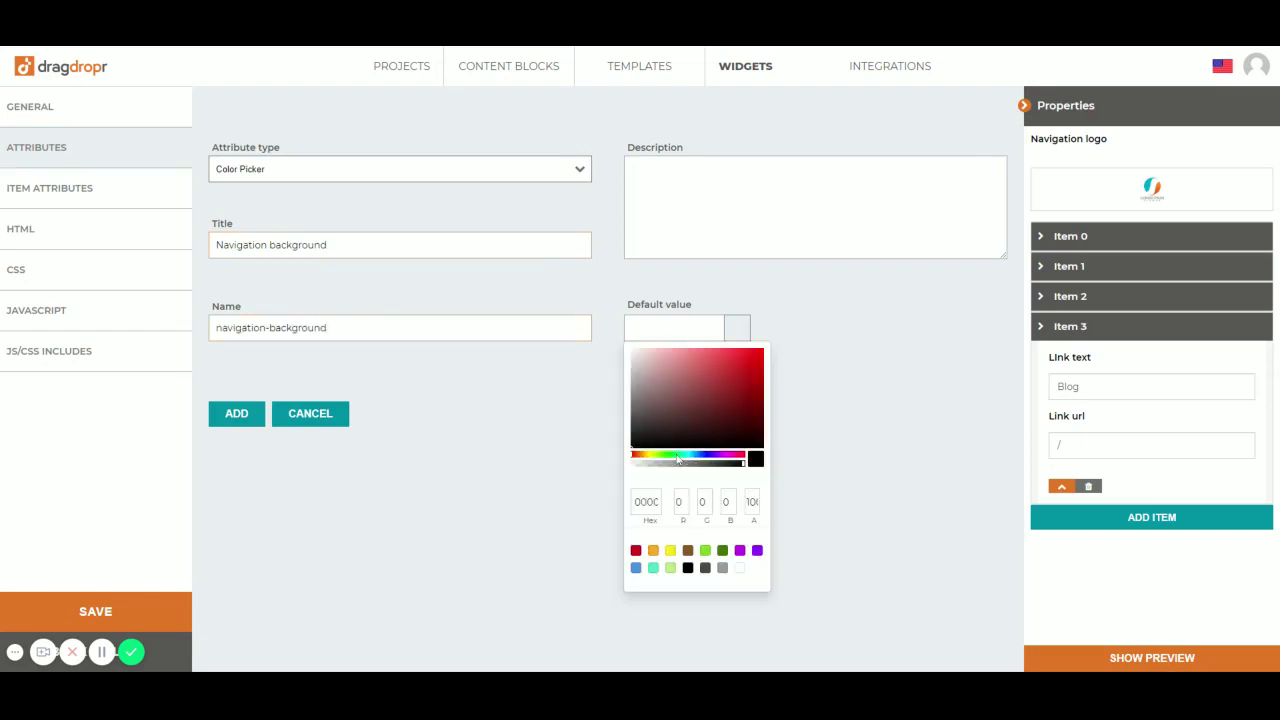
left_click_drag(678, 459, 633, 455)
left_click(699, 366)
left_click(636, 455)
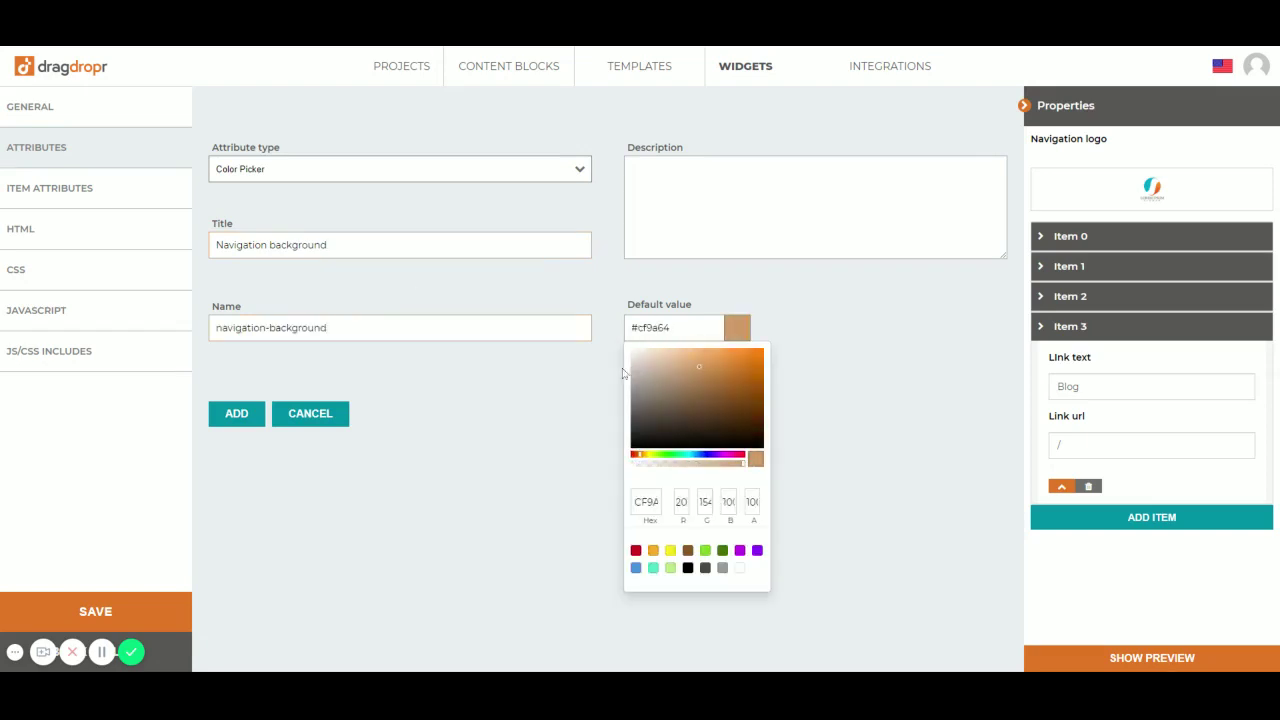
left_click(634, 366)
left_click(227, 421)
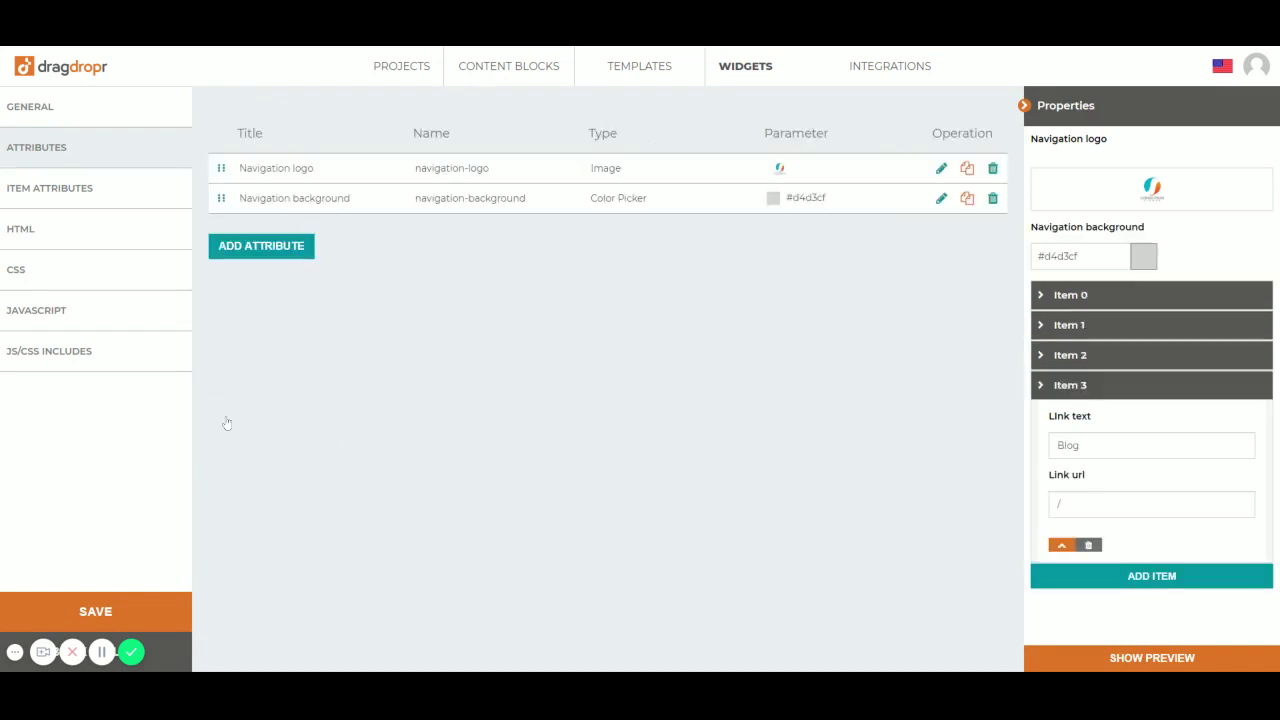
Insert a background color declaration with the value {{navigation-background}} as the first line of the nav rule in the widget CSS.
left_click(76, 275)
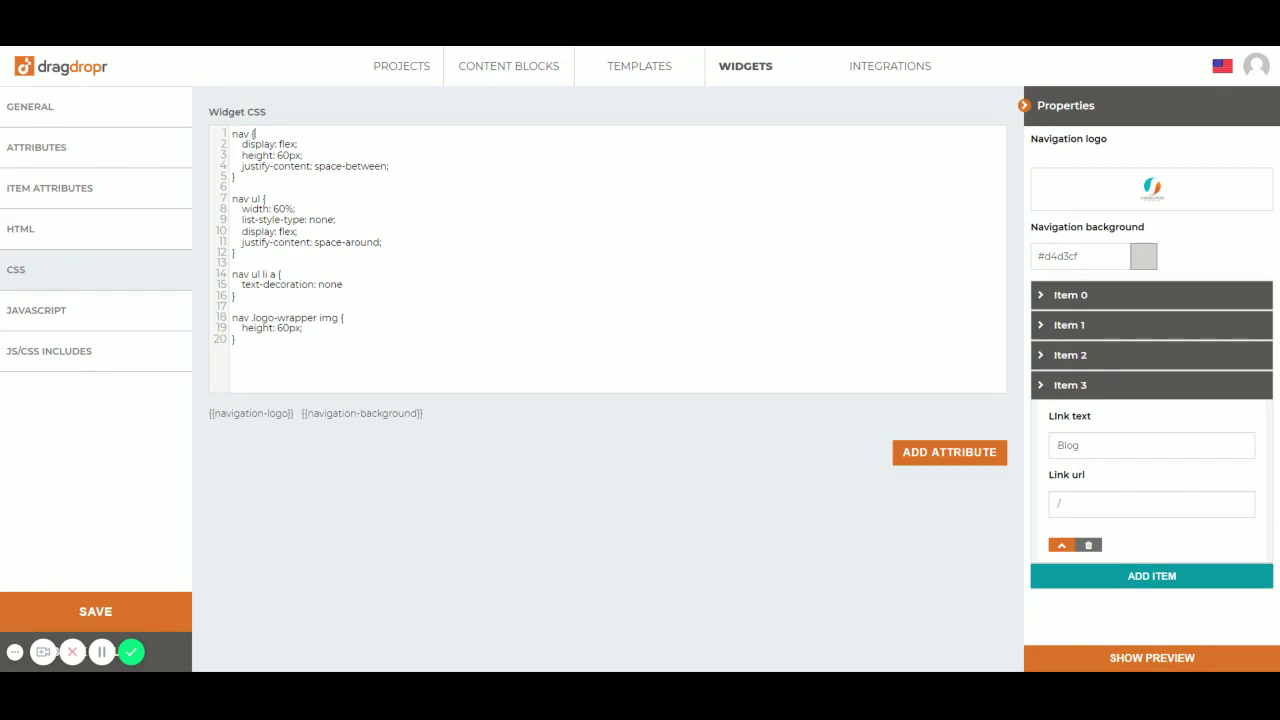
key("Return")
type("b")
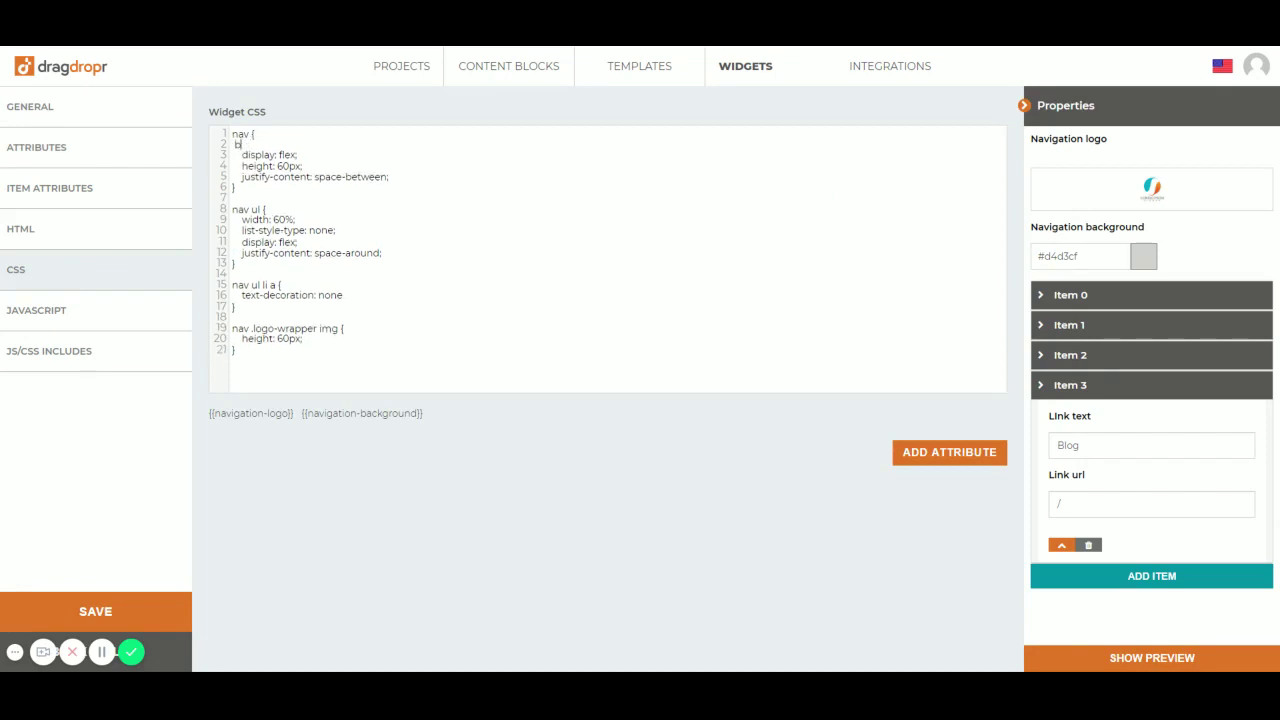
key("BackSpace")
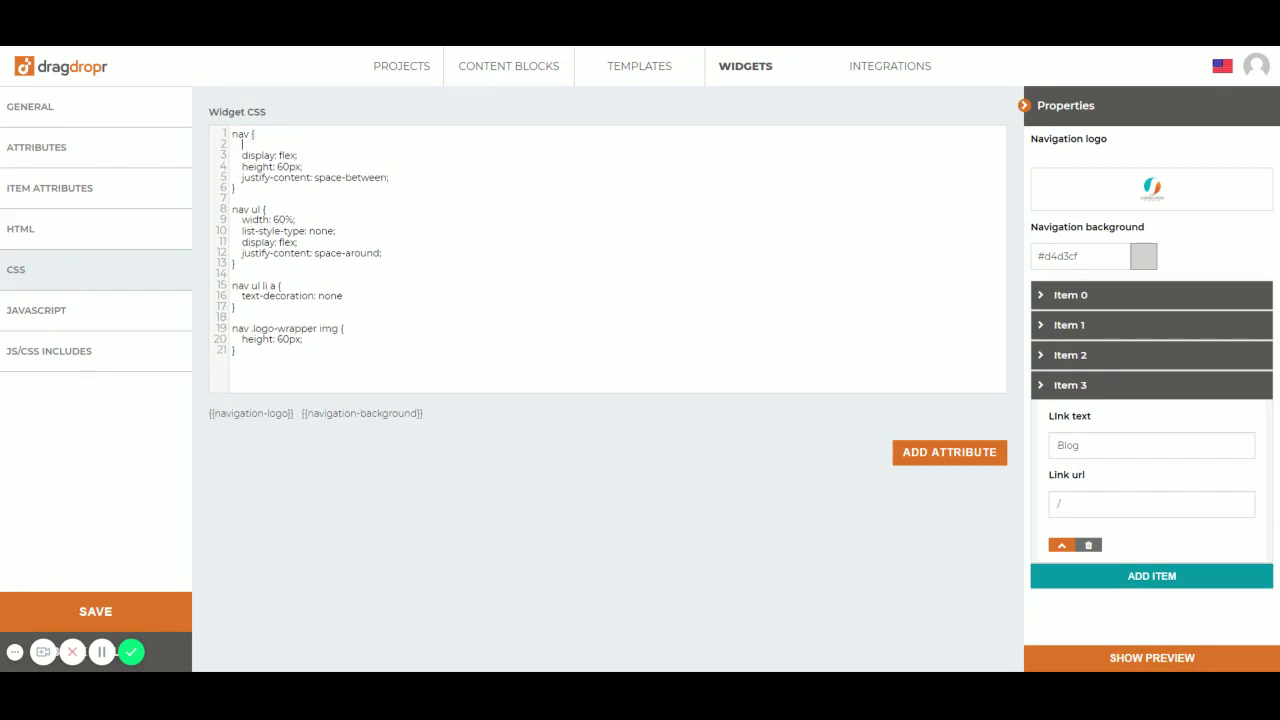
type("backround-color:")
left_click(362, 413)
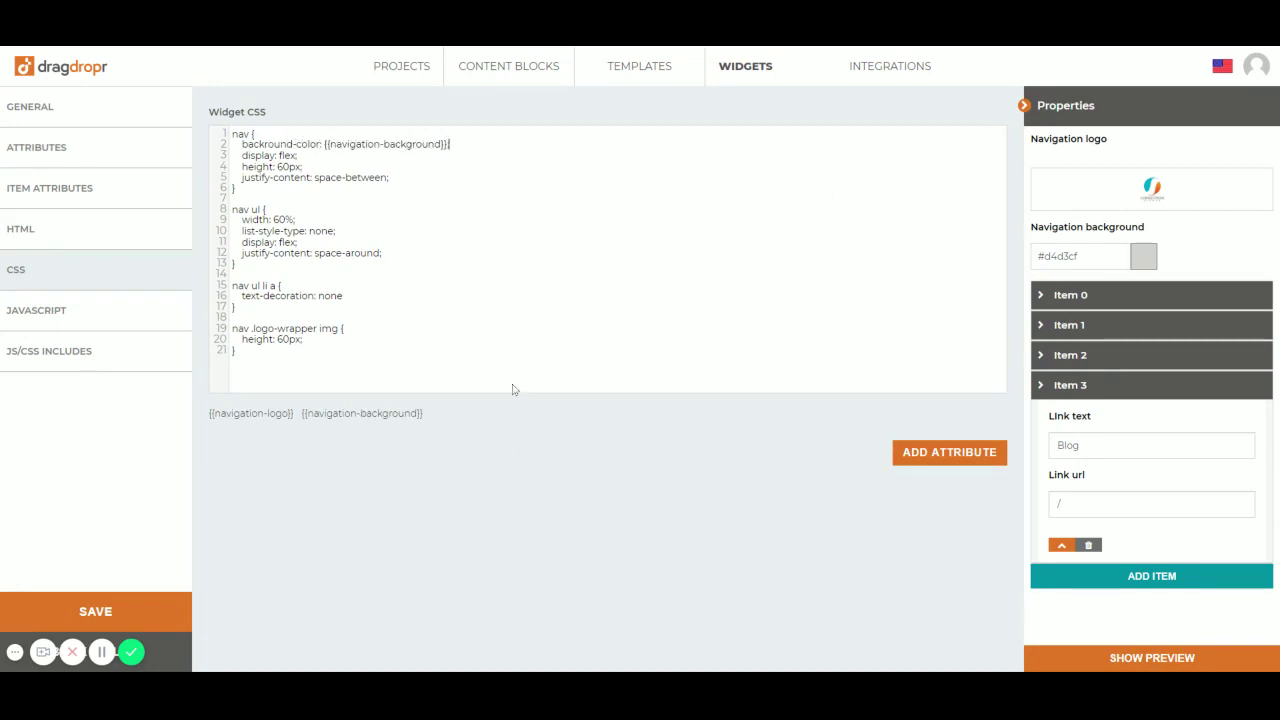
Preview the widget and correct the misspelled property name in the nav rule to background-color.
left_click(1082, 660)
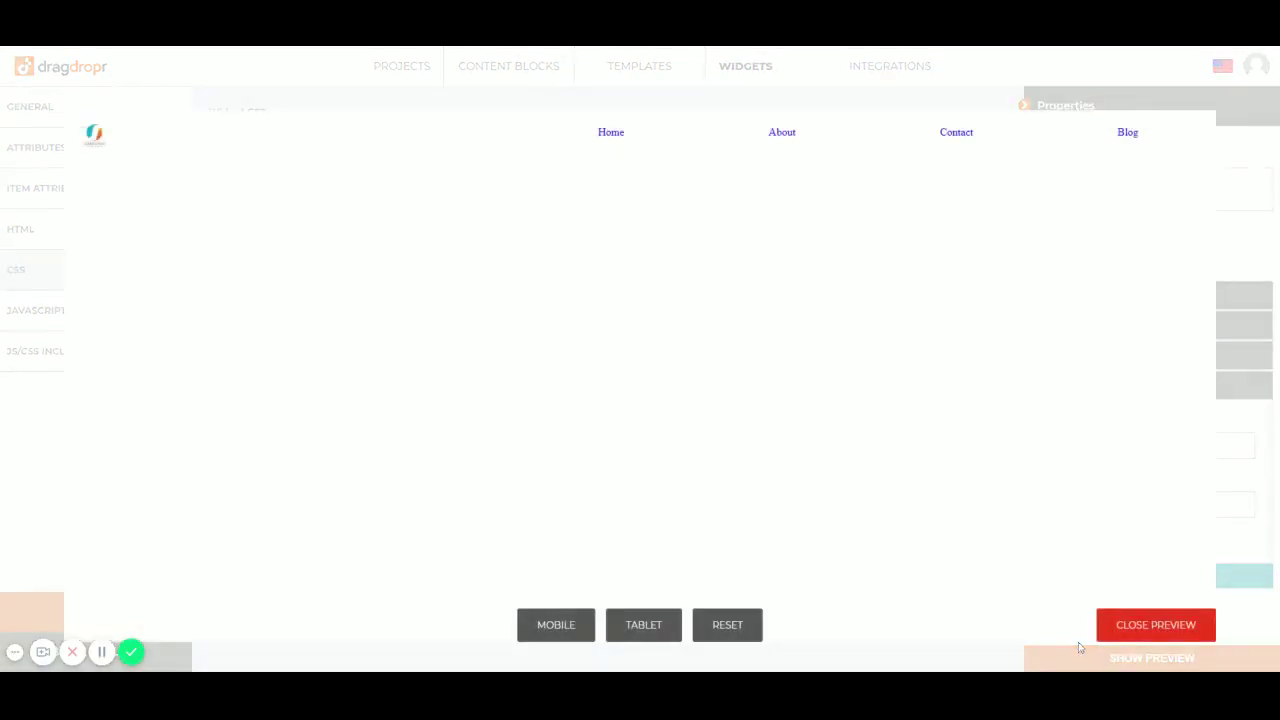
left_click(1148, 624)
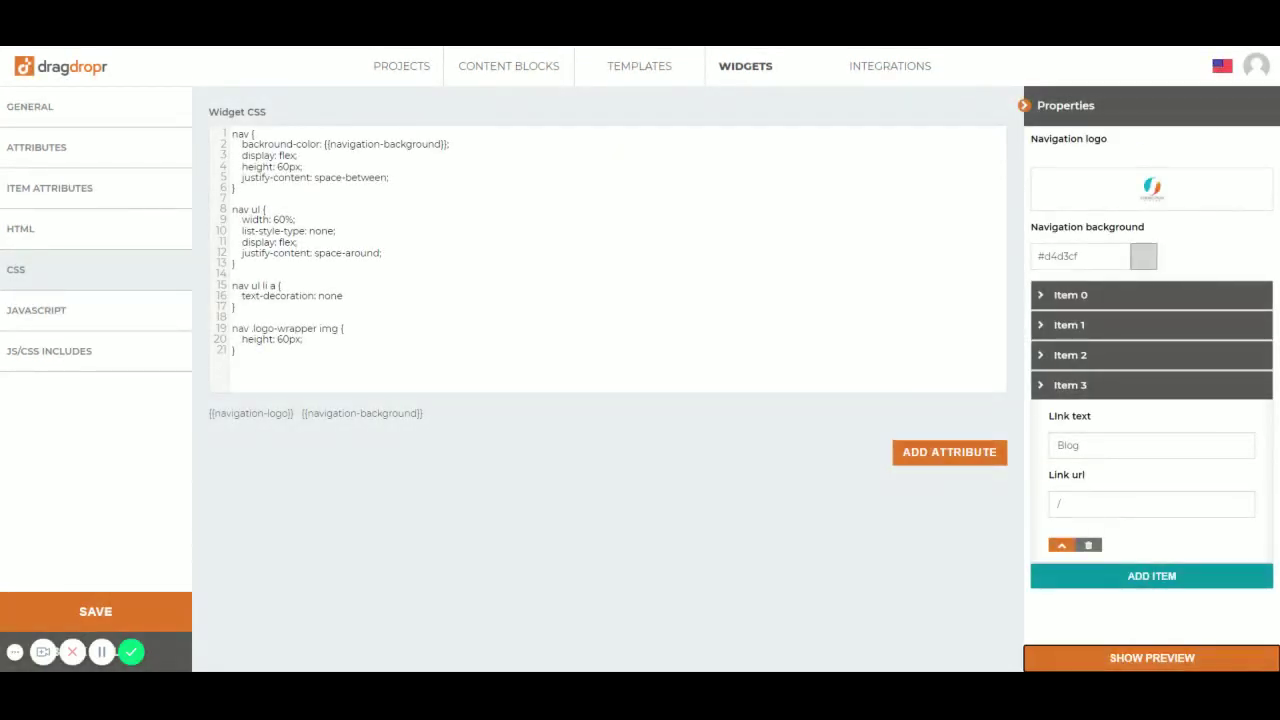
left_click(263, 144)
type("g")
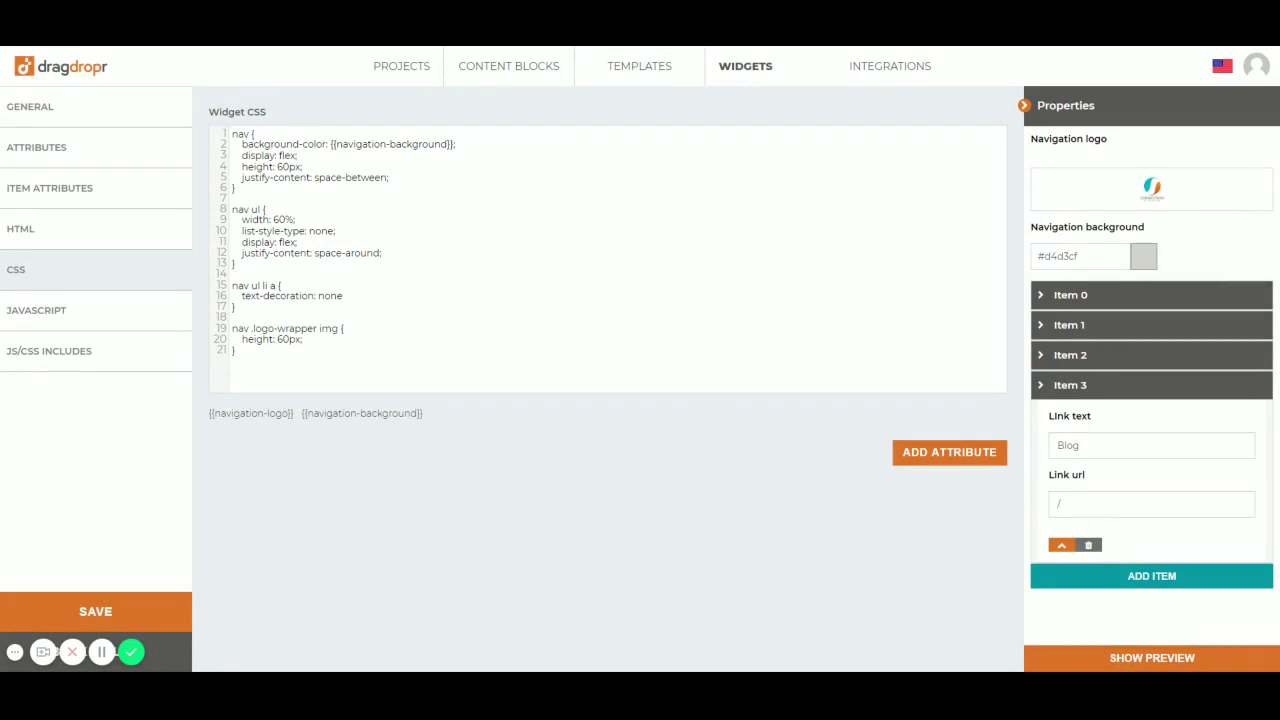
Preview the navigation widget to check its background color and the vertical placement of the menu links.
left_click(1218, 660)
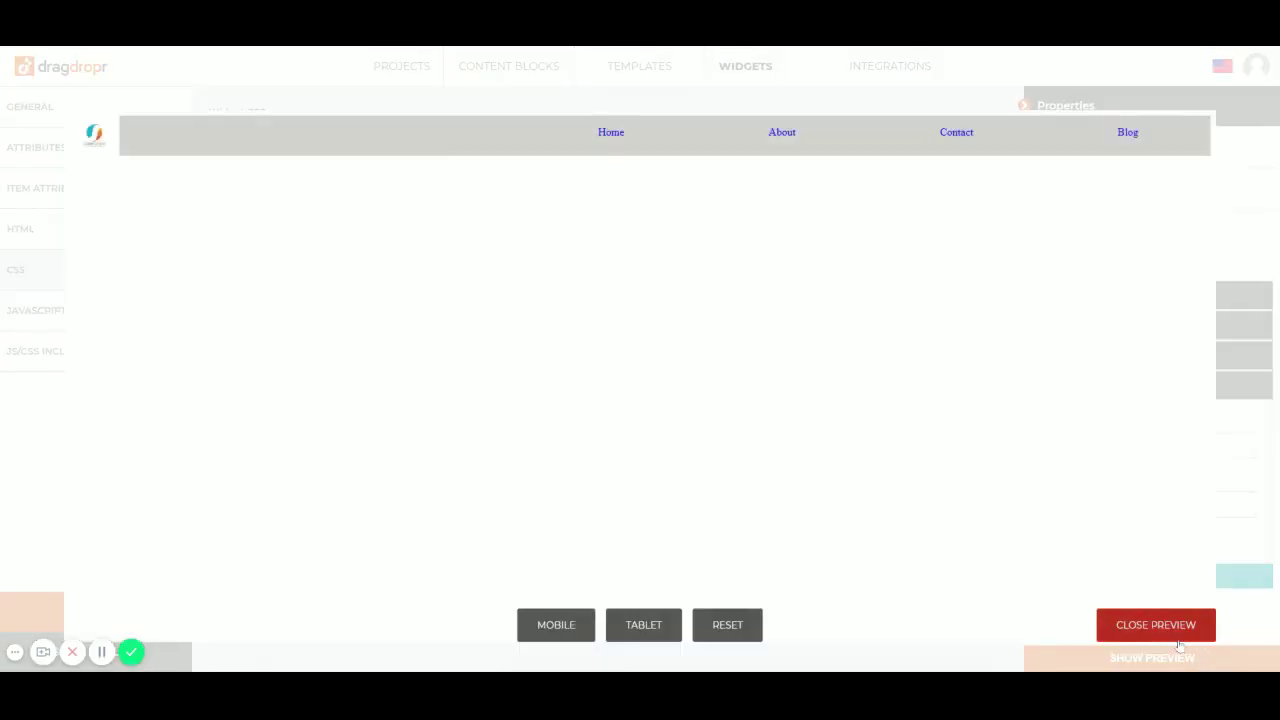
left_click(1152, 628)
left_click(1162, 660)
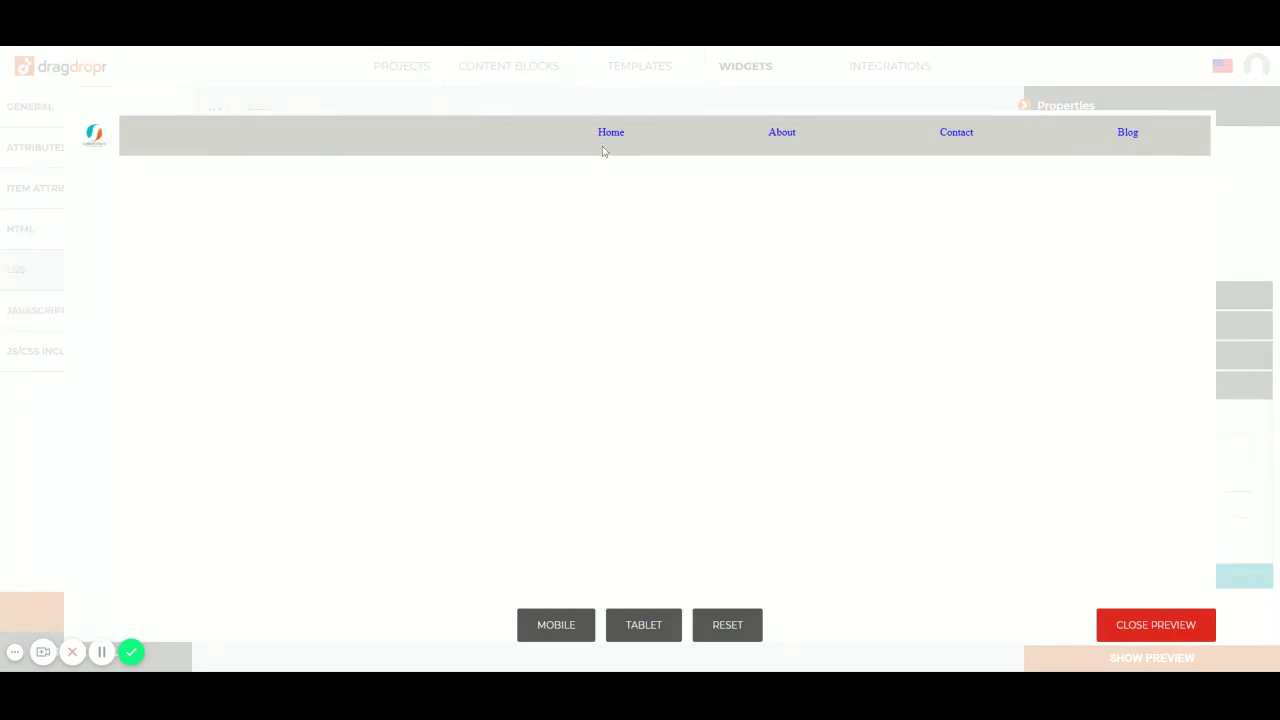
left_click(1180, 630)
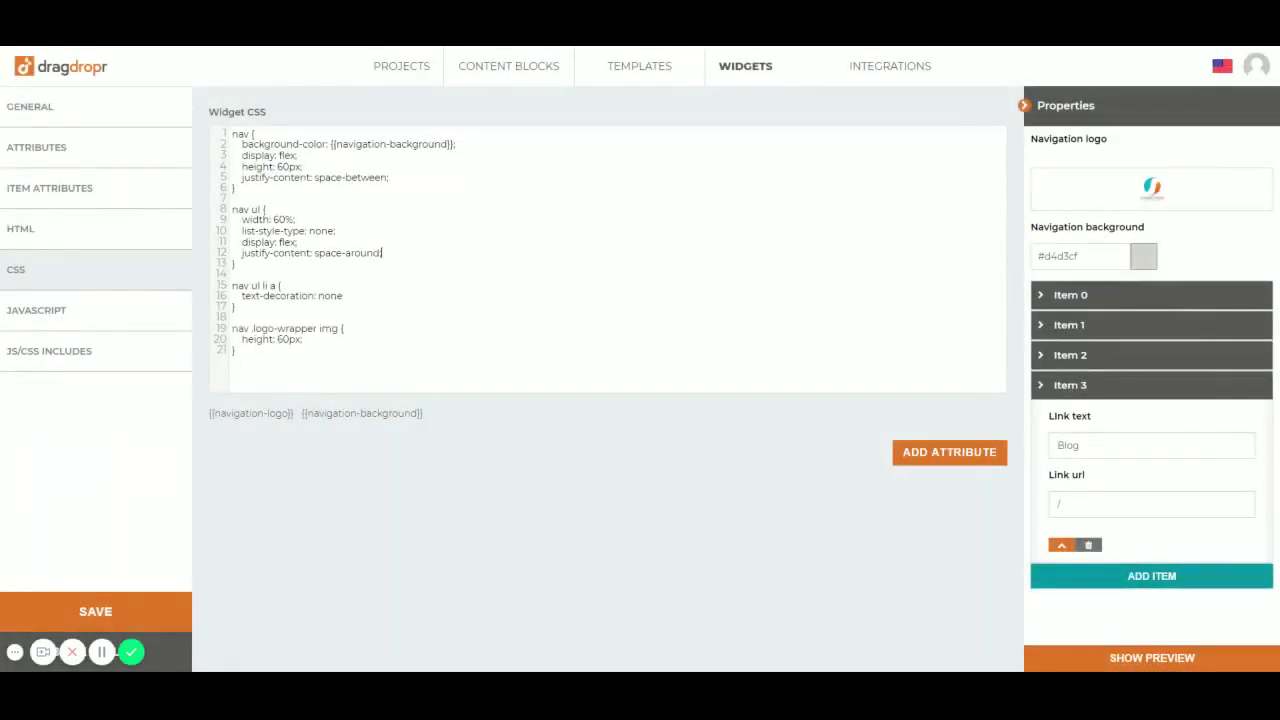
Add align-items: center; at the end of the nav ul rule and preview the widget.
type(";")
key("Return")
type("align-item")
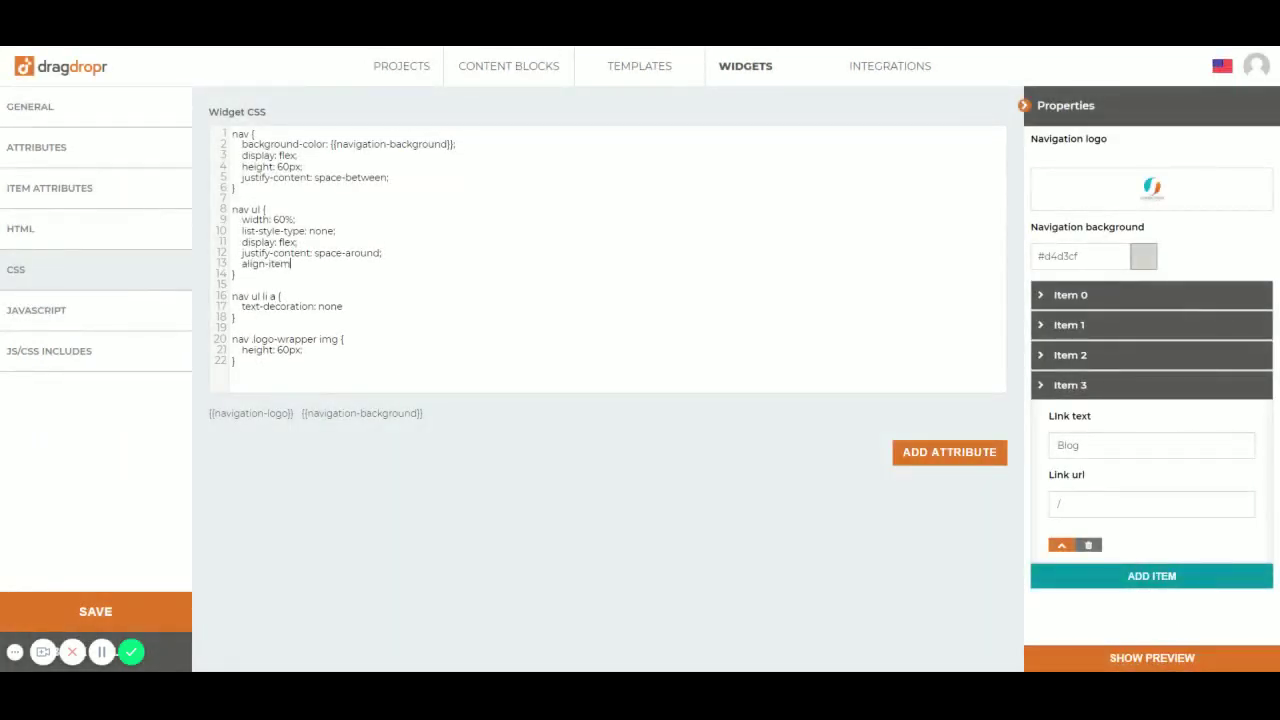
type("s: center;")
left_click(1074, 658)
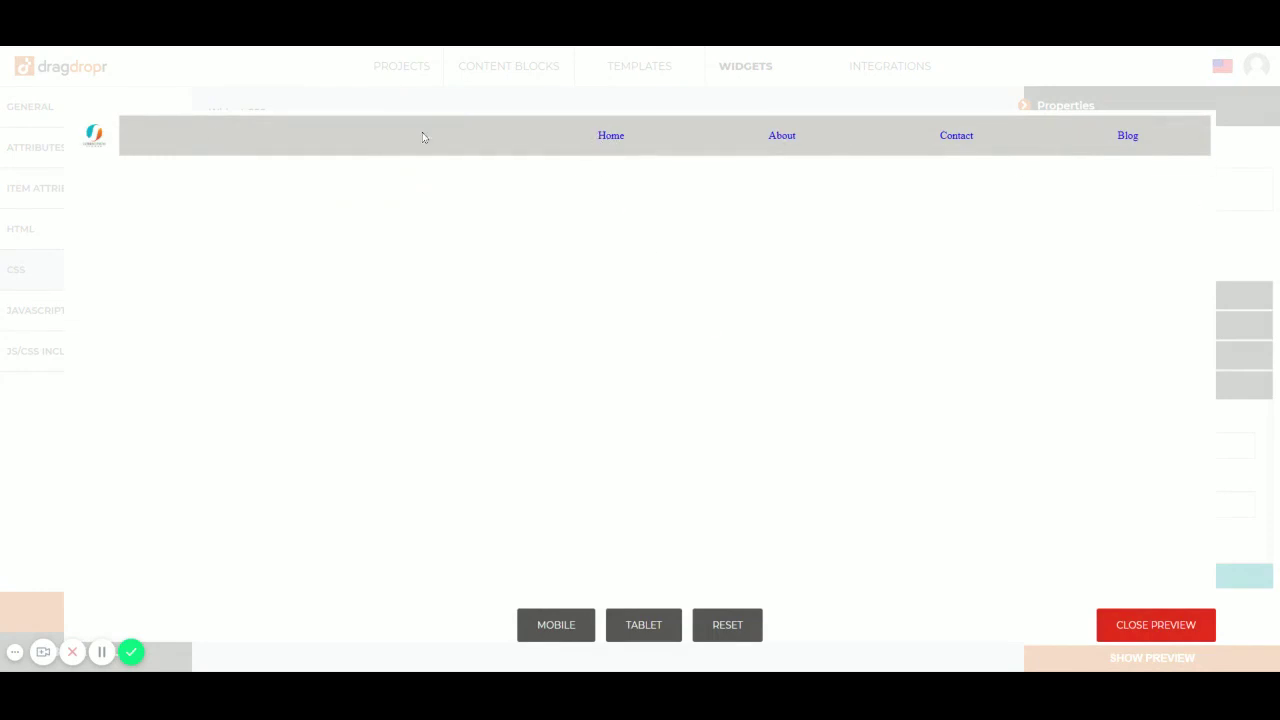
left_click(1156, 624)
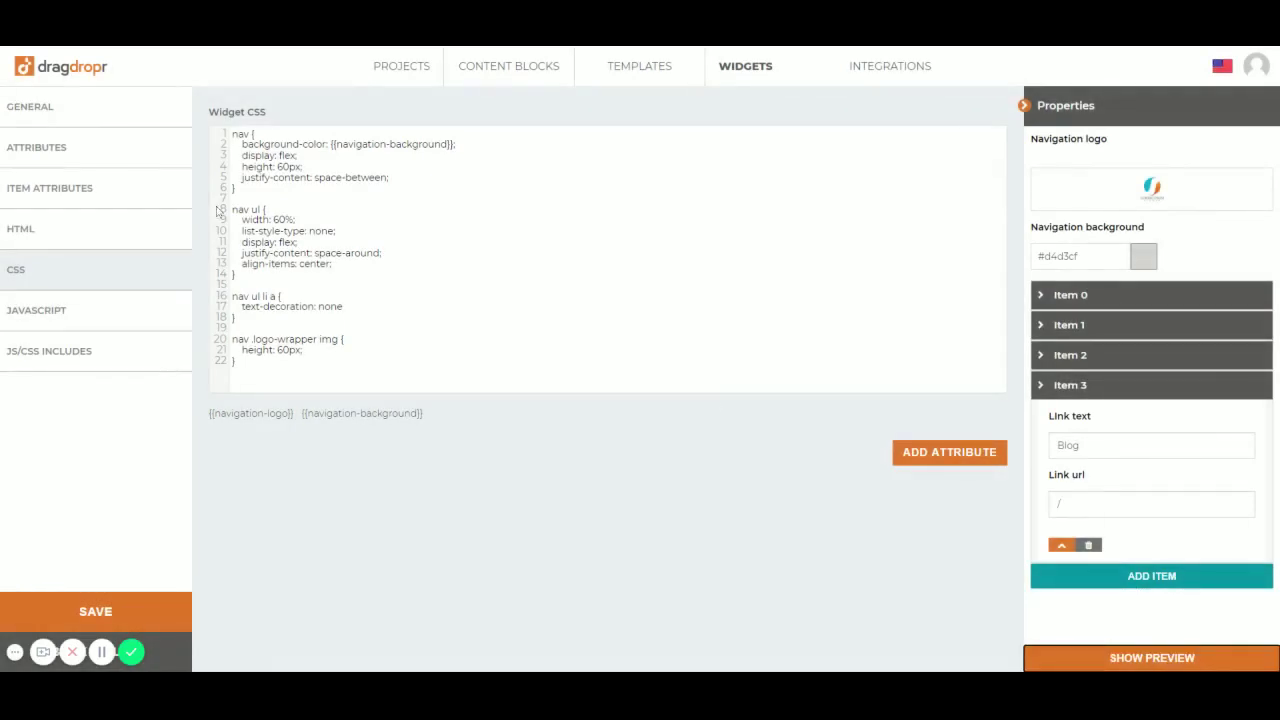
Start a new Color Picker widget attribute titled "Link color" with the name link-color.
left_click(52, 155)
left_click(261, 250)
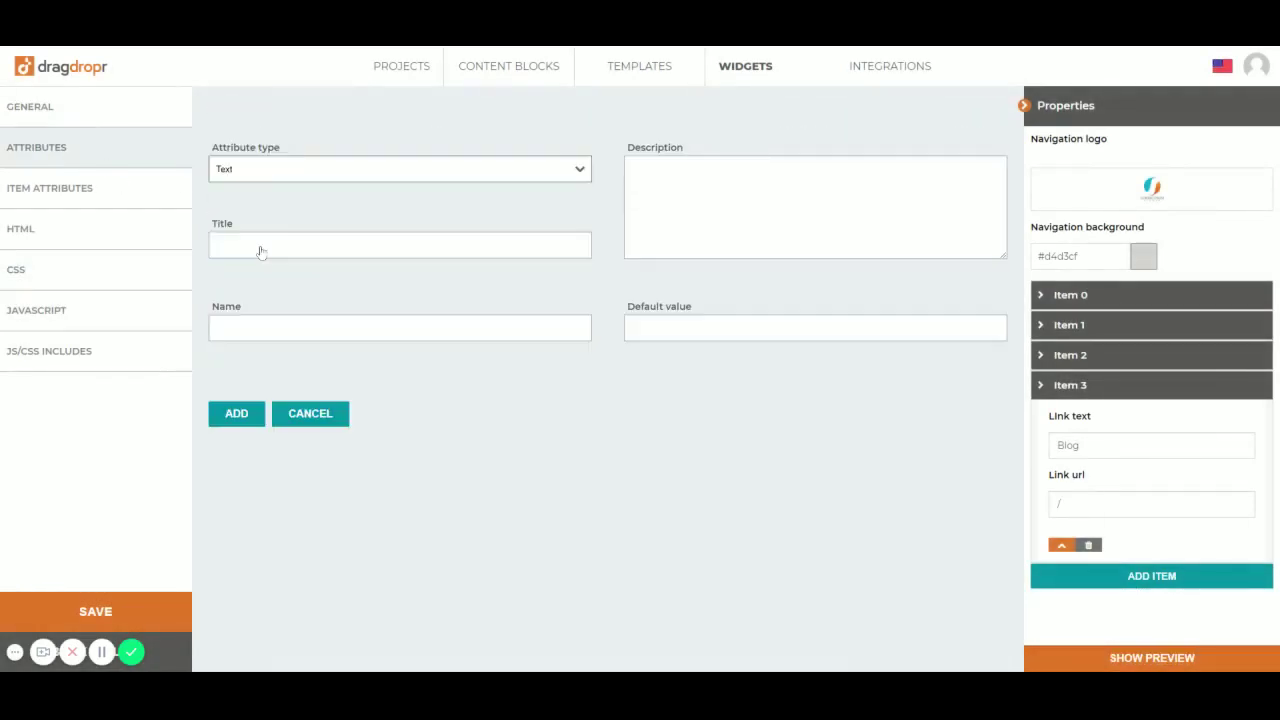
left_click(262, 170)
left_click(265, 190)
left_click(282, 238)
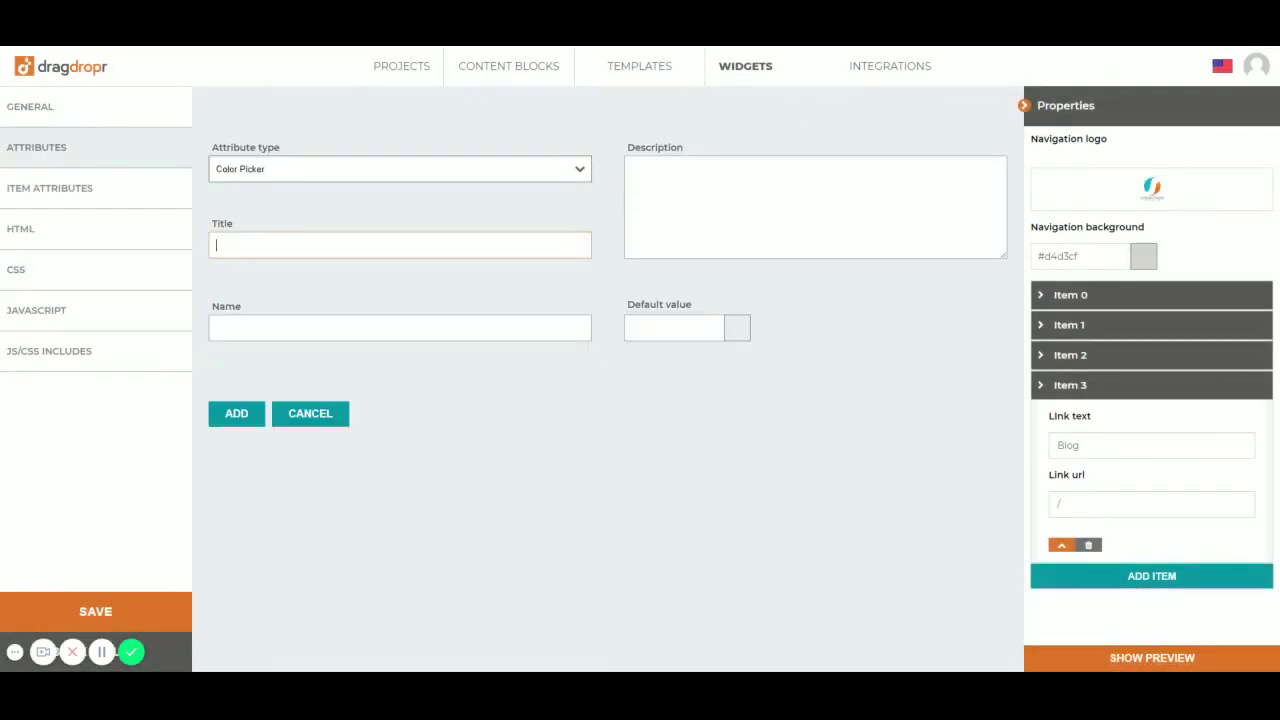
type("Link color")
left_click(351, 299)
Pick the light purple #9386e7 as the link color's default value and add the attribute to the widget.
left_click(740, 330)
left_click_drag(647, 461, 710, 457)
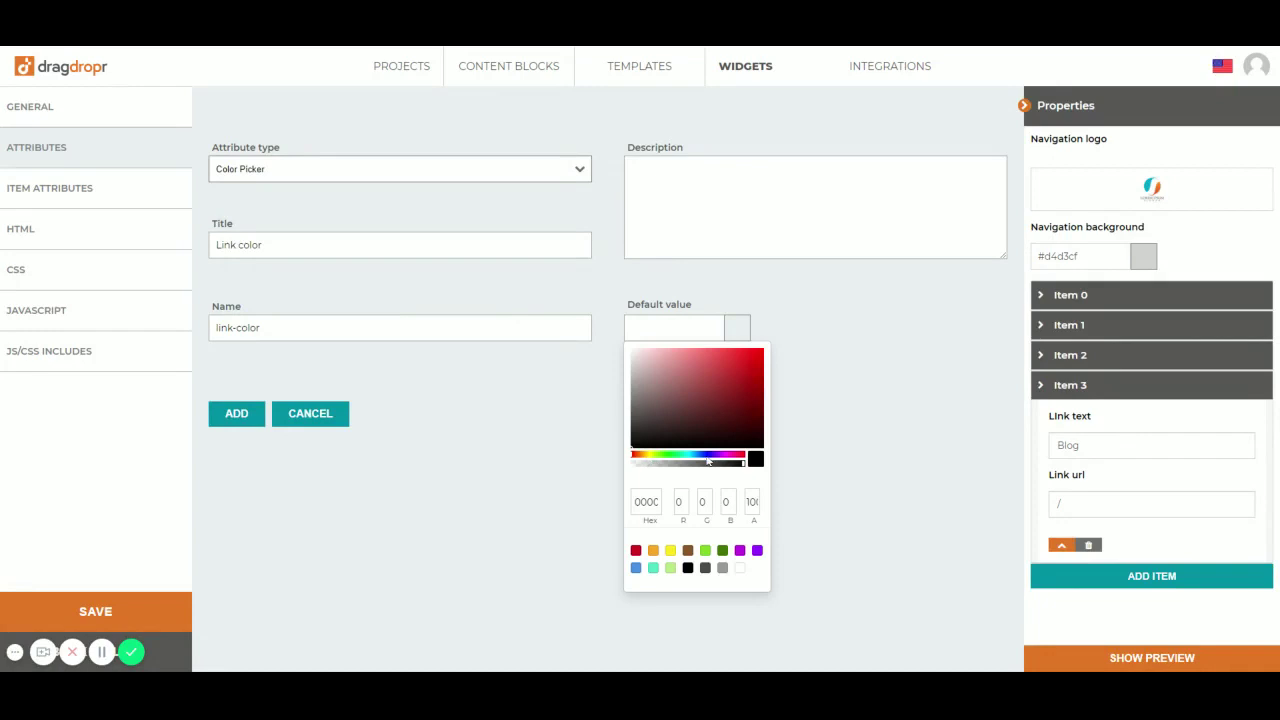
left_click_drag(722, 392, 692, 364)
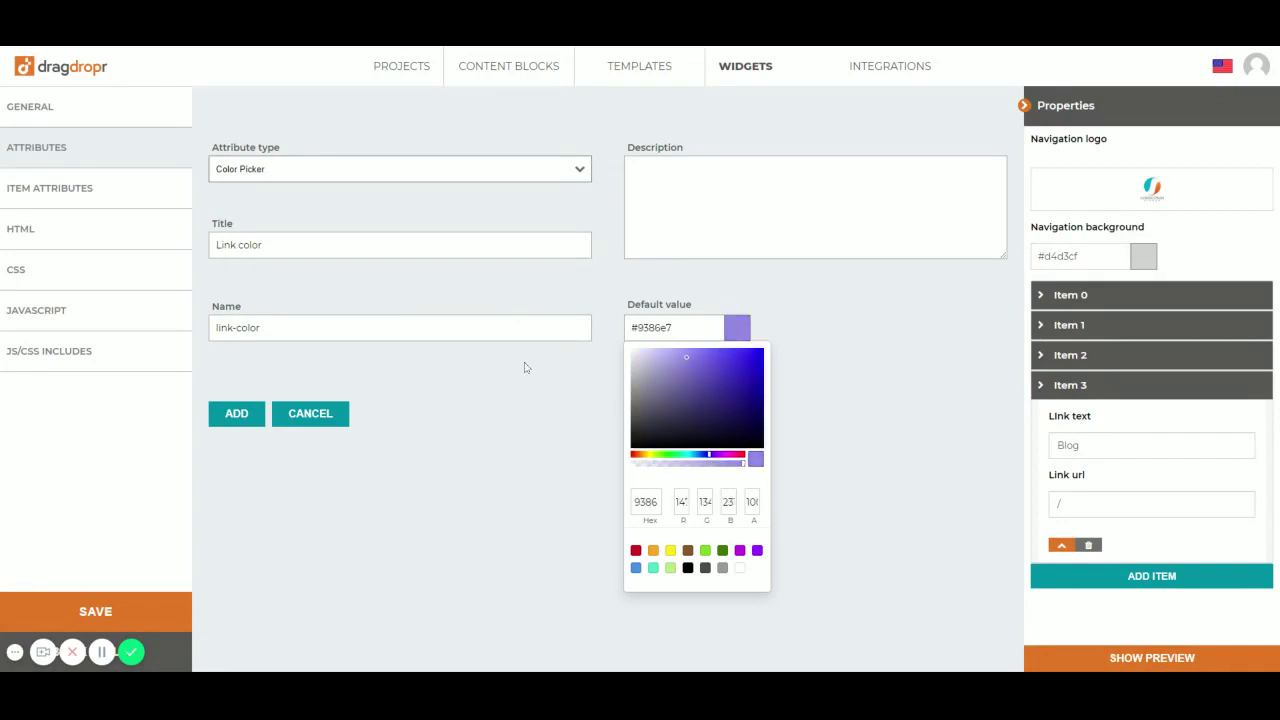
left_click(238, 390)
left_click(234, 414)
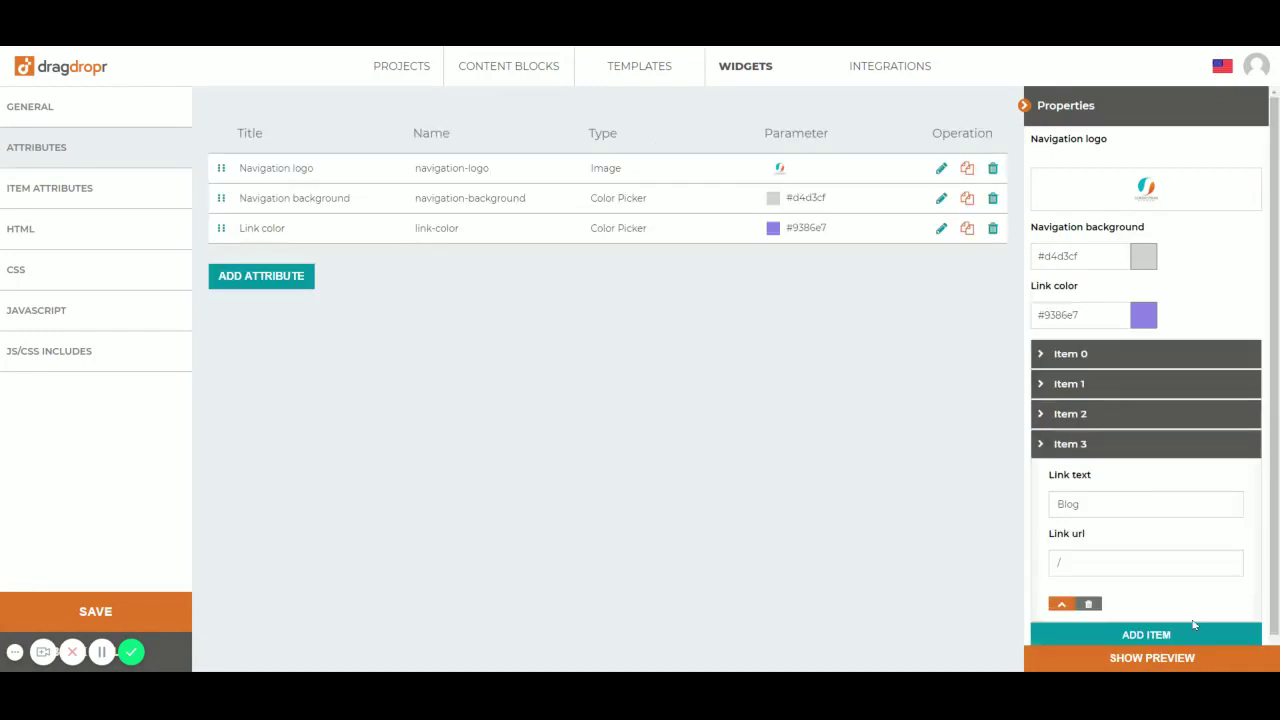
Add color: {{link-color}}; to the nav ul li a rule in the widget CSS and preview the widget.
left_click(45, 279)
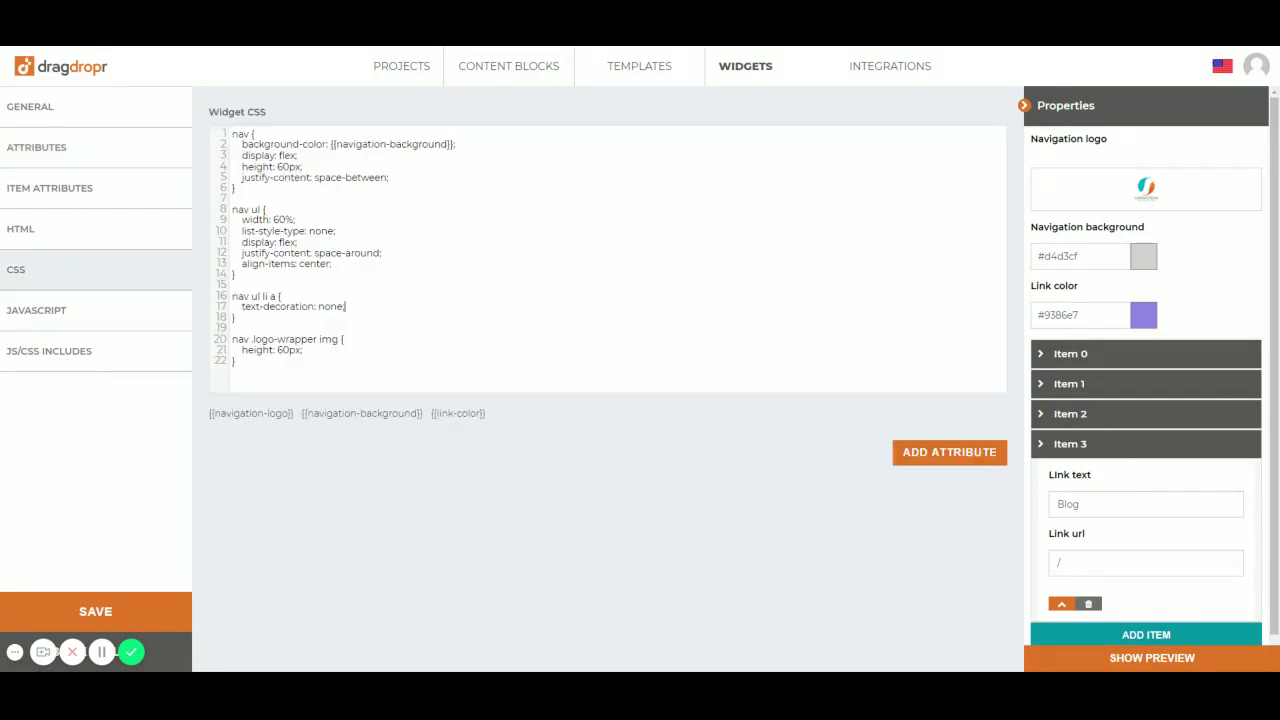
key("Return")
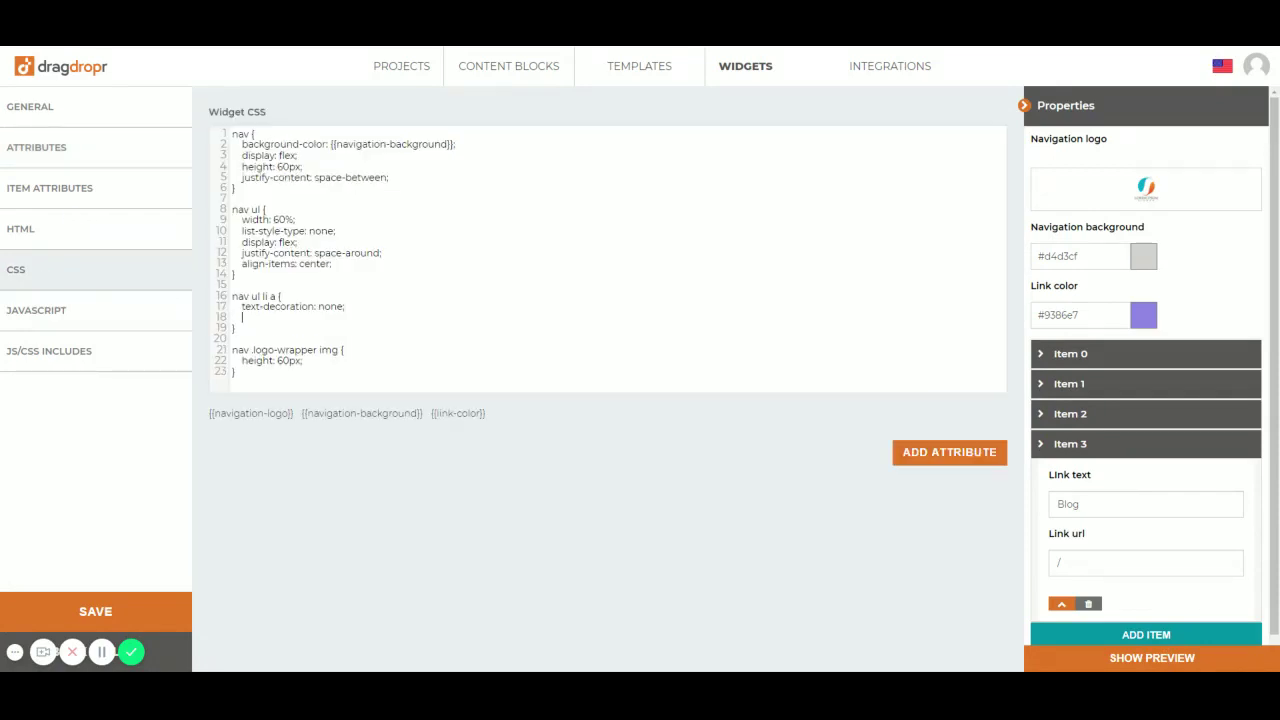
type("color:")
left_click(458, 416)
left_click(1131, 662)
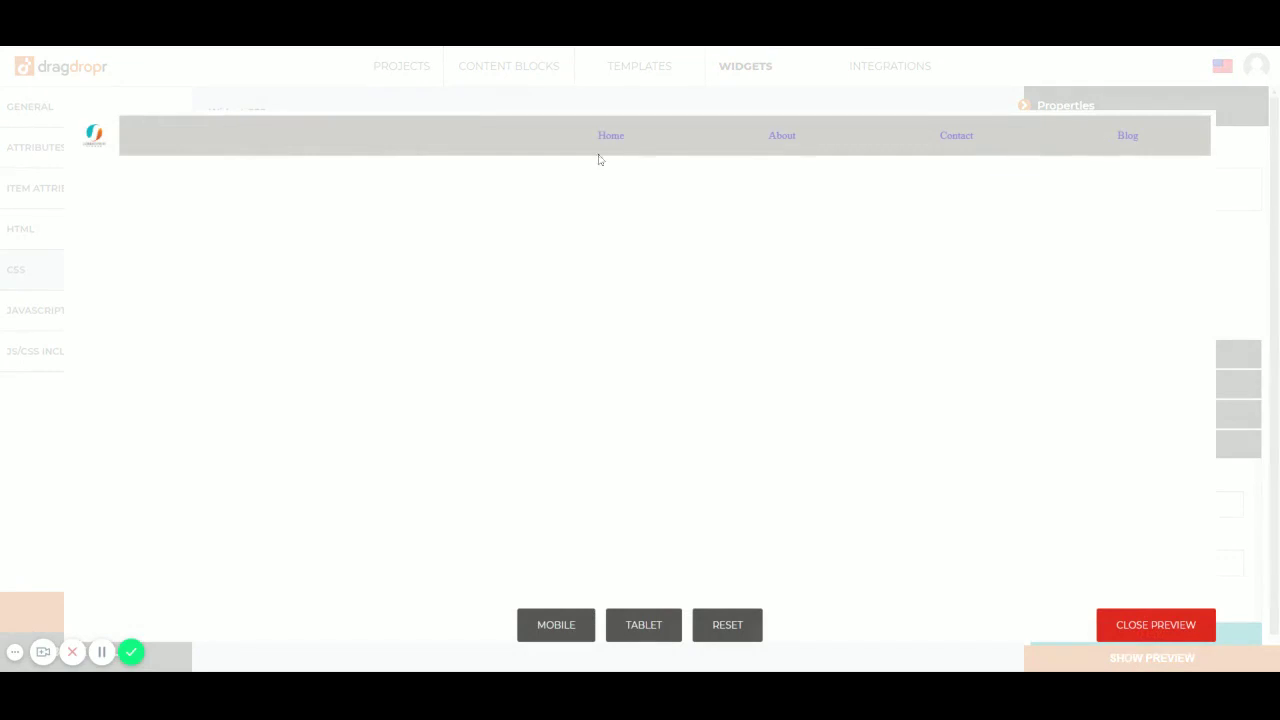
left_click(1156, 625)
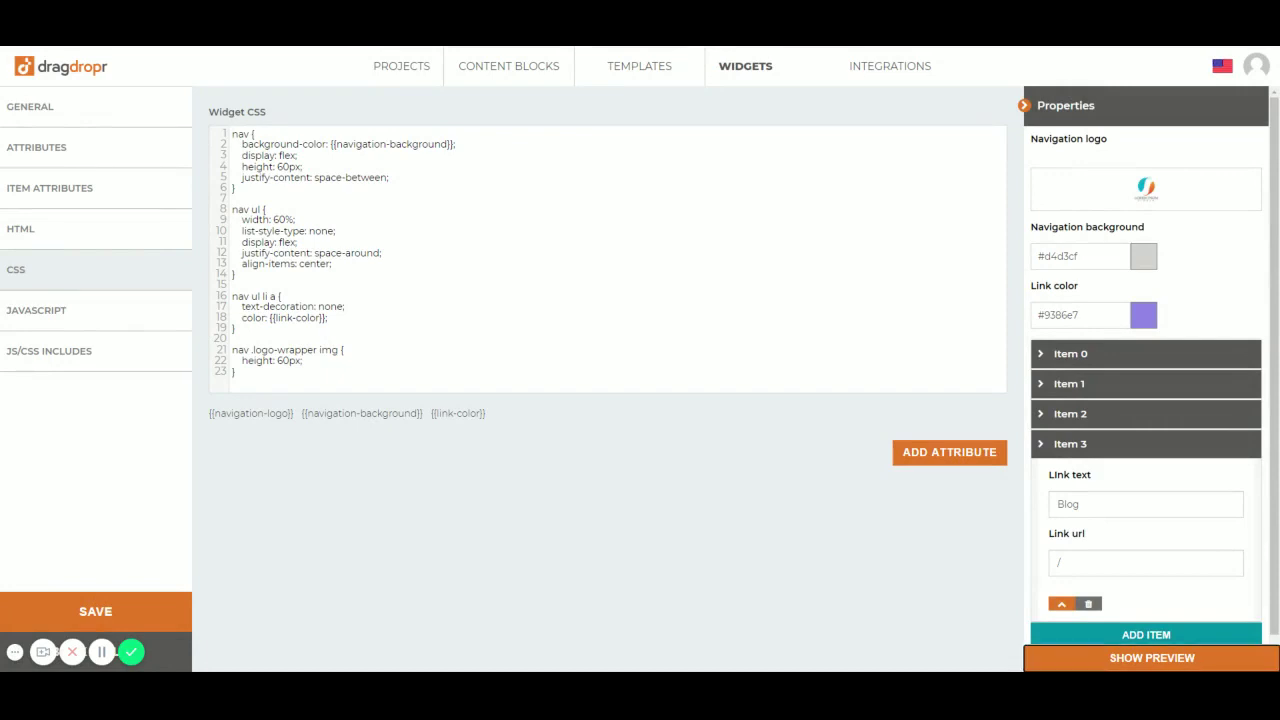
Start a new Dropdown widget attribute titled "Link font" with the name link-font.
left_click(76, 154)
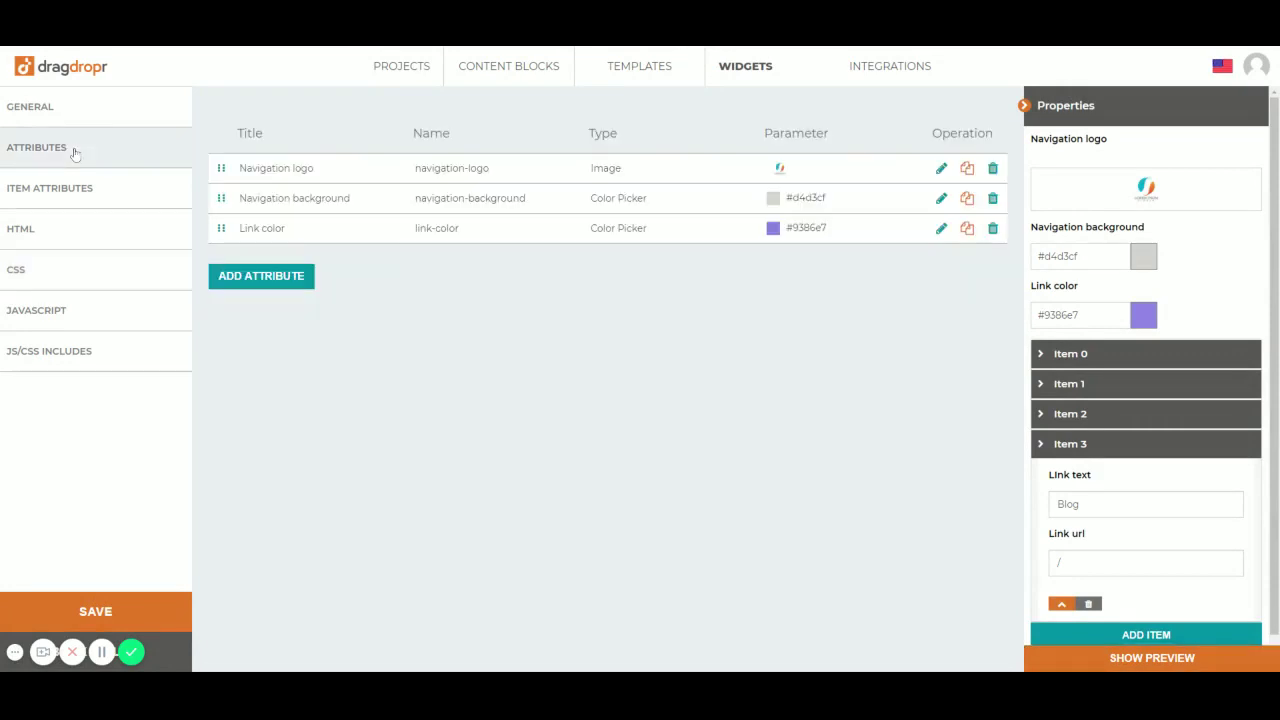
left_click(262, 281)
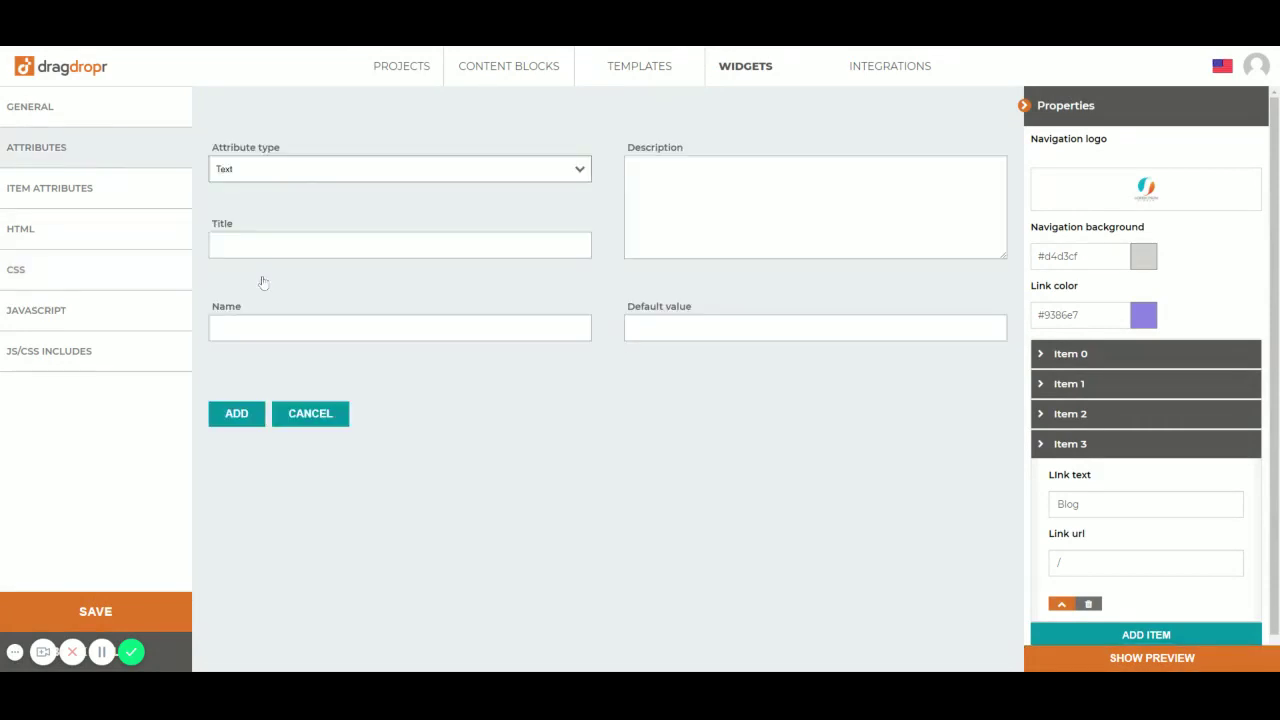
left_click(286, 190)
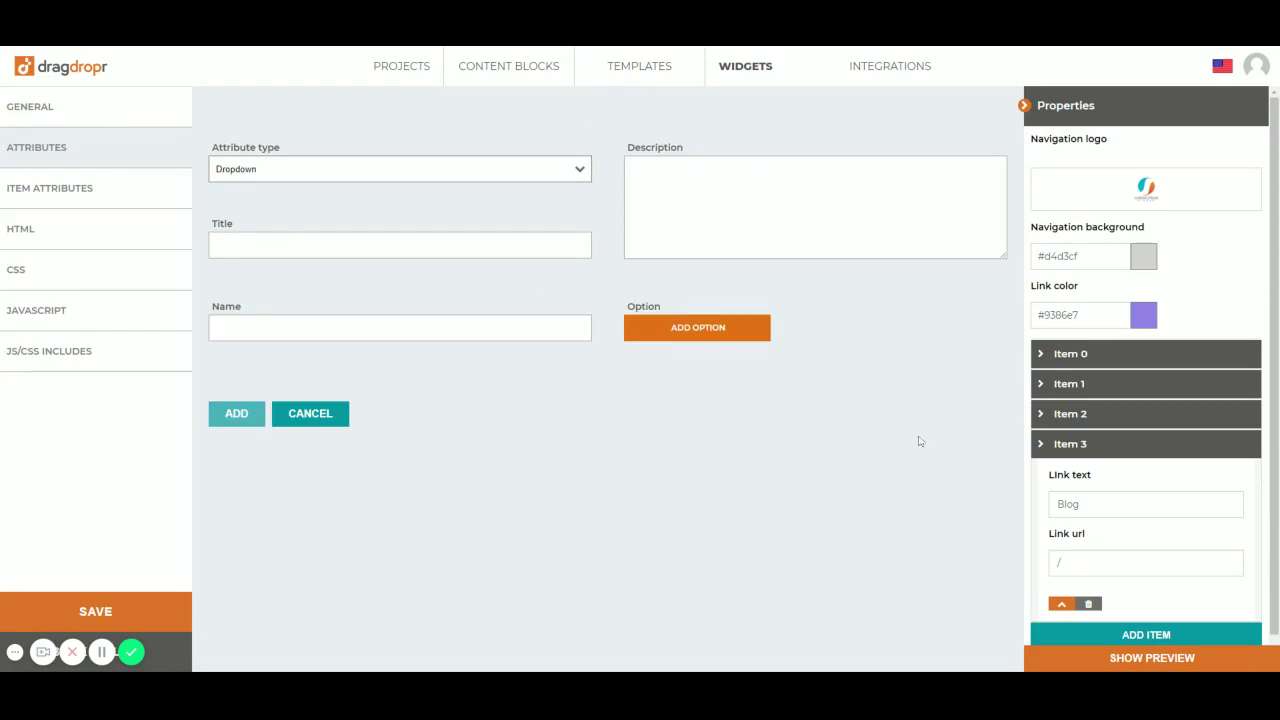
left_click(392, 245)
type("Link font")
Give the dropdown the three options Arial, Helvetica and Times New Roman, and add the attribute to the widget.
left_click(685, 330)
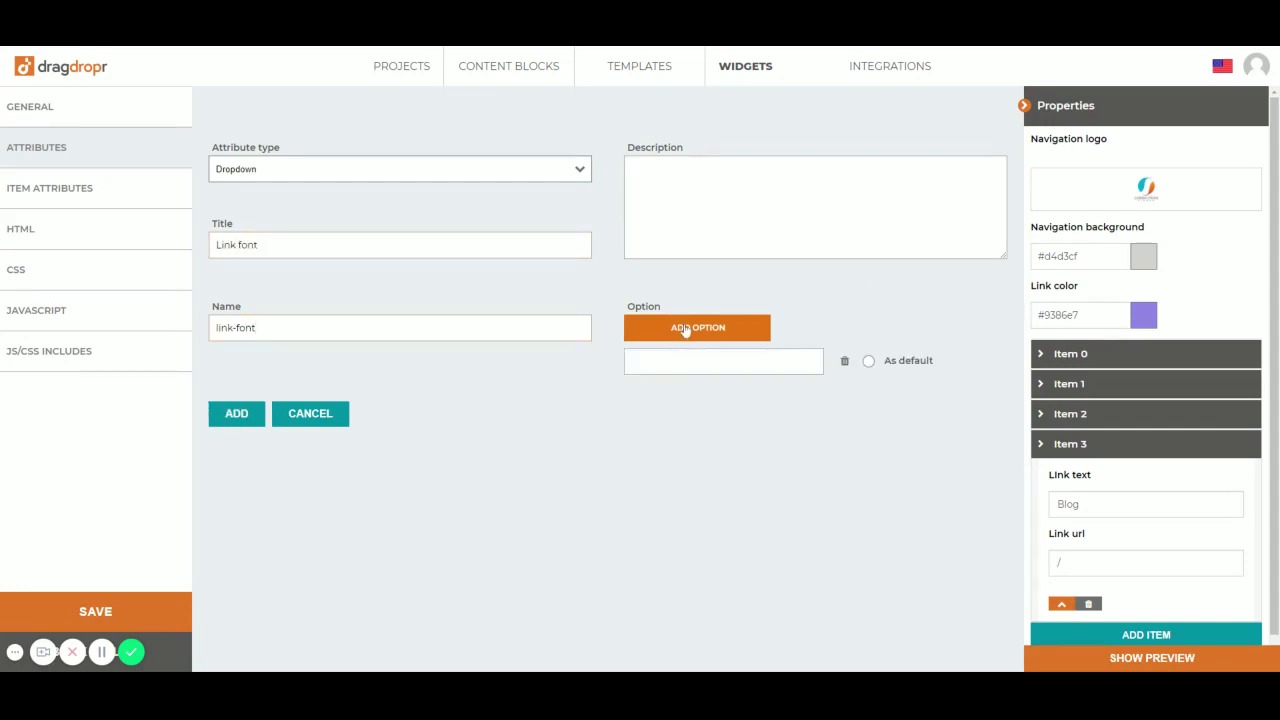
left_click(685, 330)
left_click(685, 330)
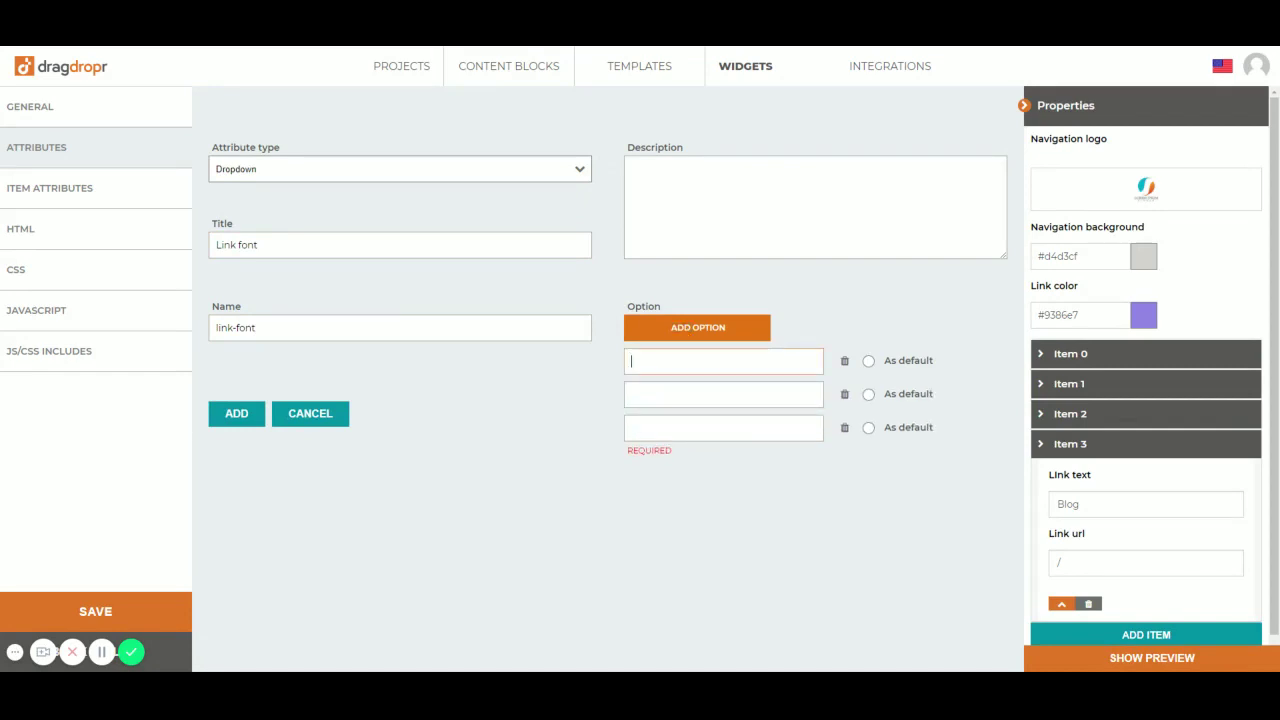
type("He")
key("BackSpace")
key("BackSpace")
type("Arial")
type("Helvetica")
type("Times New Rom")
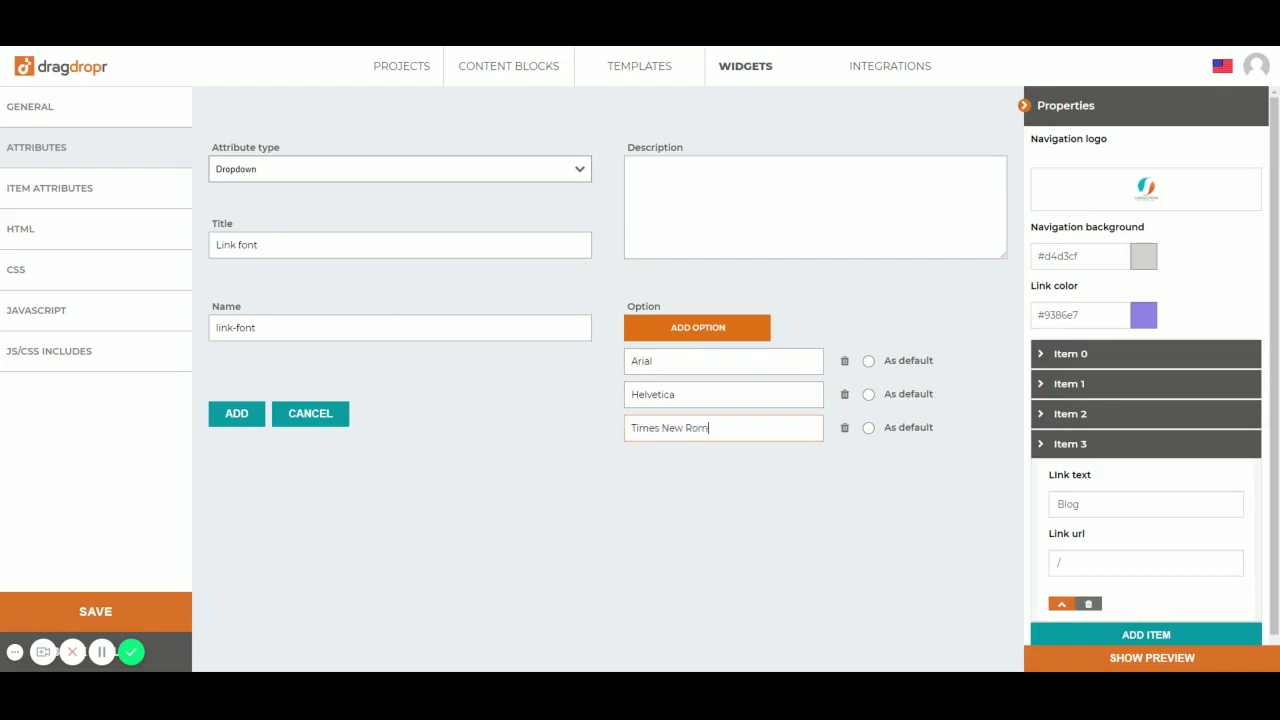
type("an")
left_click(250, 417)
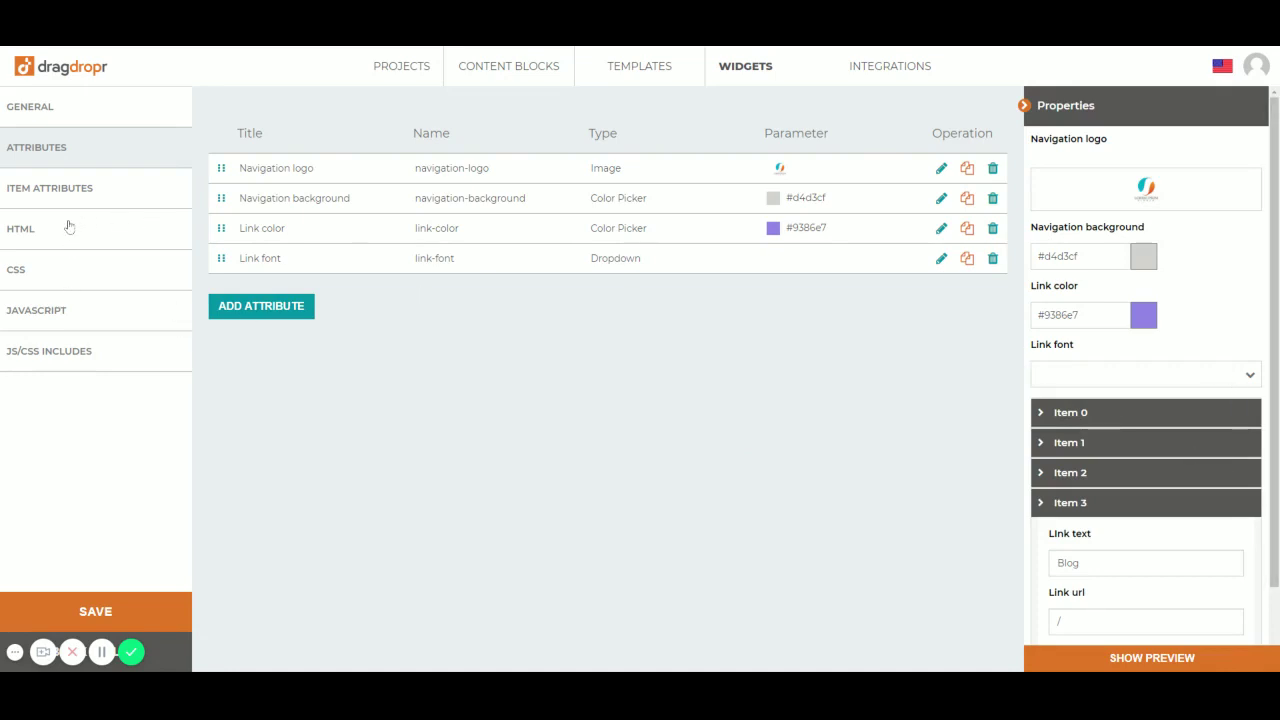
Add font-family: {{link-font}}; to the nav ul li a rule in the widget CSS.
left_click(39, 273)
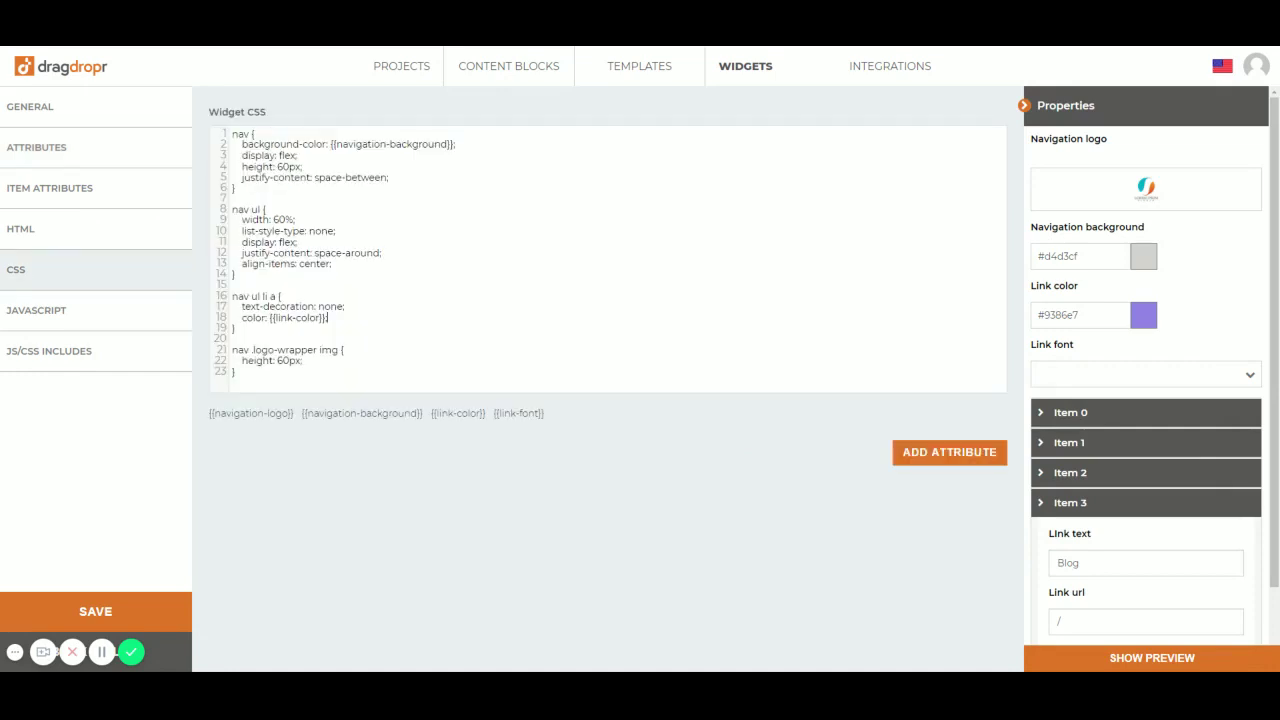
key("Return")
type("font-family:")
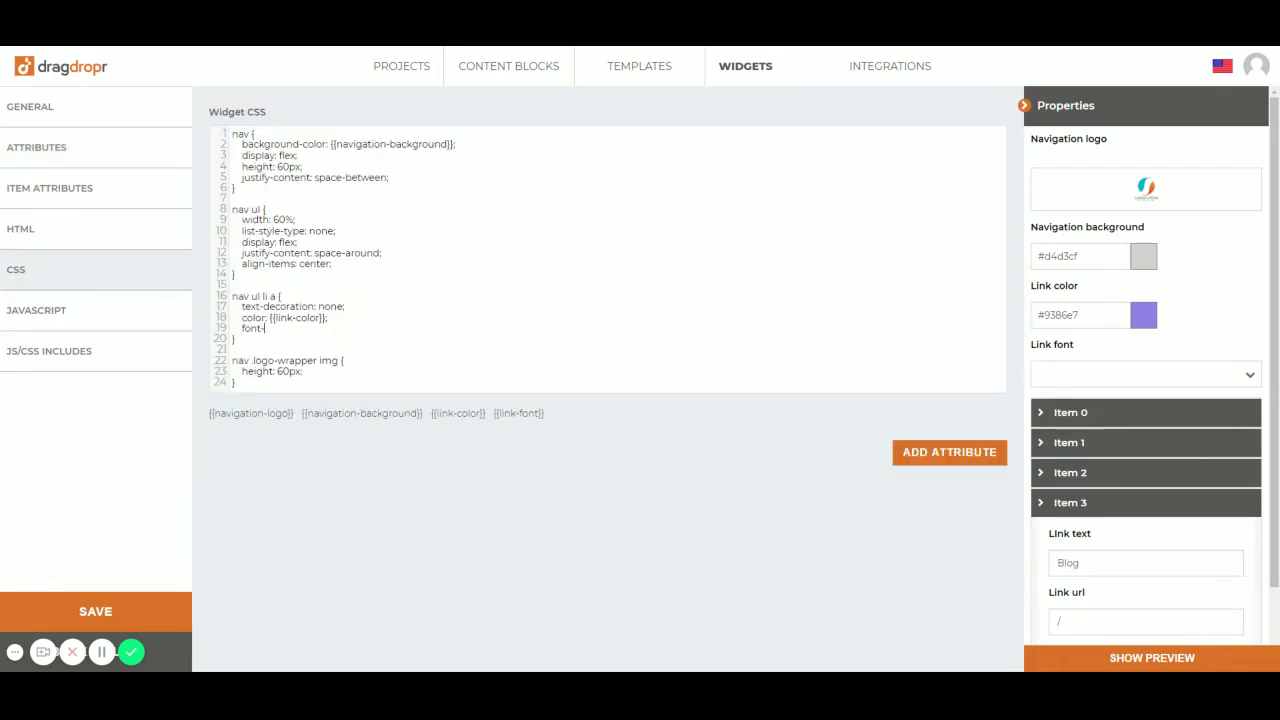
left_click(518, 413)
type(";")
Set the Link font property to Helvetica and preview the menu links.
left_click(1130, 378)
left_click(1080, 420)
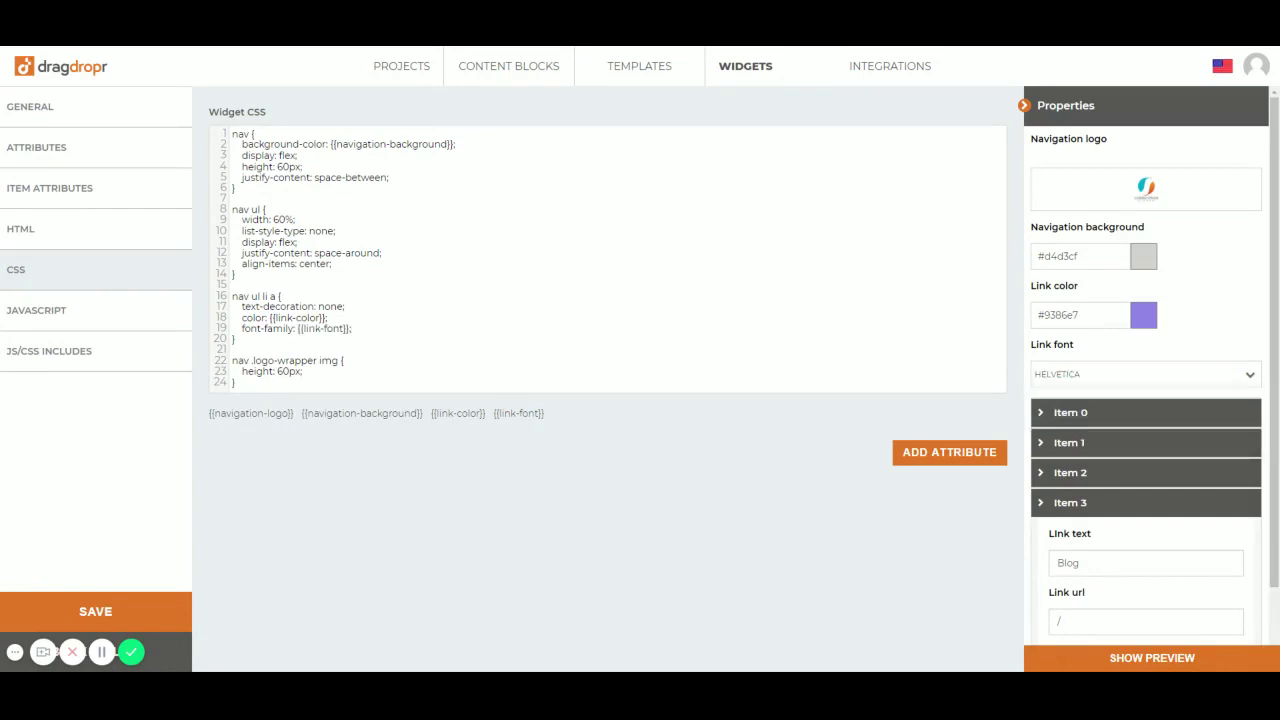
left_click(1125, 657)
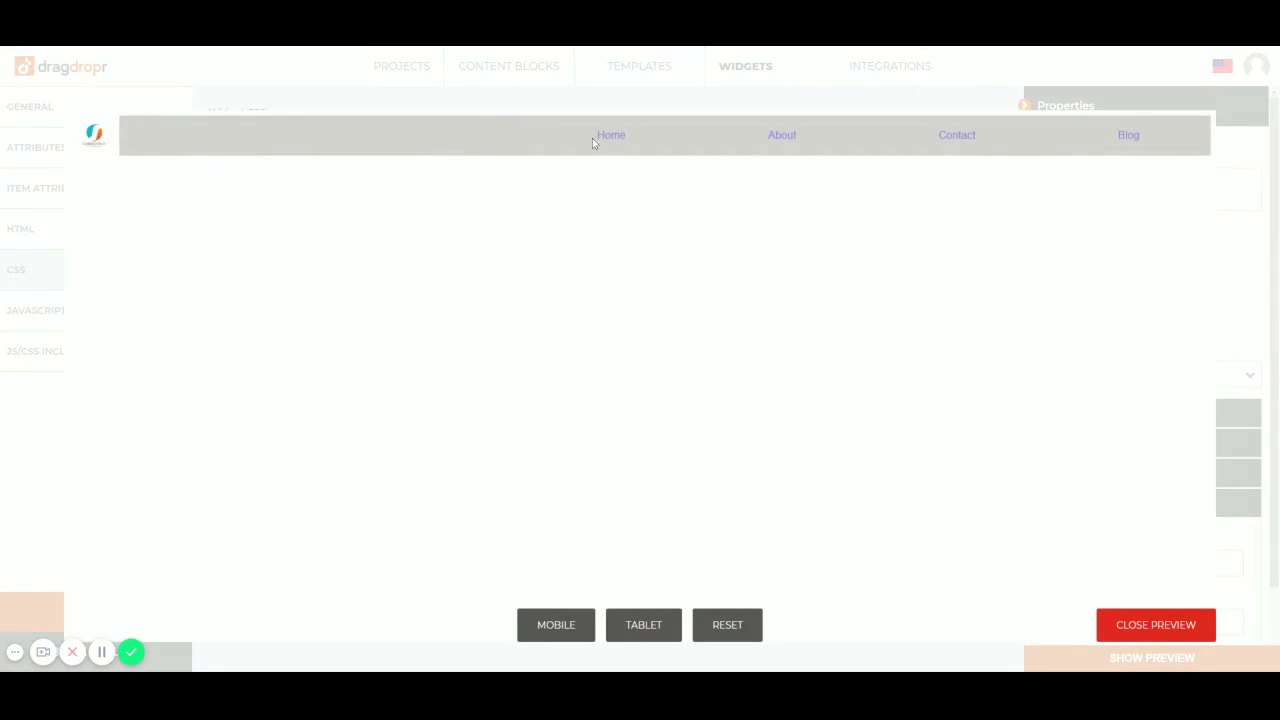
left_click(1140, 624)
Set the Link font property to Times New Roman and preview the menu links.
left_click(1118, 378)
left_click(1100, 437)
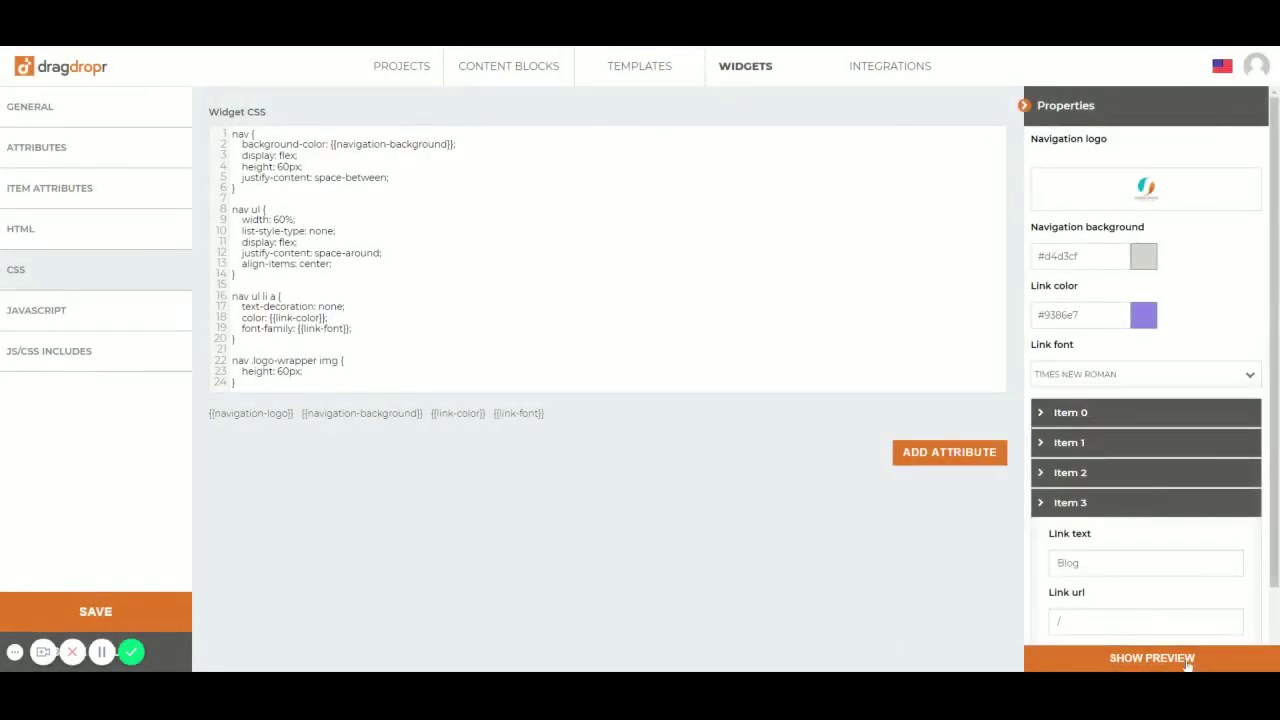
left_click(1188, 662)
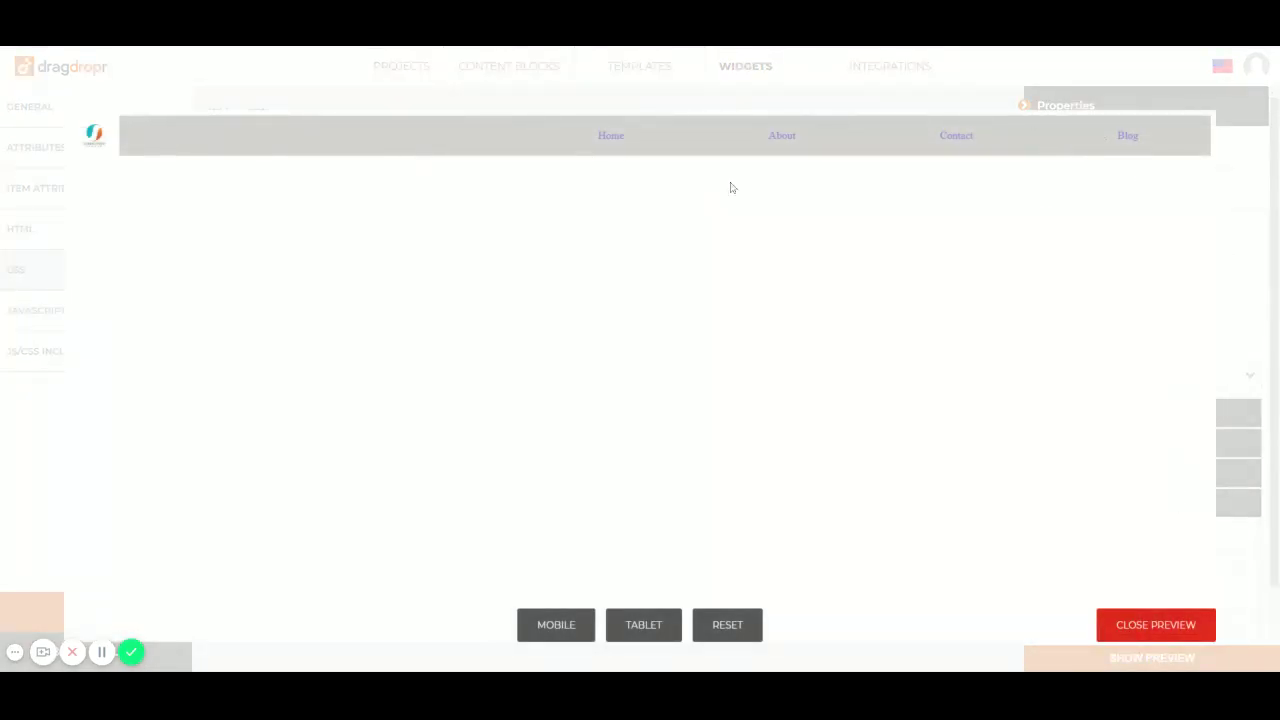
left_click(1145, 624)
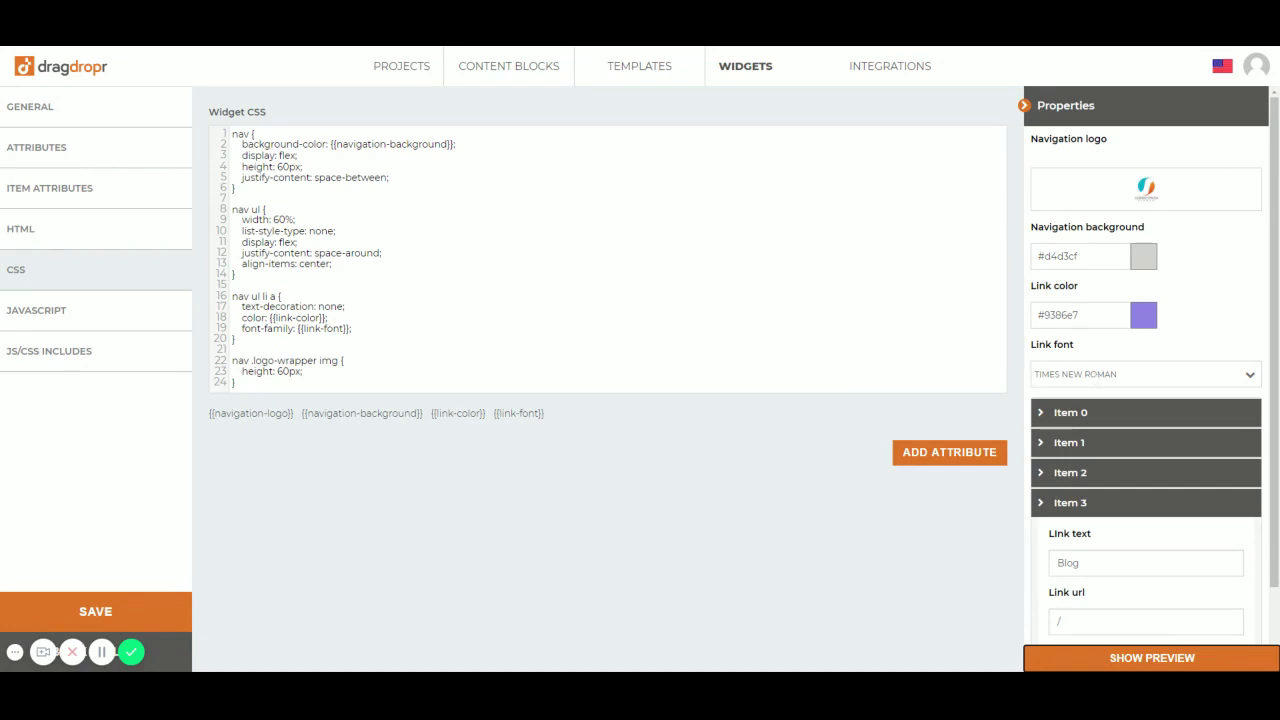
left_click_drag(242, 167, 303, 167)
left_click(303, 167)
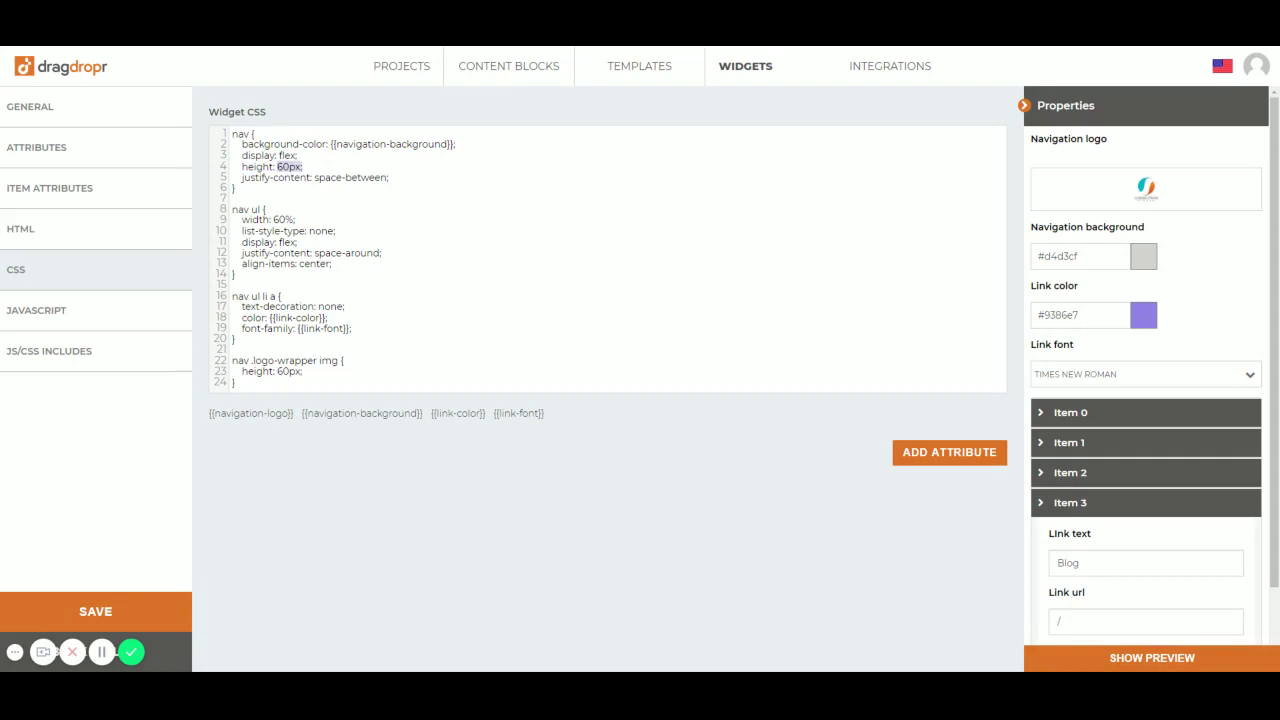
left_click(303, 167)
Add a Number widget attribute titled and named navigation-height with a default value of 80.
left_click(124, 150)
left_click(280, 306)
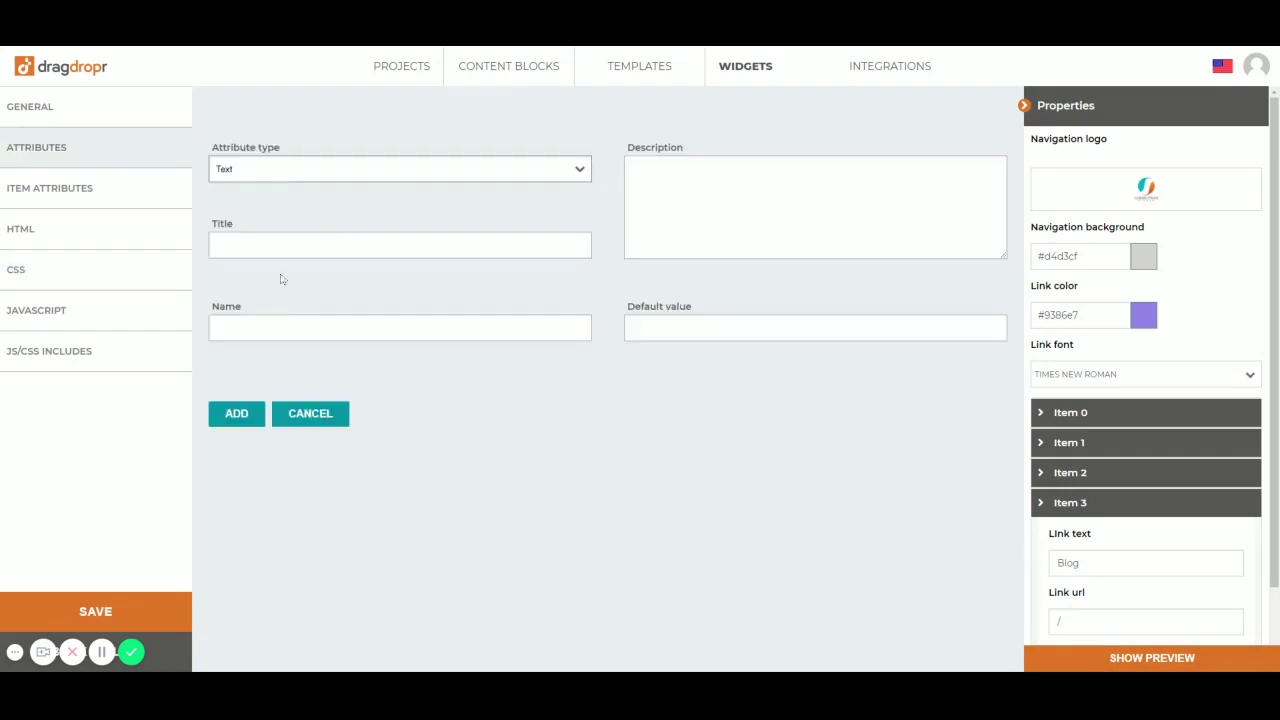
left_click(286, 170)
left_click(268, 200)
type("navigation-height")
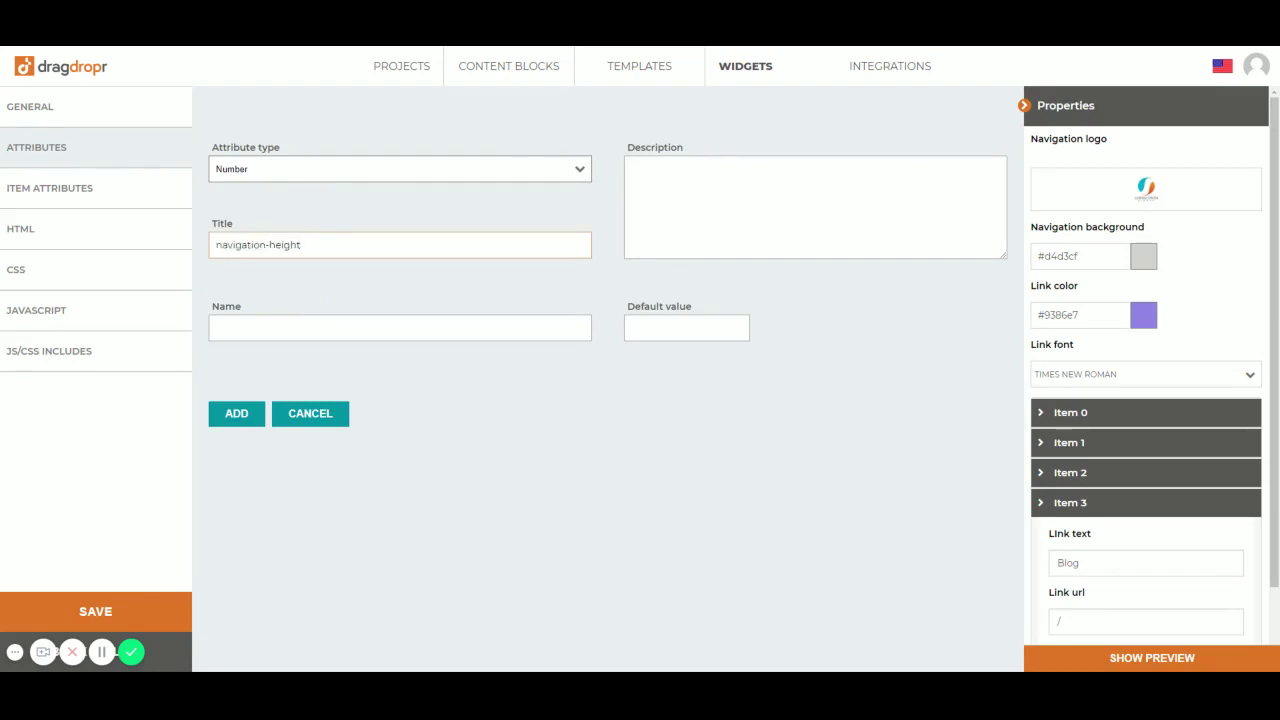
key("Tab")
type("80")
left_click(236, 413)
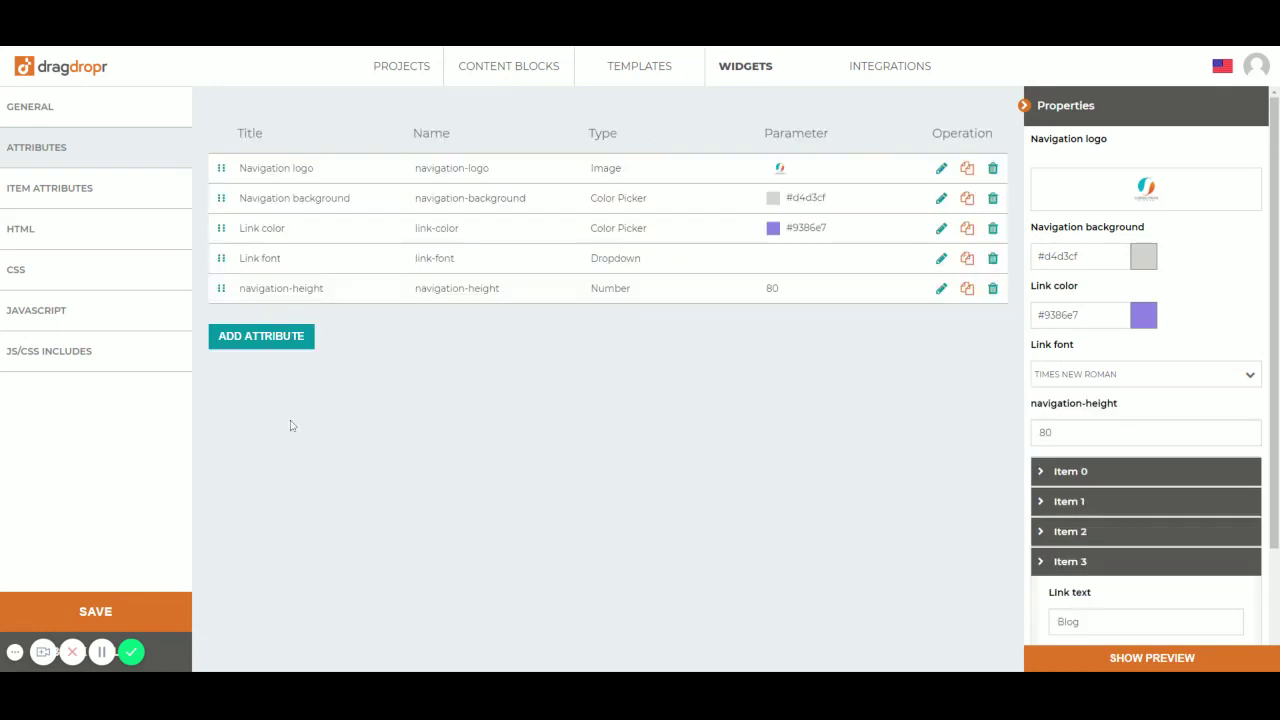
Replace the number in the nav rule's height declaration with {{navigation-height}} and preview the widget.
left_click(52, 268)
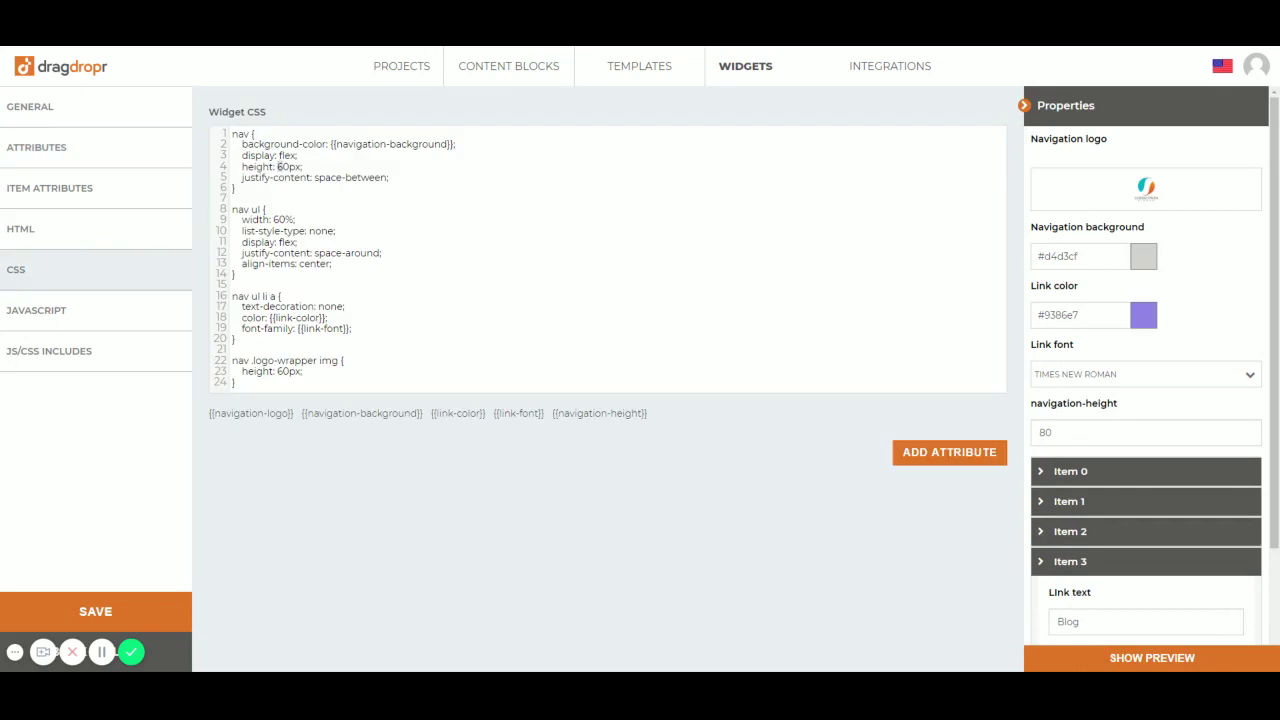
left_click_drag(277, 166, 289, 166)
left_click(581, 412)
key("shift+Right")
key("shift+Right")
key("Right")
key("shift+Right")
key("shift+Right")
key("Right")
left_click(1146, 656)
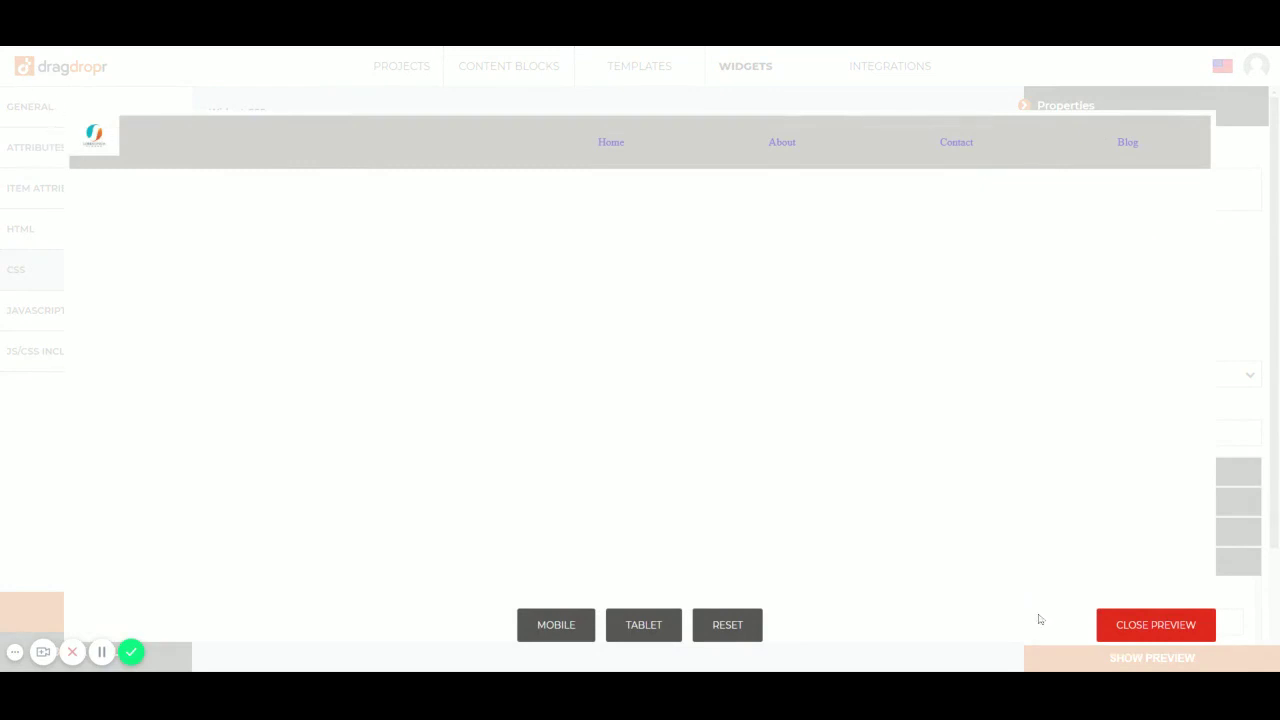
Replace the 60 in the nav .logo-wrapper img height declaration with {{navigation-height}} and preview the widget.
left_click(1110, 634)
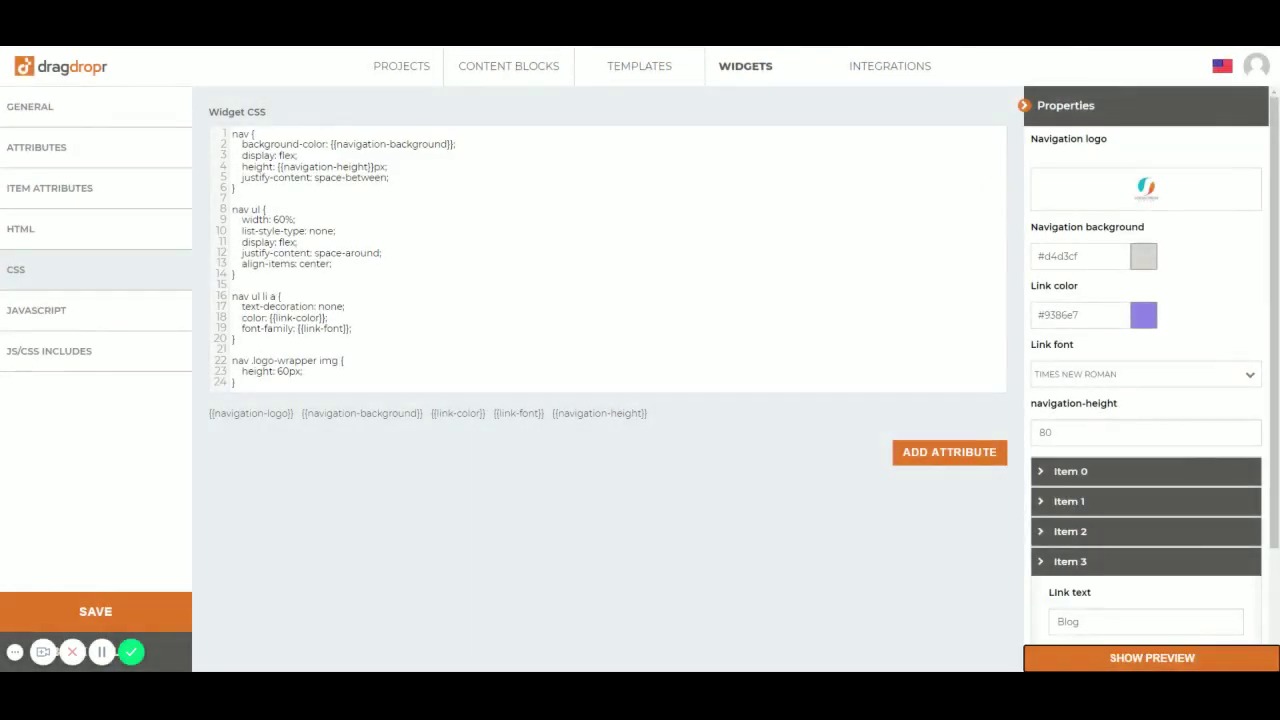
left_click_drag(277, 371, 289, 371)
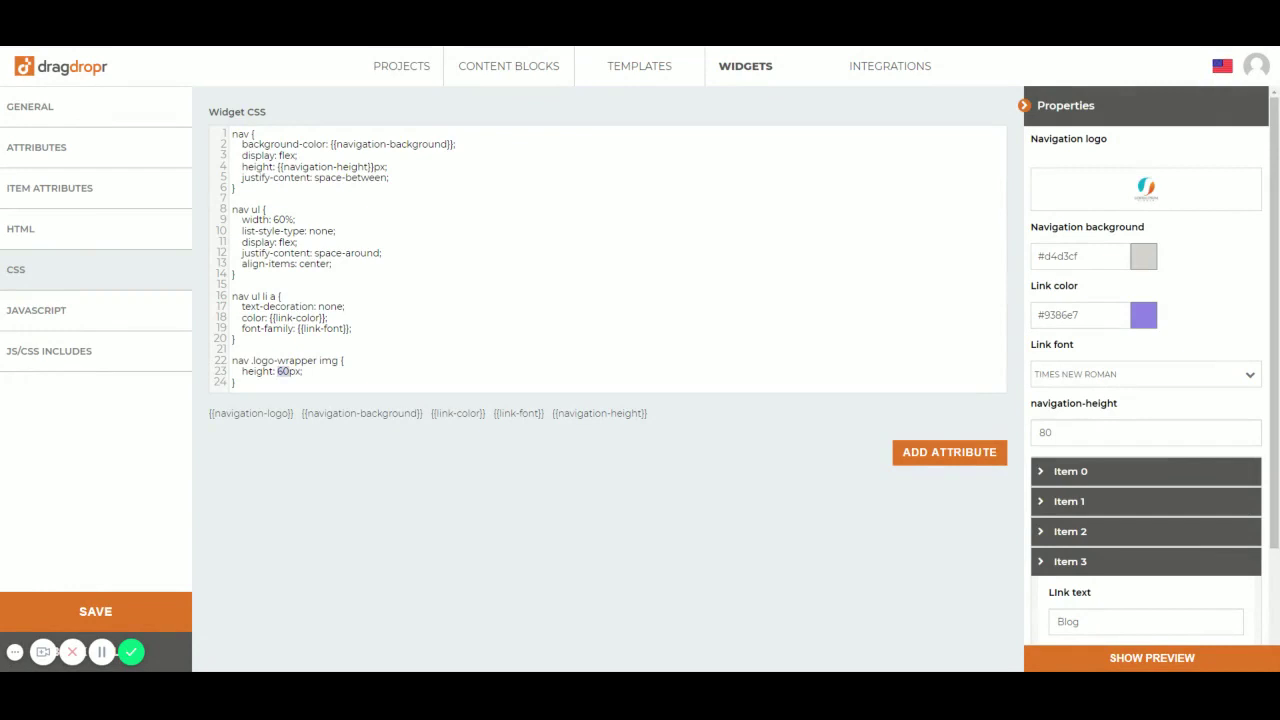
left_click(303, 371)
left_click_drag(277, 371, 290, 371)
left_click(302, 371)
key("BackSpace")
left_click(604, 415)
left_click(1196, 656)
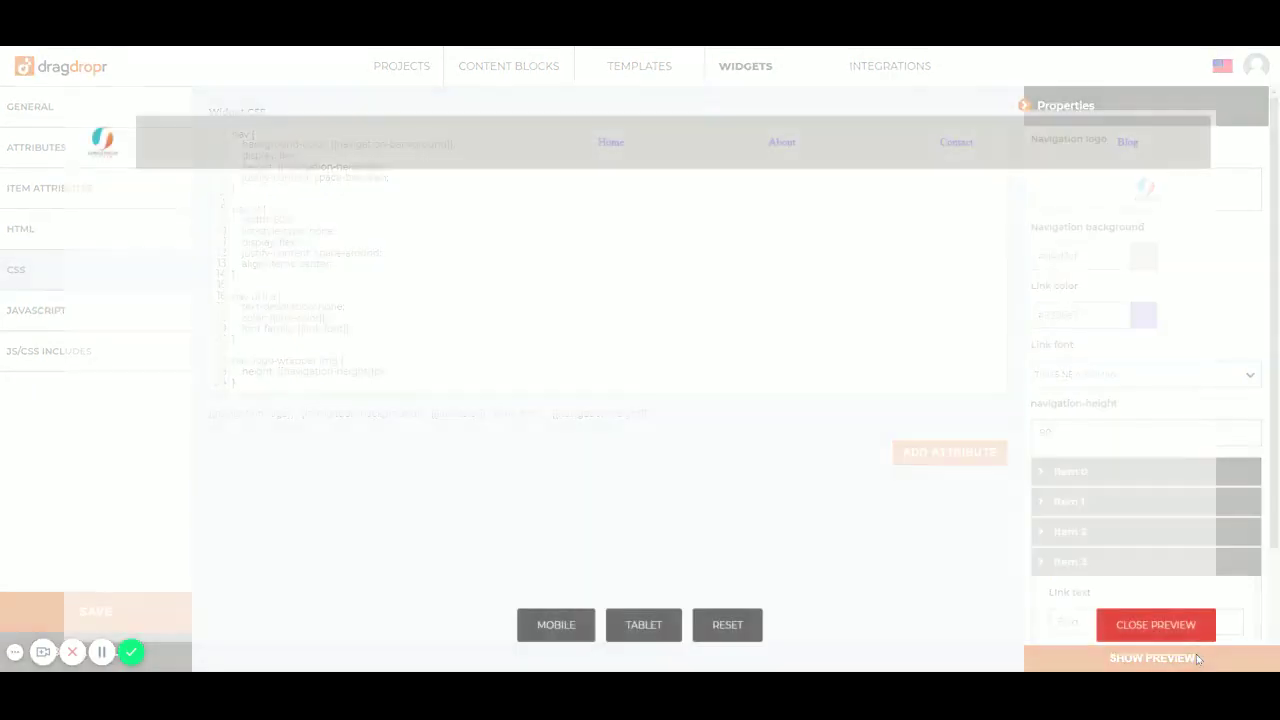
left_click(1140, 624)
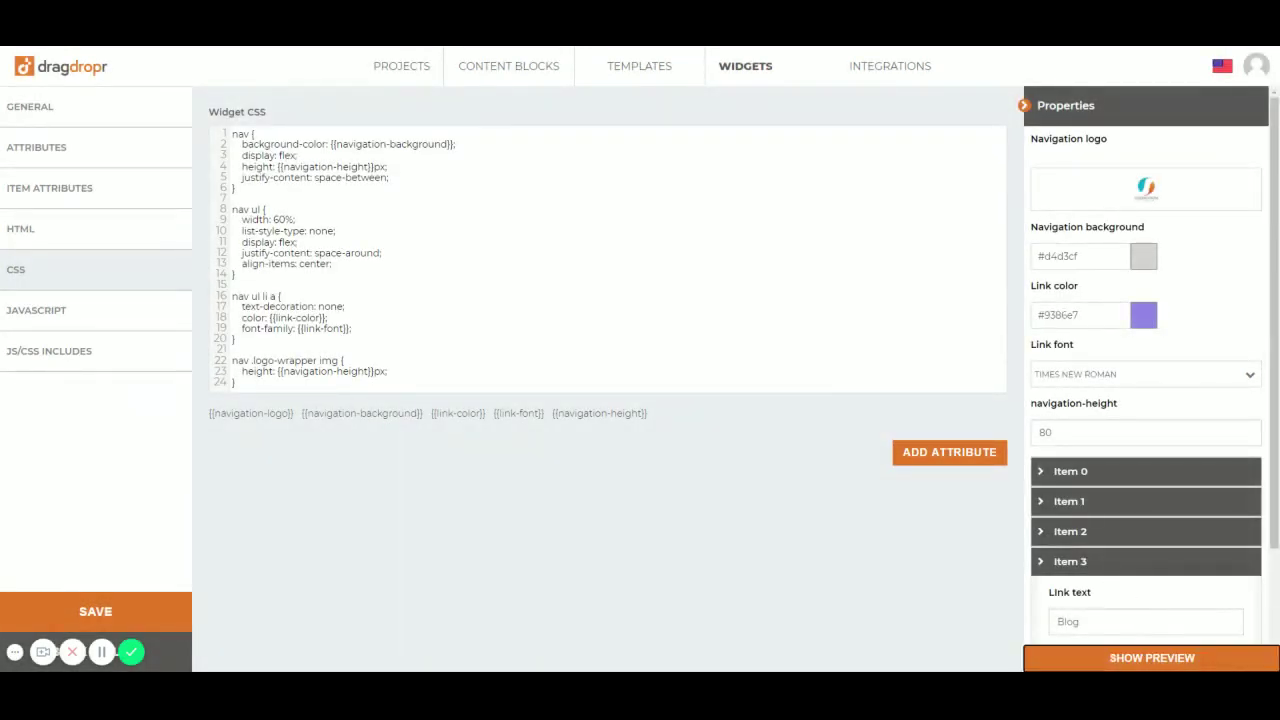
Add a div with class "hamburger-icon" at the start of the nav element in the Widget HTML.
left_click(90, 233)
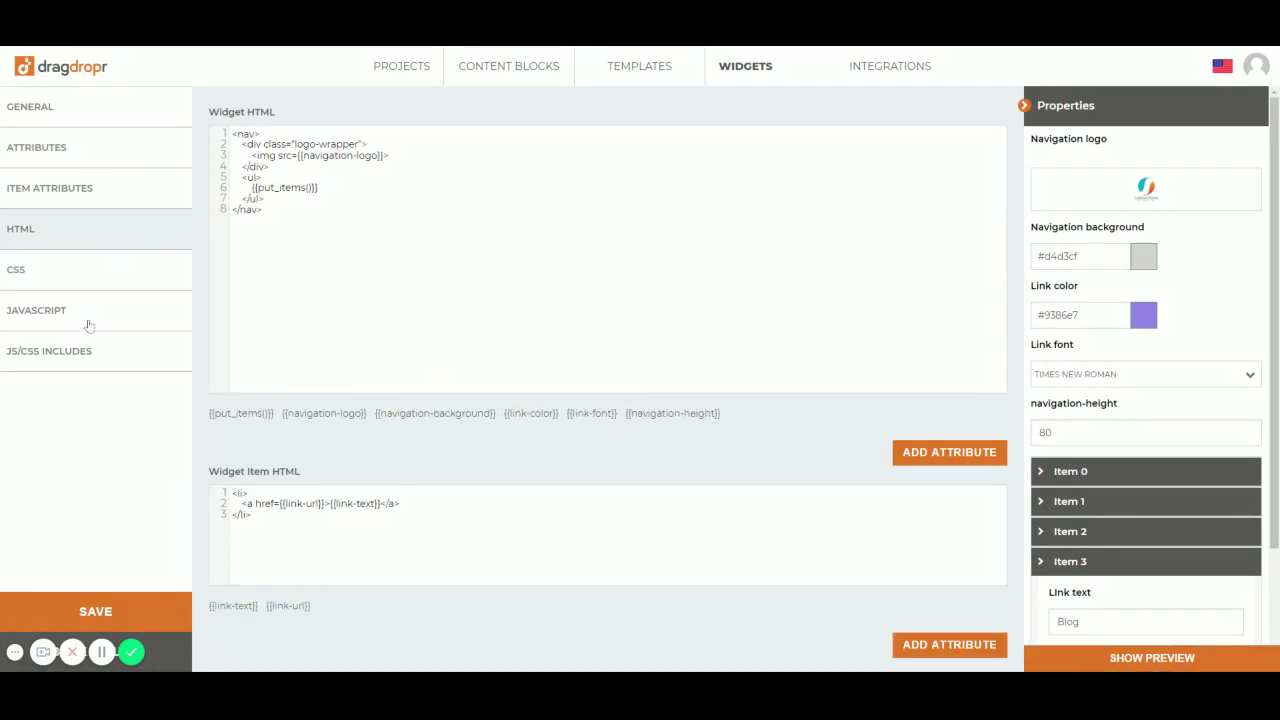
left_click(1100, 660)
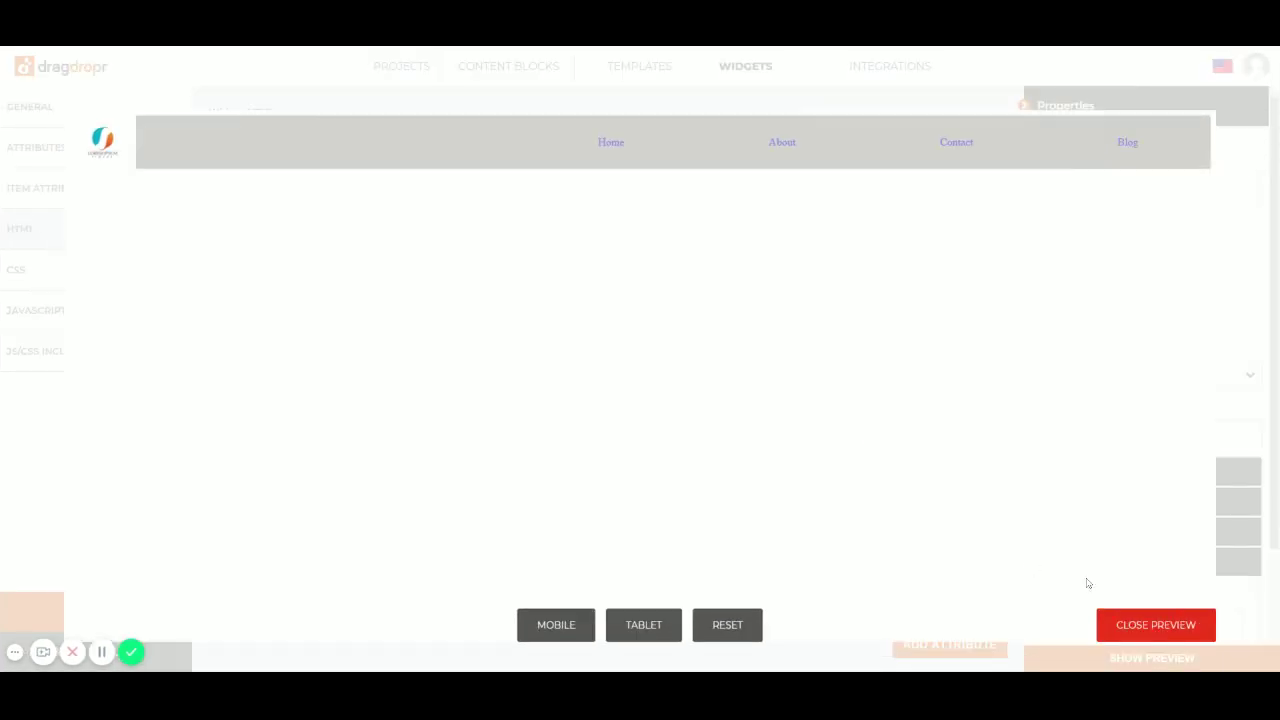
left_click(1010, 647)
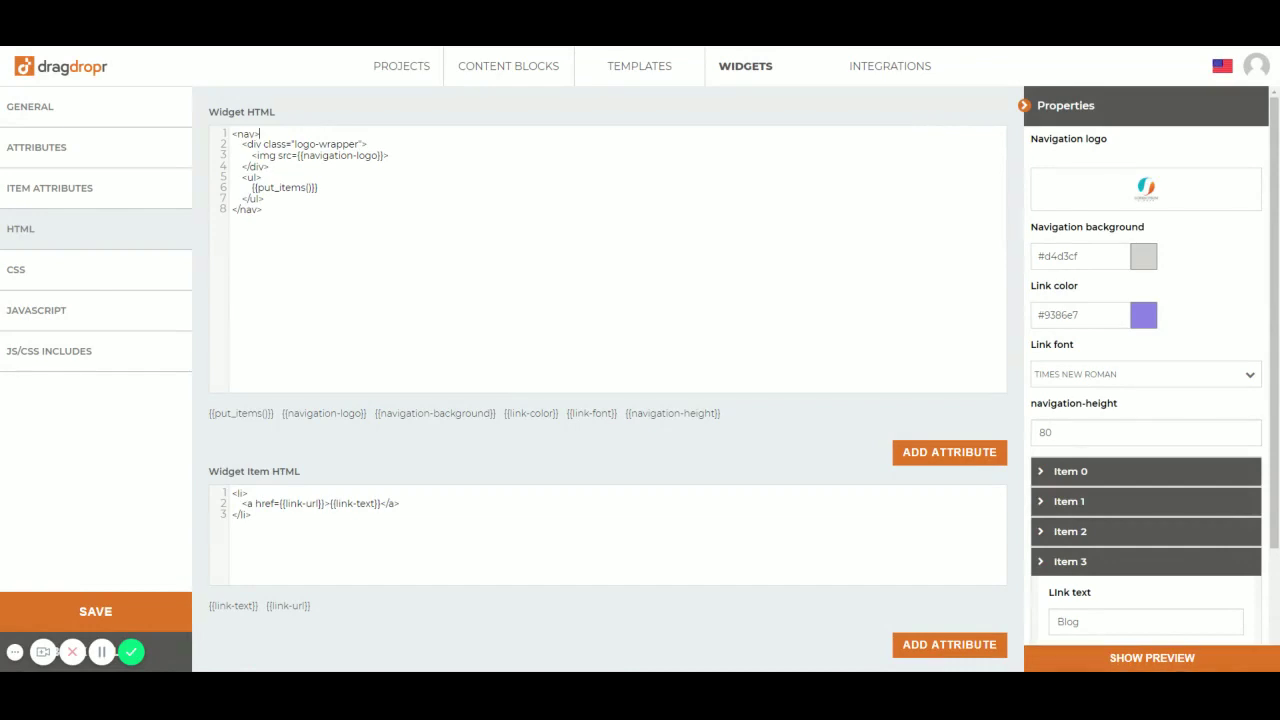
key("Return")
type("<div>")
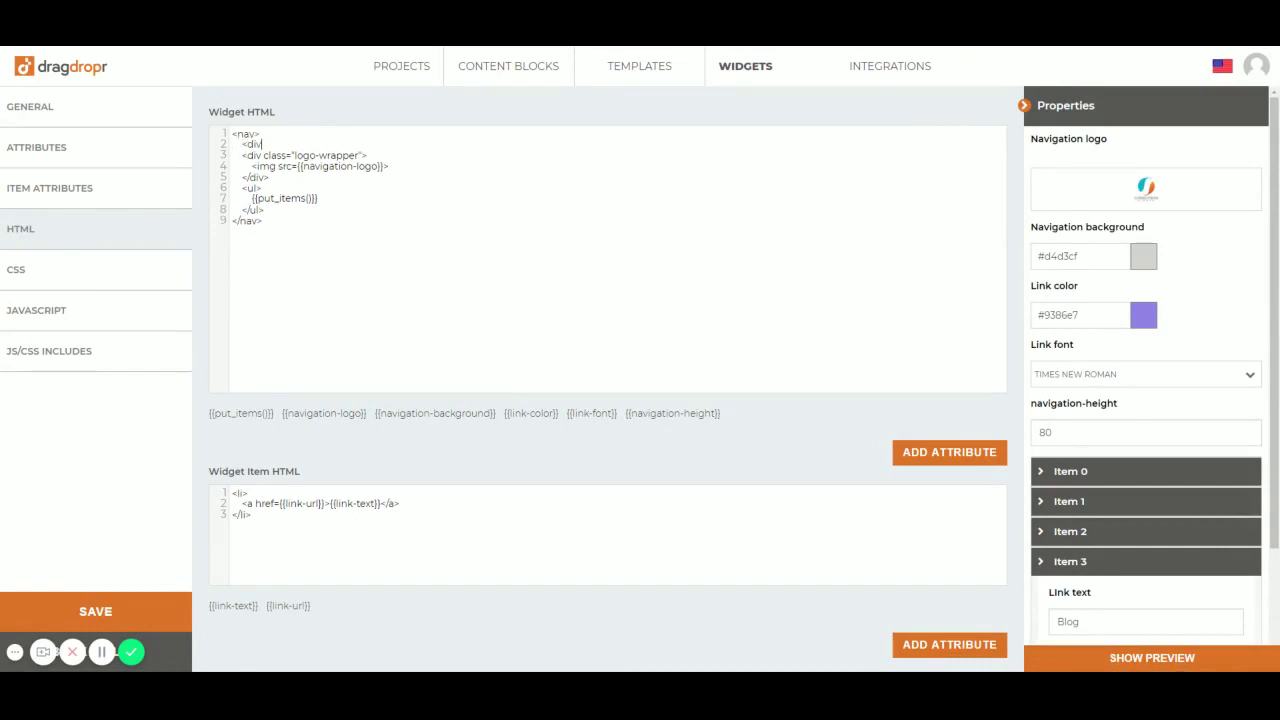
key("Return")
key("Return")
type("</div>")
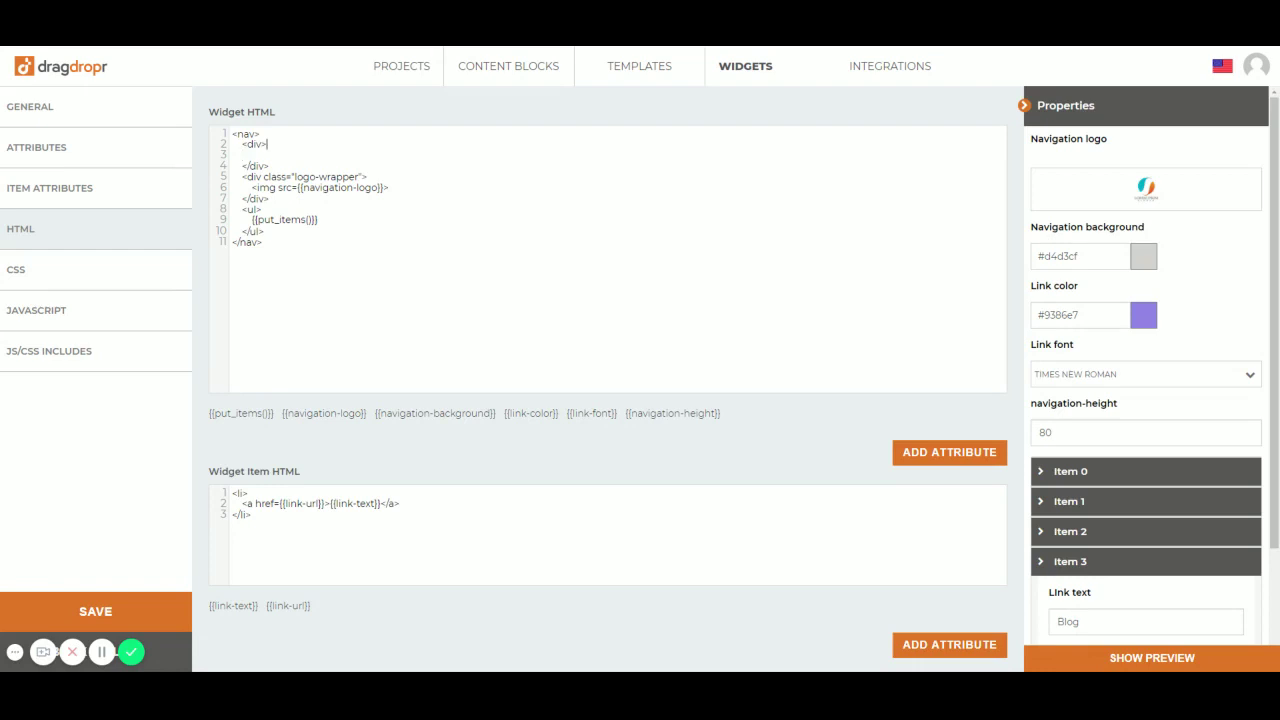
left_click(263, 144)
type("class=\"hamburger-icon")
Insert <i class="fa fa-bars"></i> inside the hamburger-icon div and preview the widget.
key("Tab")
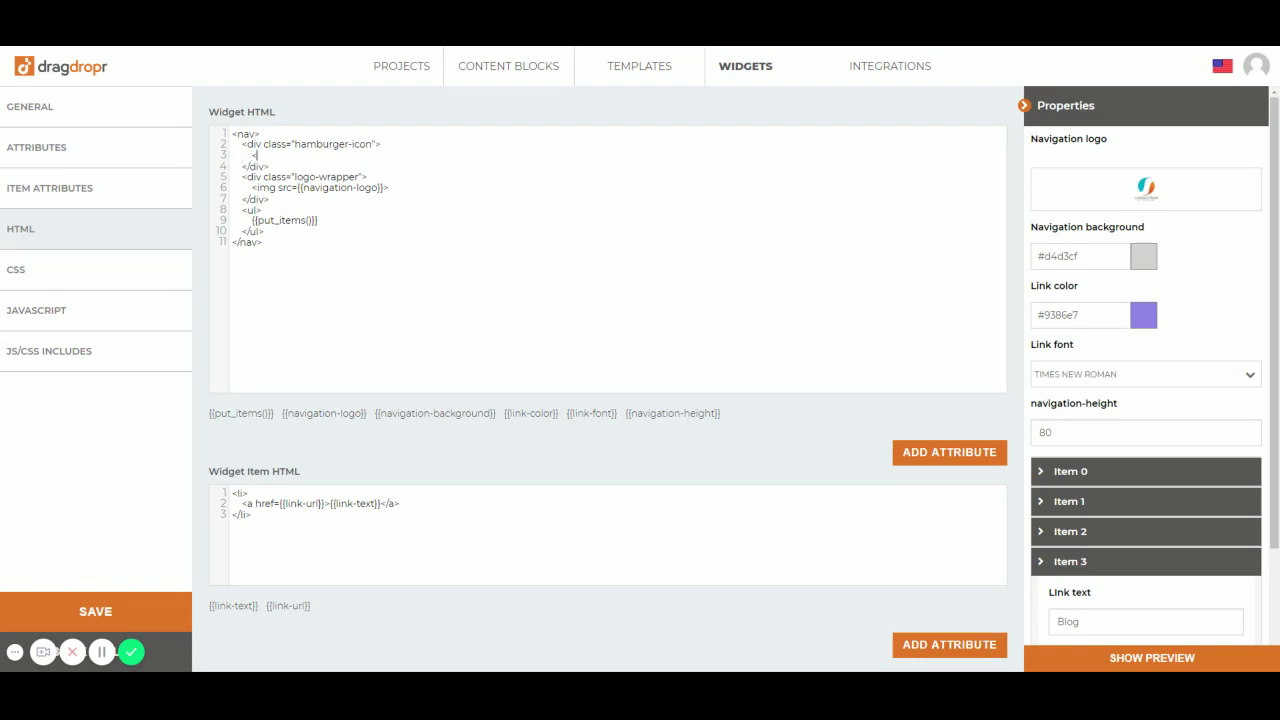
type("<i>")
type("</i>")
type(" class=\"")
left_click(294, 155)
type("fa fa-bars")
left_click(1086, 658)
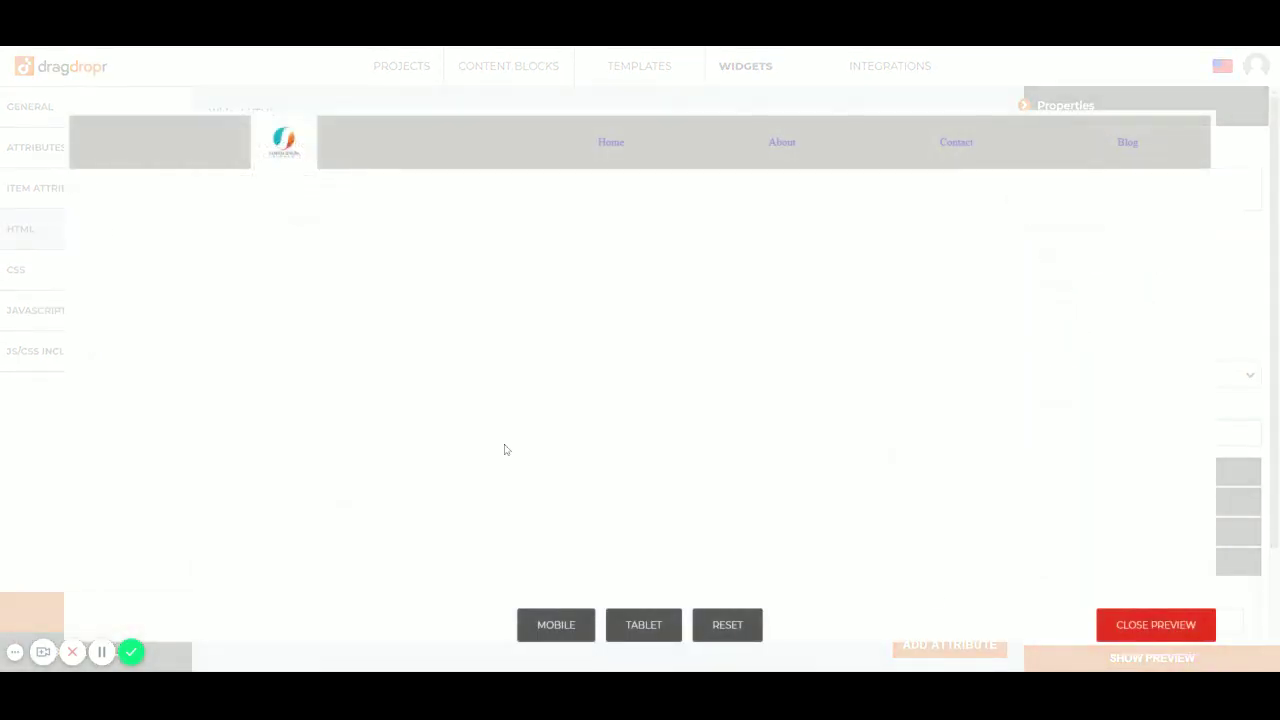
left_click(1156, 625)
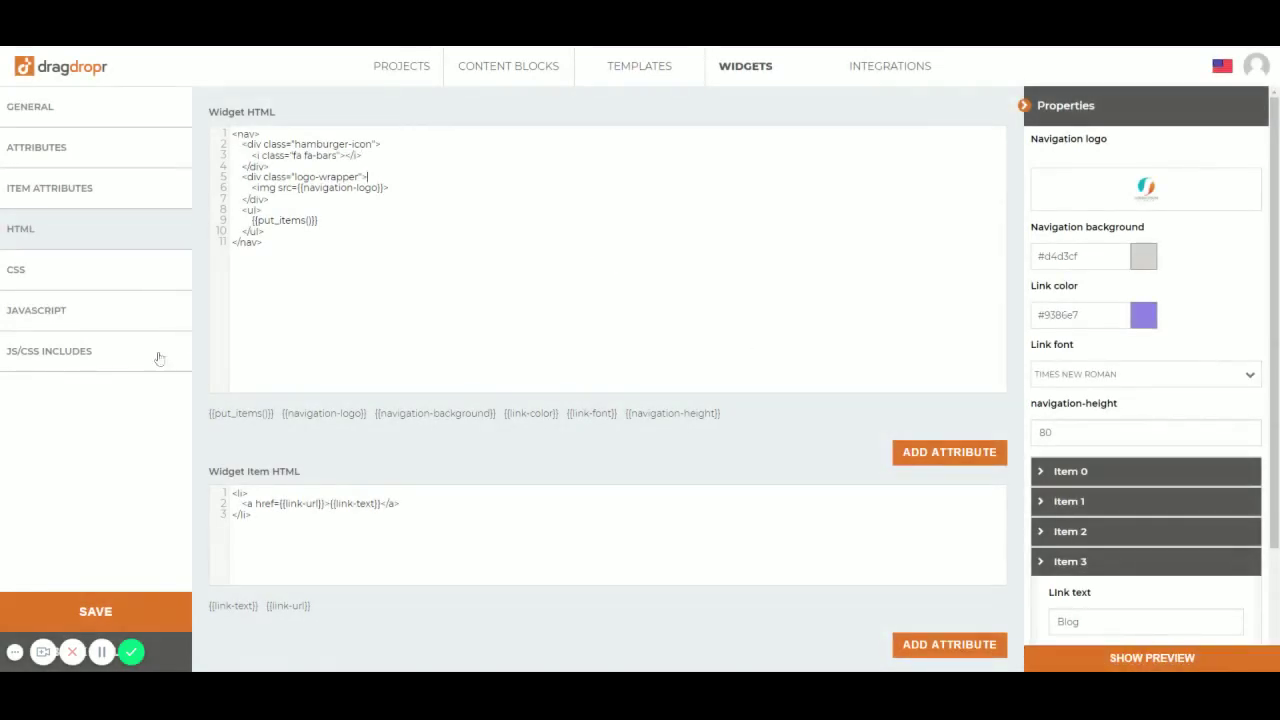
left_click(85, 355)
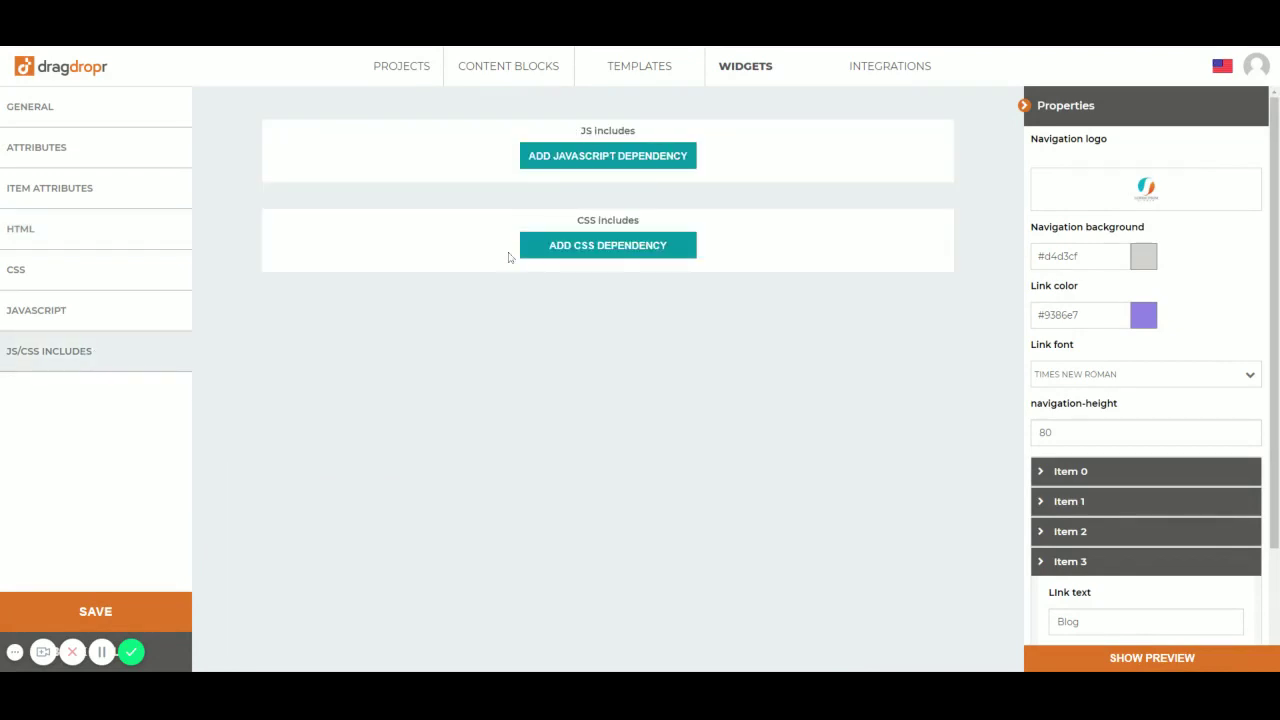
left_click(617, 250)
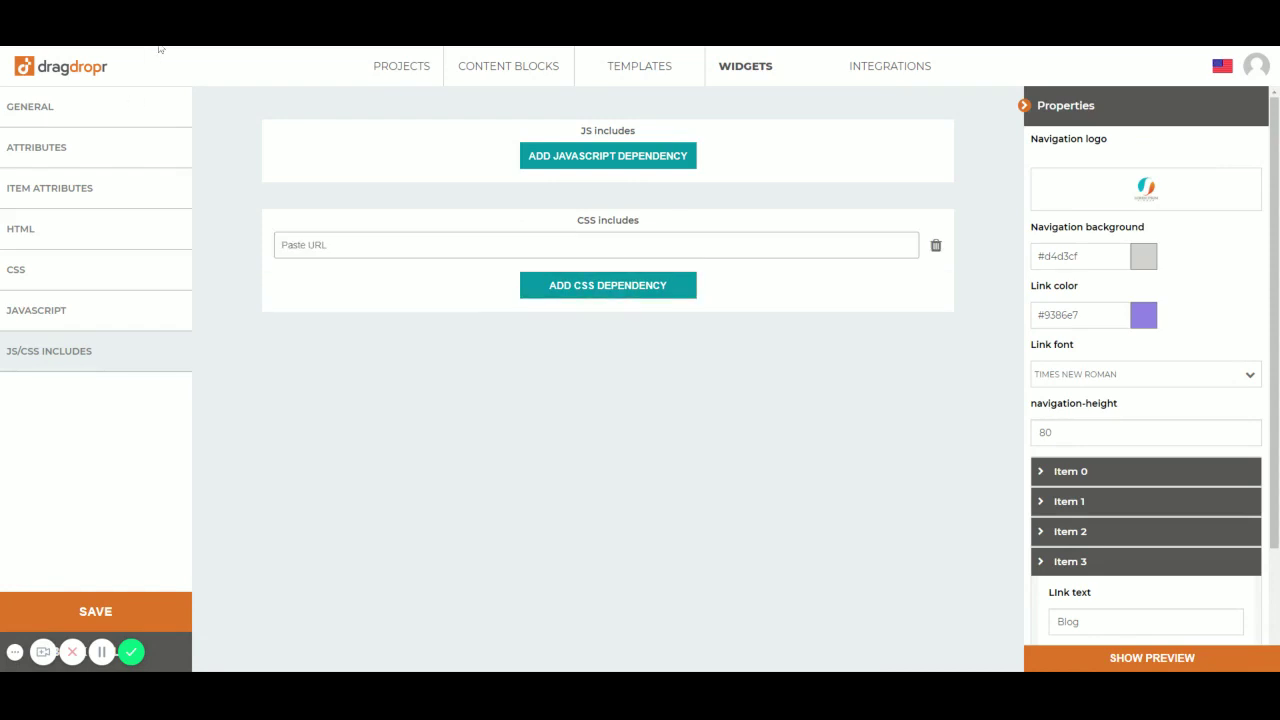
left_click(500, 250)
type("https://stackpath.bootstrapcdn.com/font-awesome/4.7.0/css/font-awesome.min.css")
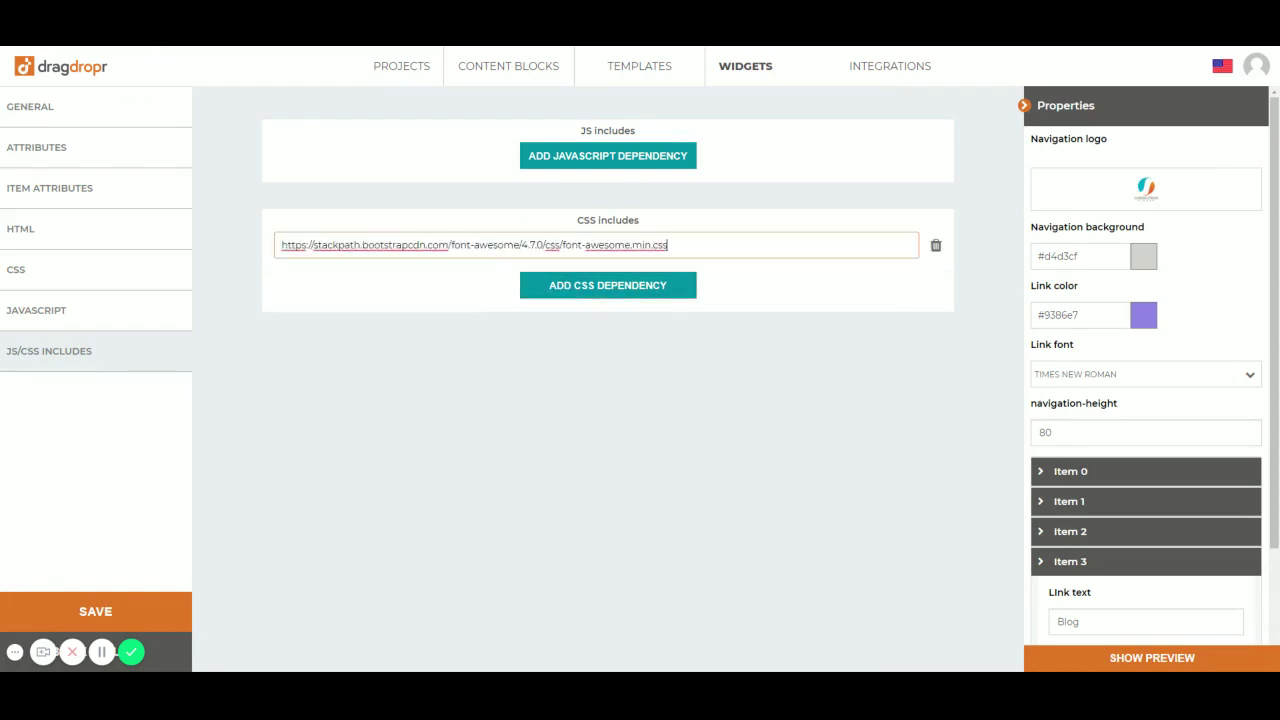
left_click(1095, 657)
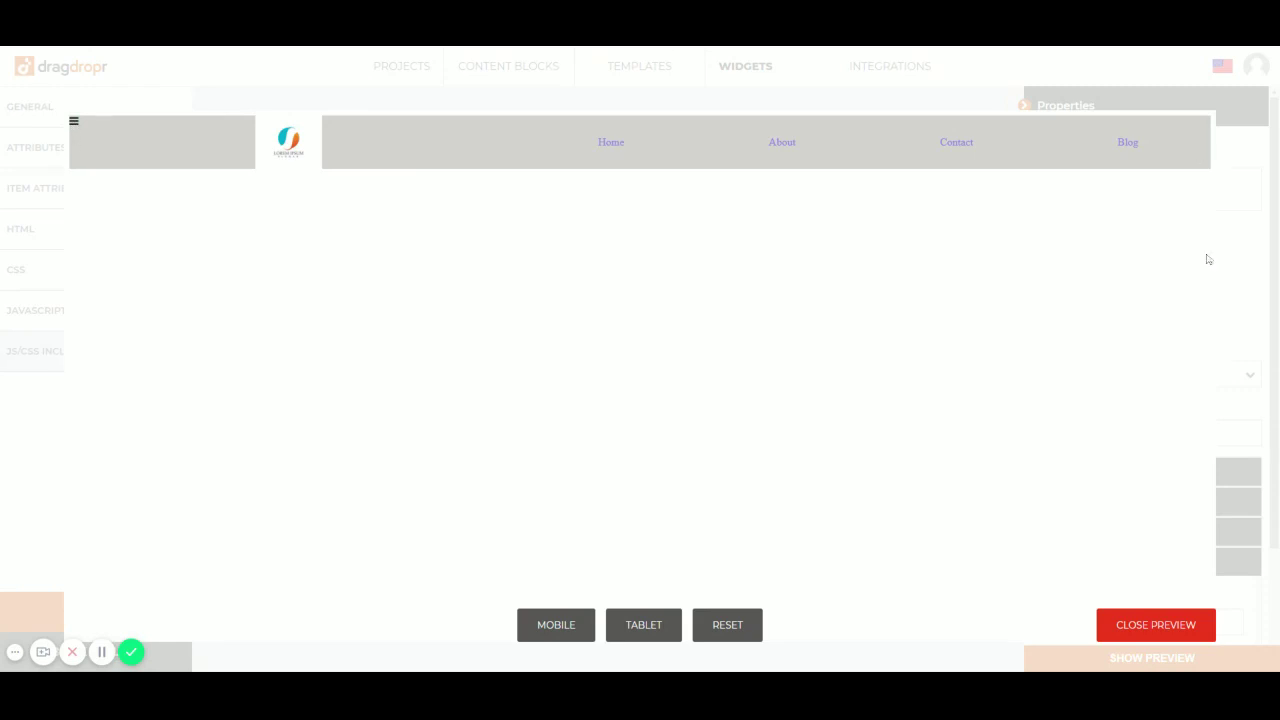
left_click(1171, 627)
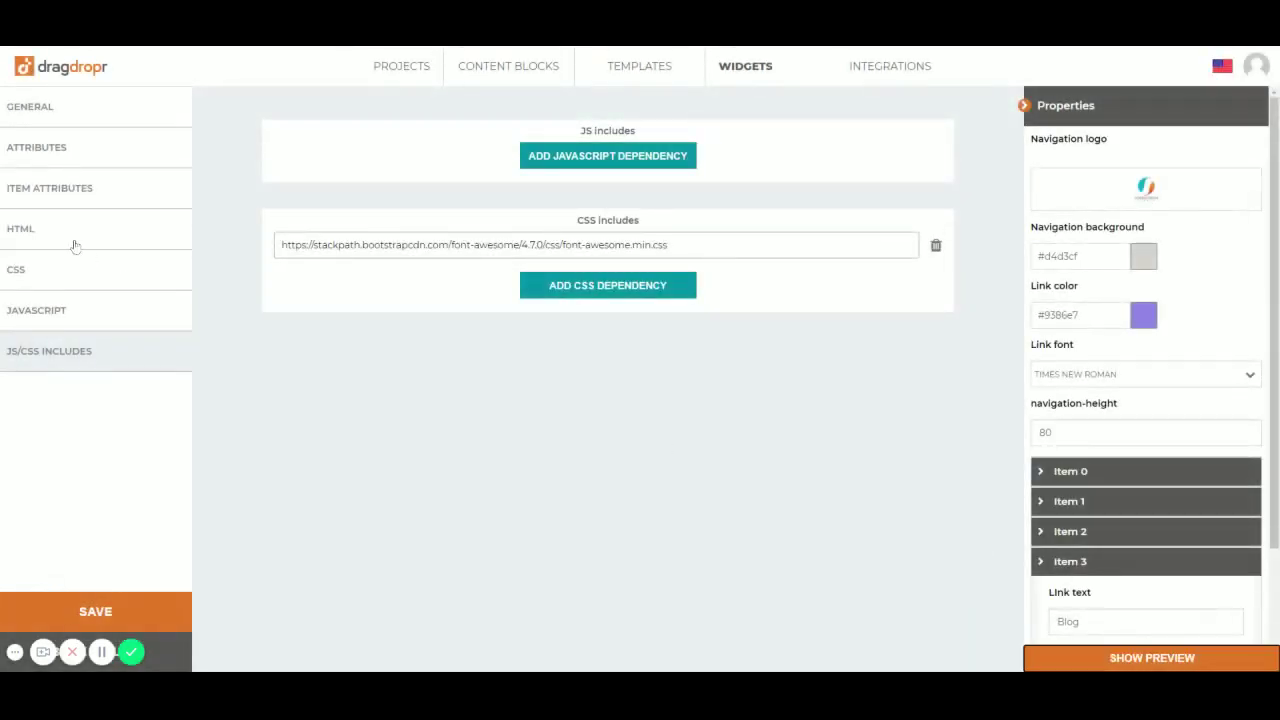
Add a nav .hamburger-icon rule with position: absolute below the nav rule in the widget CSS.
left_click(43, 279)
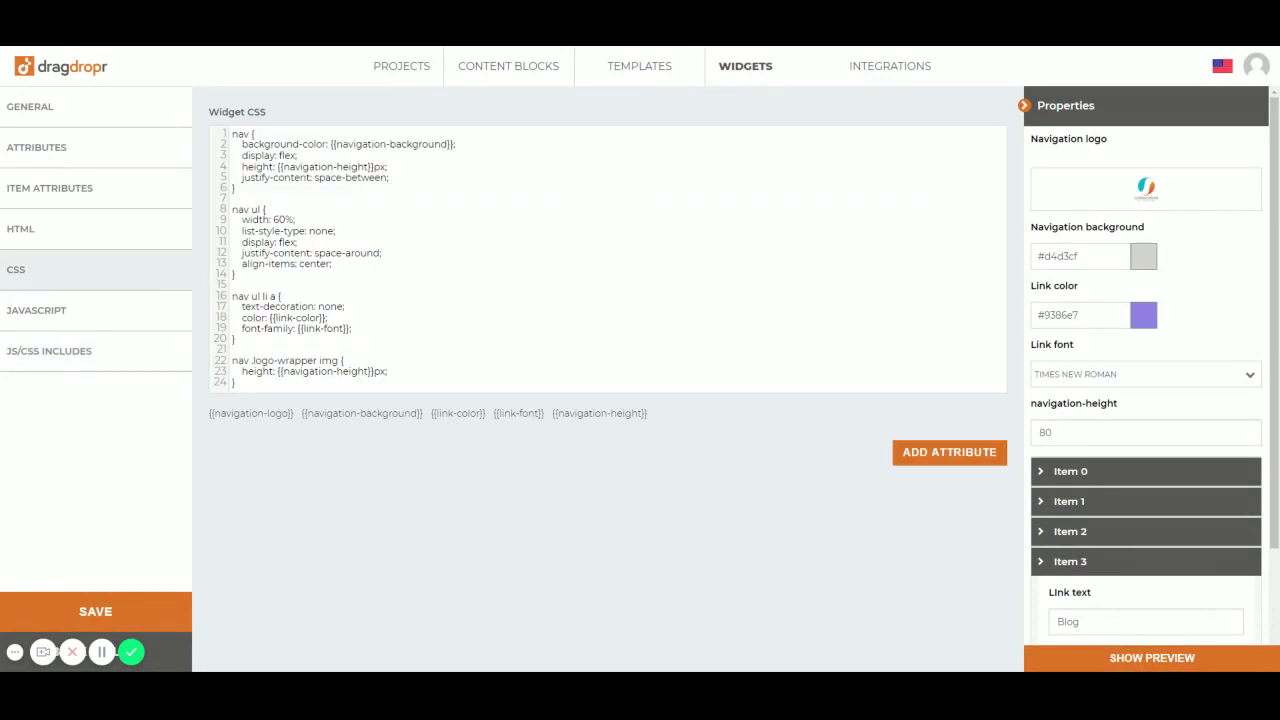
left_click(80, 236)
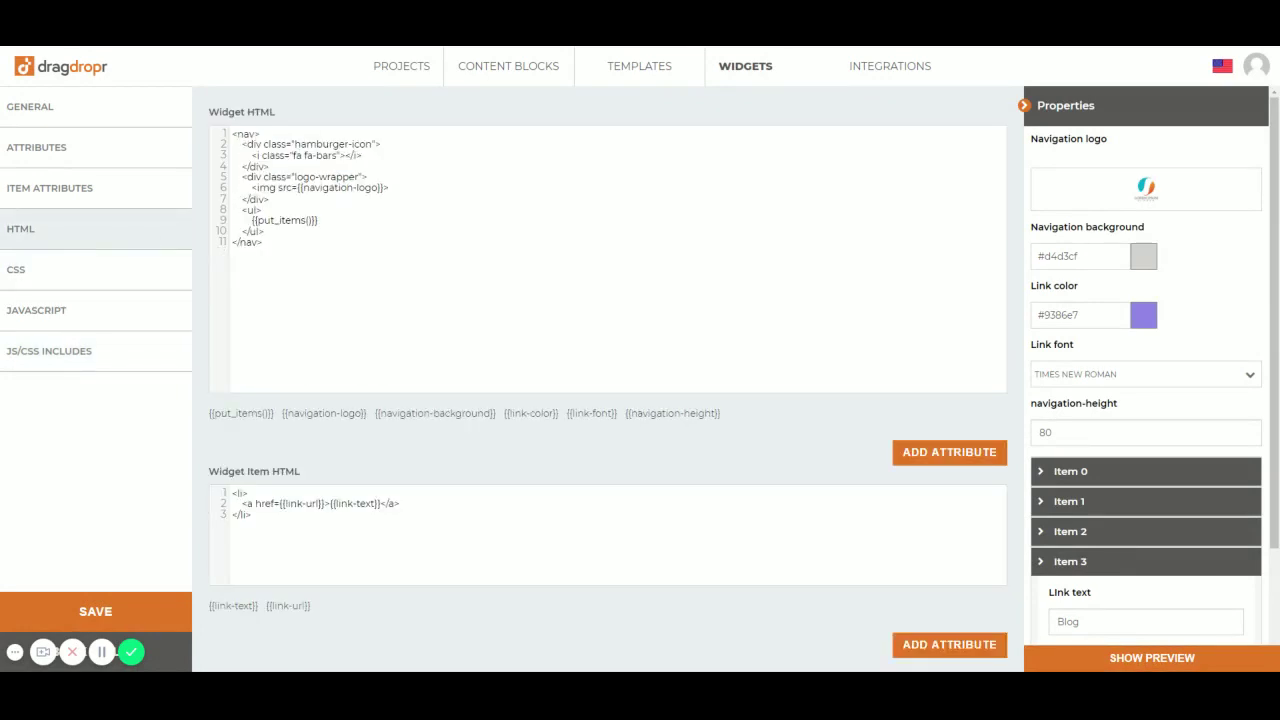
left_click_drag(294, 144, 372, 144)
key("ctrl+c")
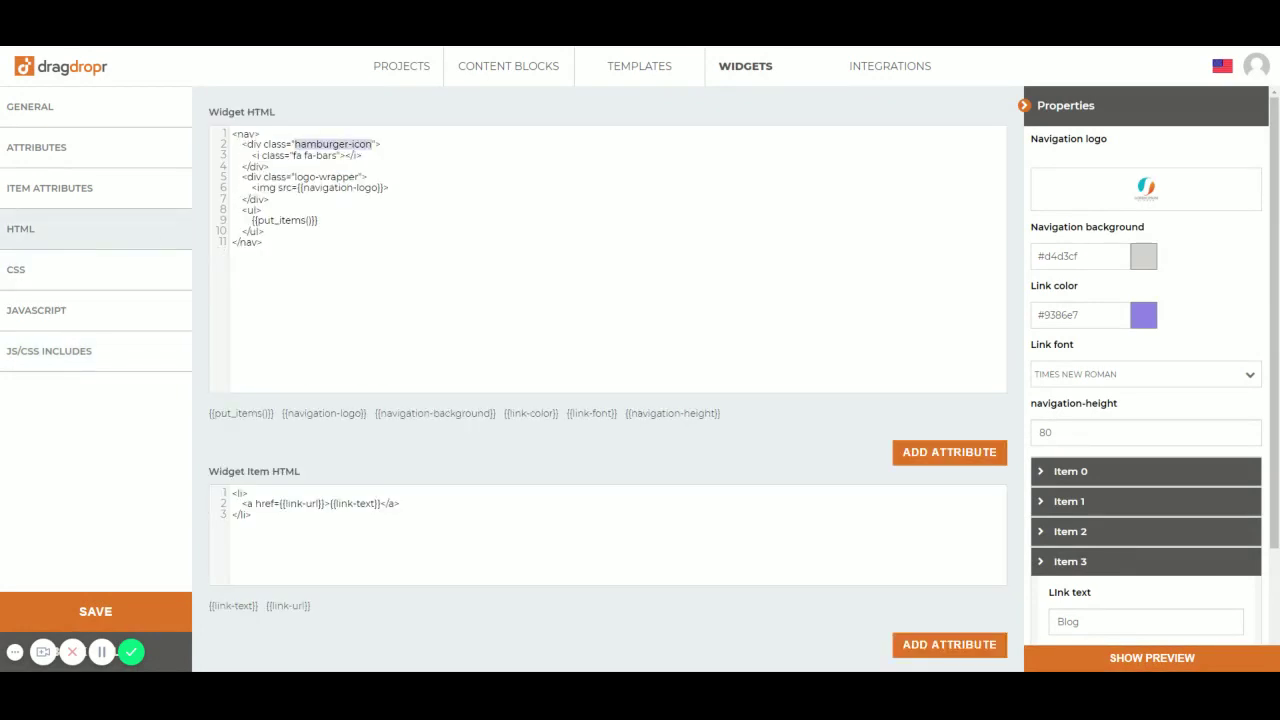
left_click(86, 271)
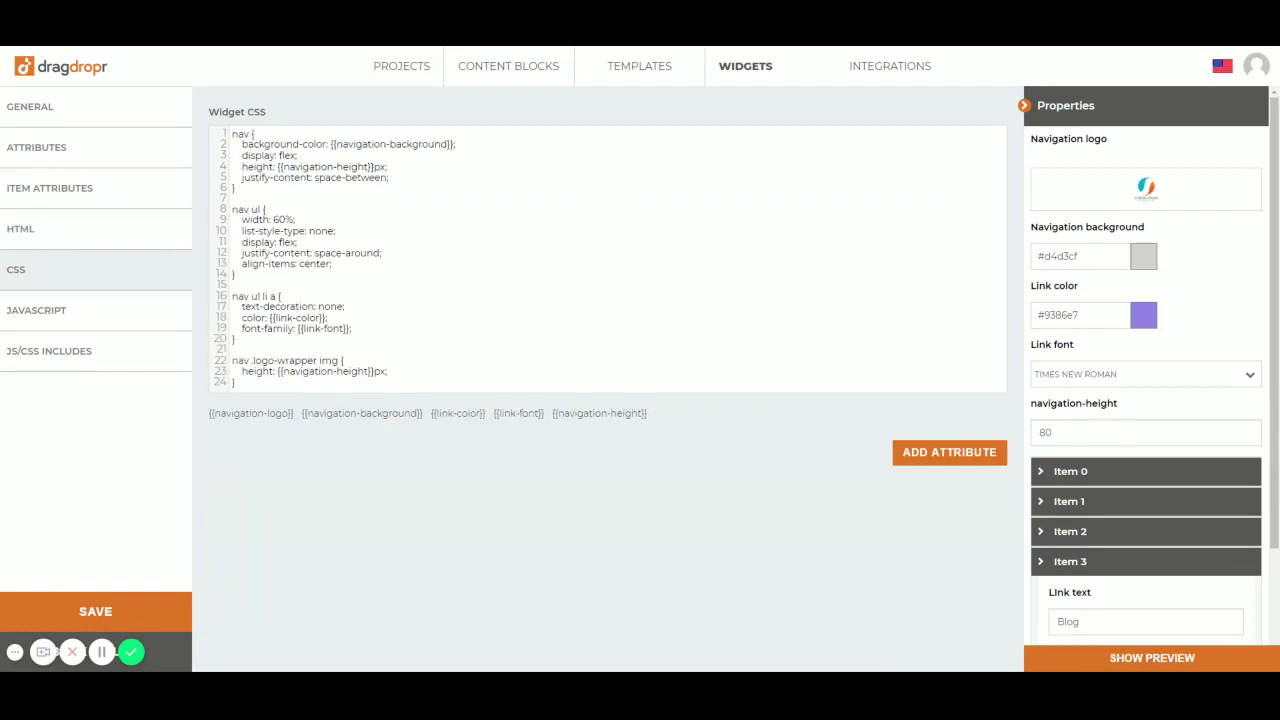
key("Return")
key("Return")
key("Up")
type("nav .")
key("ctrl+v")
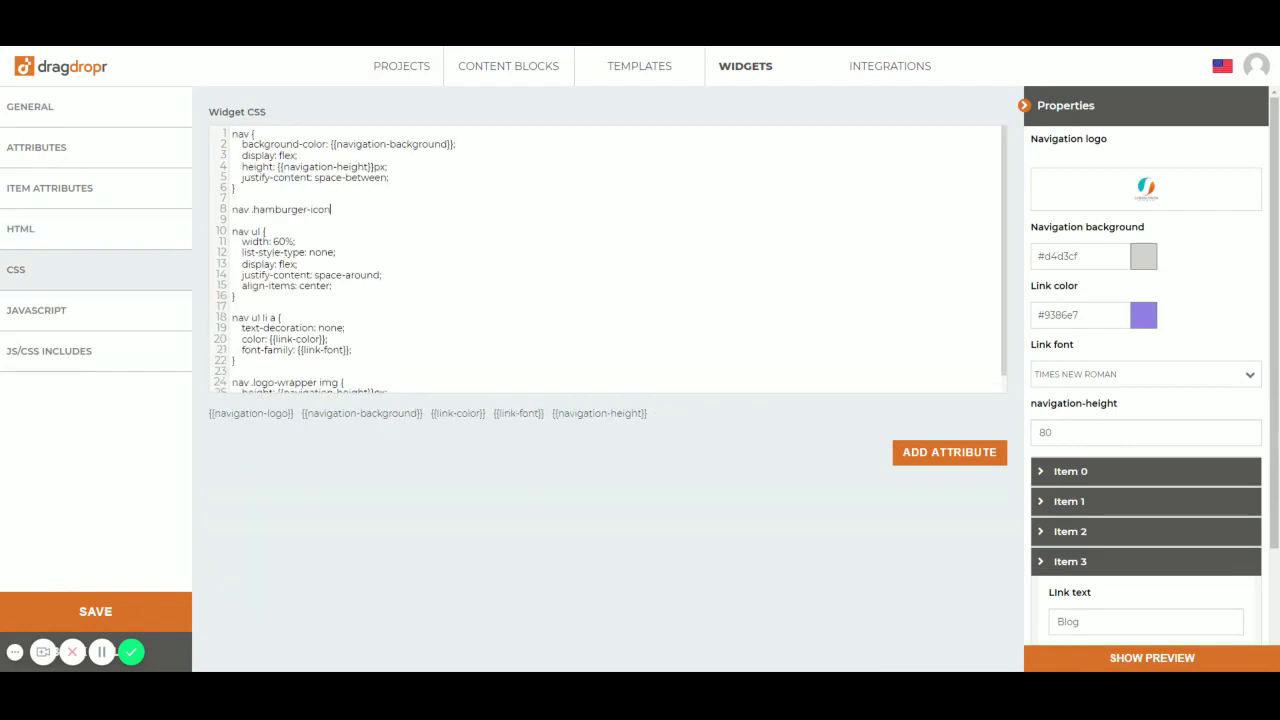
type("{")
key("Return")
key("Return")
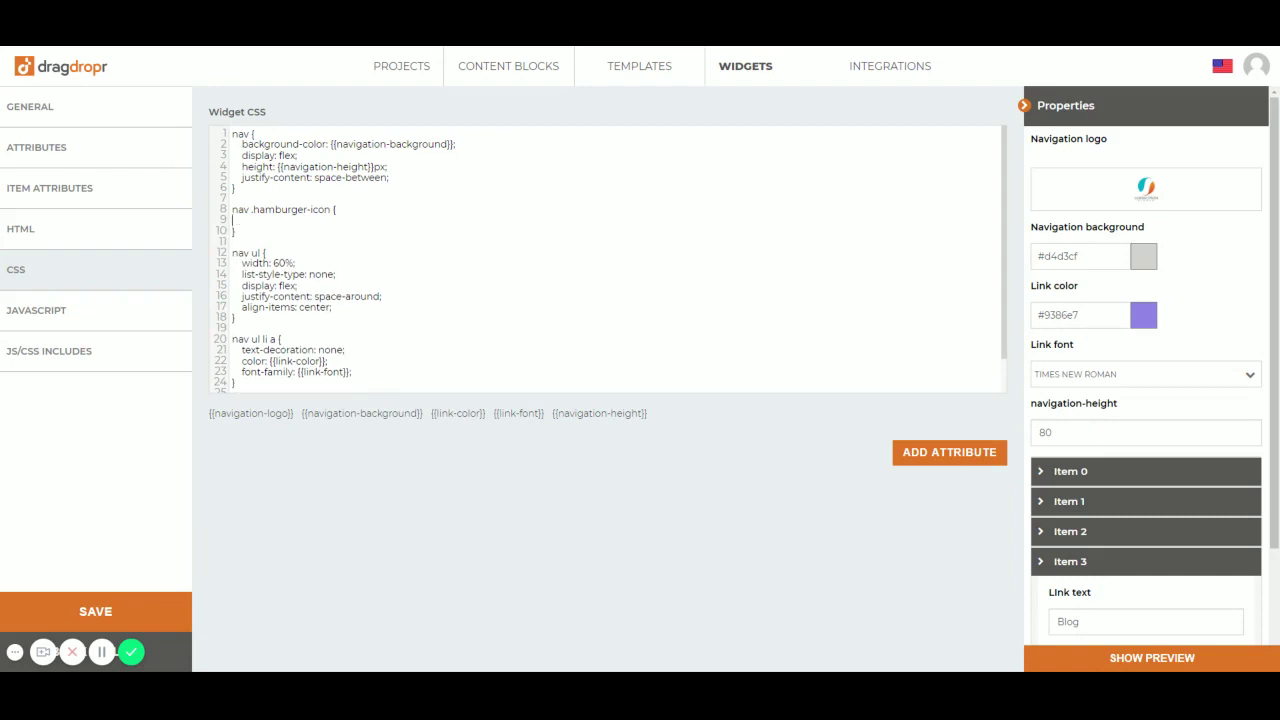
type("position: absolute;")
Add position: relative to the nav rule, and right: 25px and top: 25px to the nav .hamburger-icon rule.
key("Return")
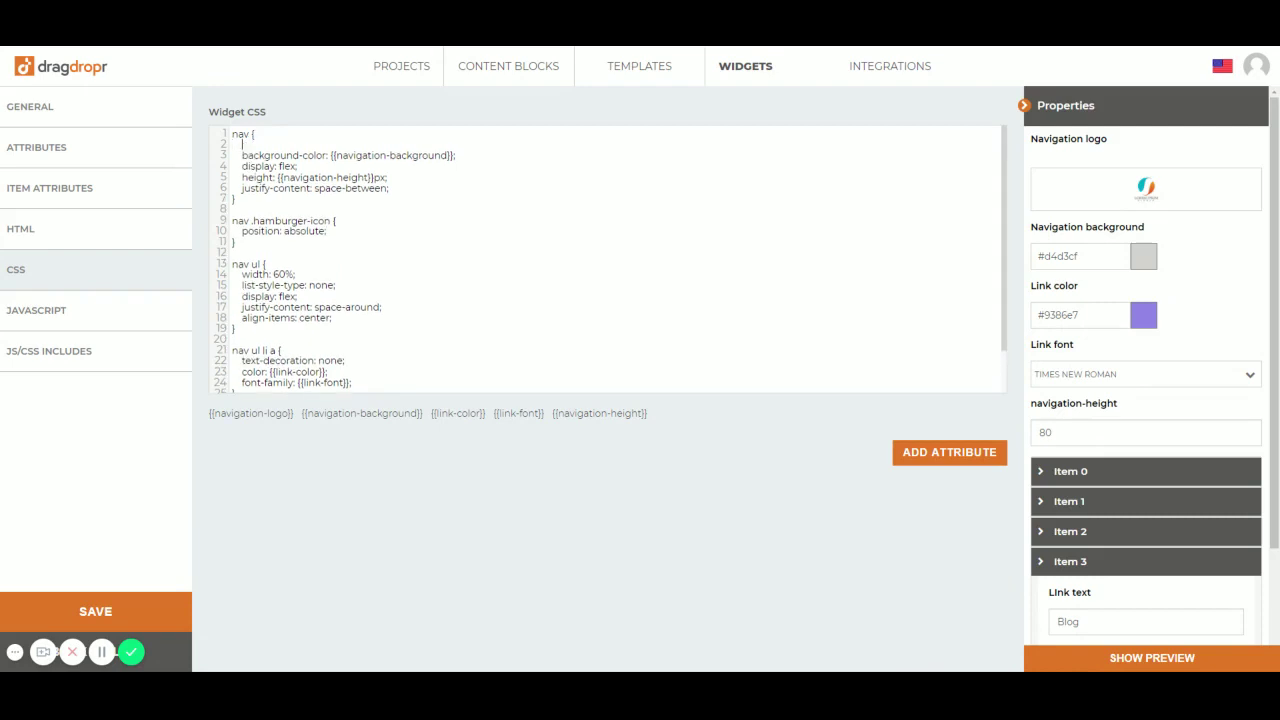
type("position: relative;")
left_click_drag(233, 221, 236, 242)
left_click(282, 221)
key("Return")
type("right:")
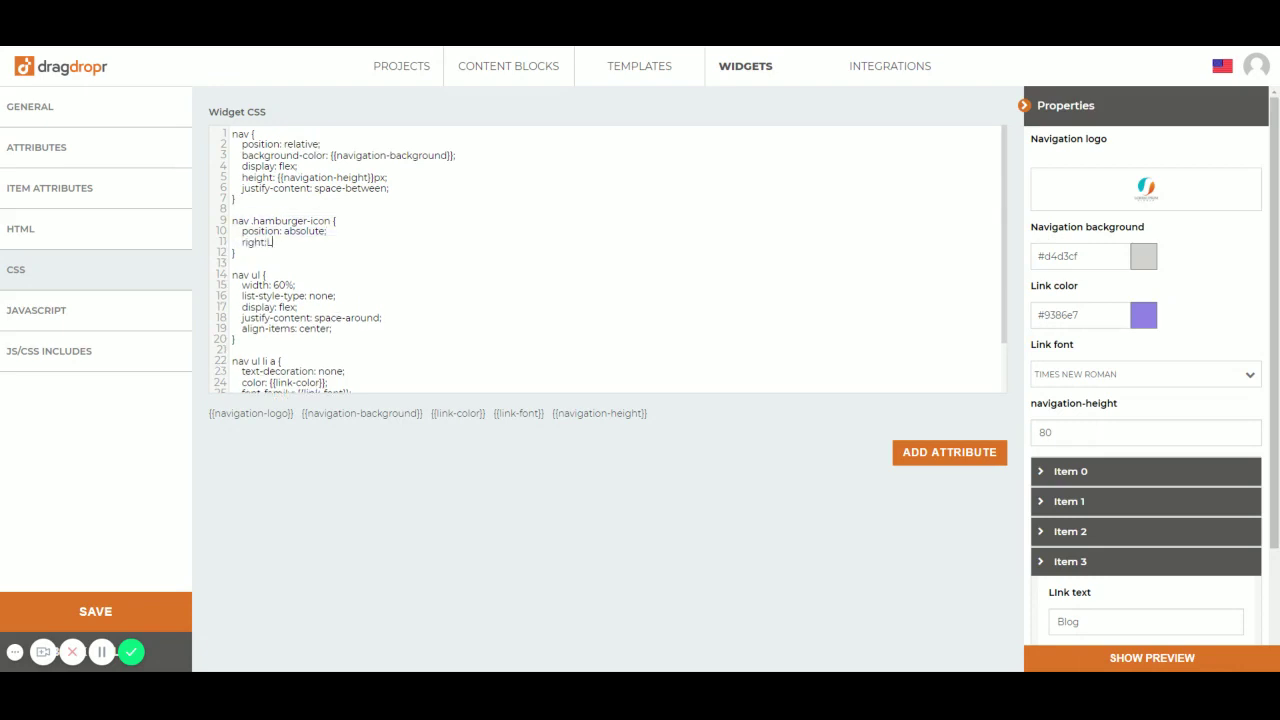
type(" 25px;")
key("Return")
type("top")
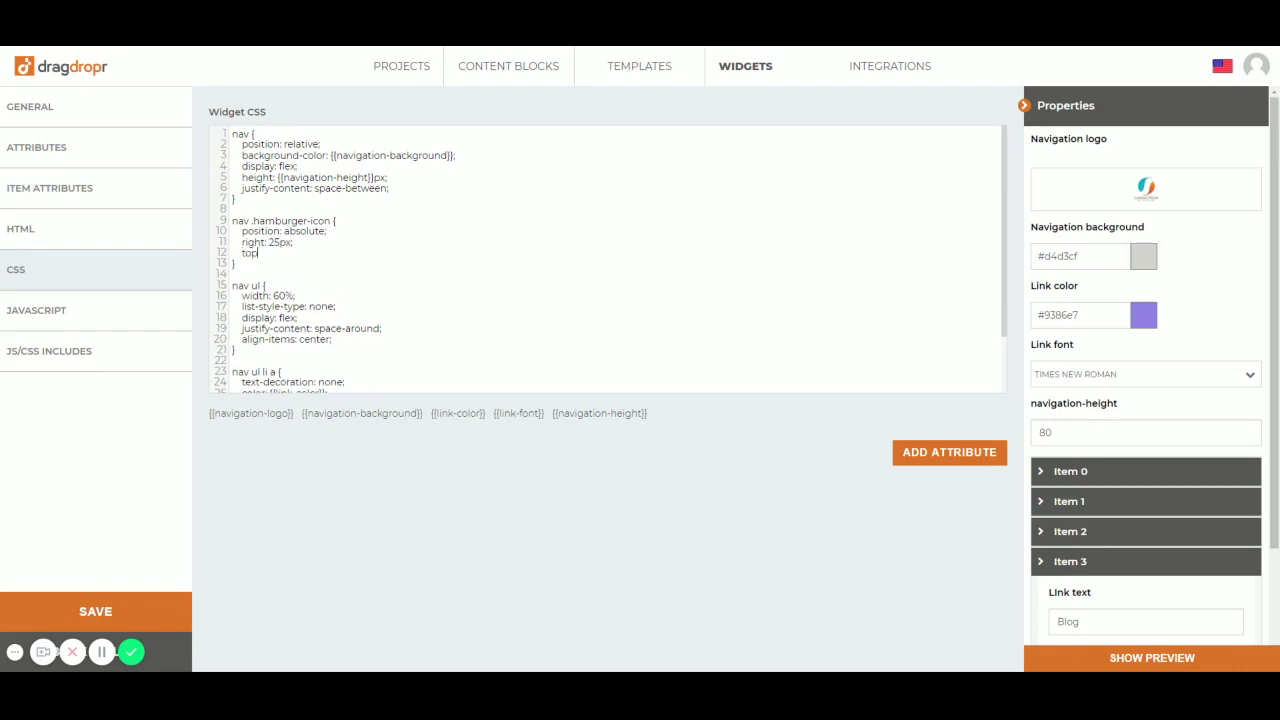
type(": 25px")
Add a nav .hamburger-icon i rule with font-size: 24px above the nav ul rule.
key("Return")
key("Return")
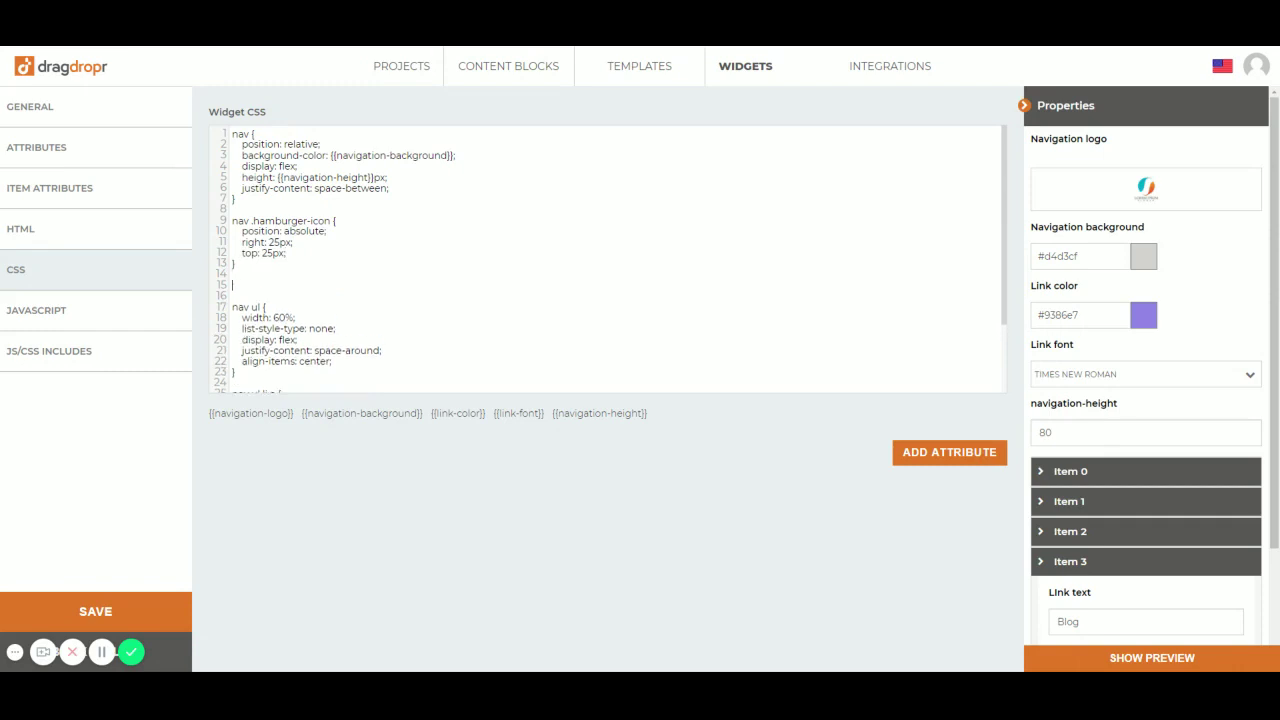
left_click_drag(232, 220, 330, 220)
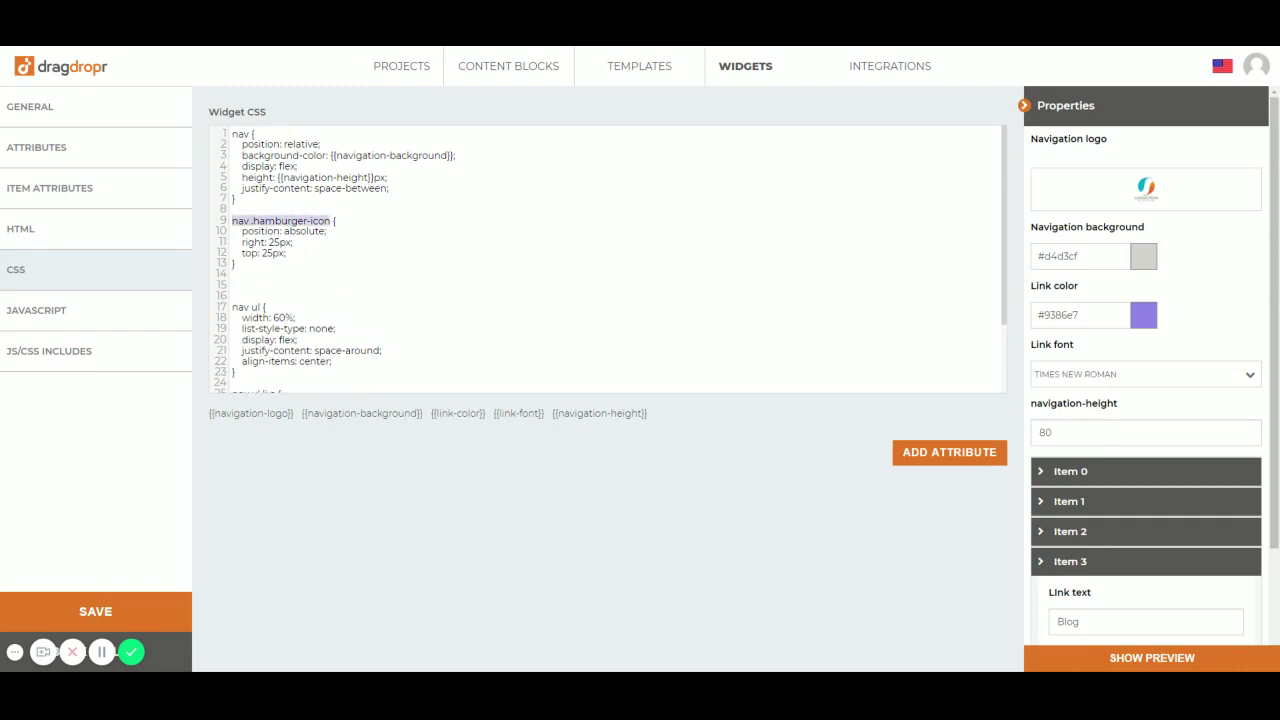
key("ctrl+c")
left_click(232, 285)
key("ctrl+v")
type("i ")
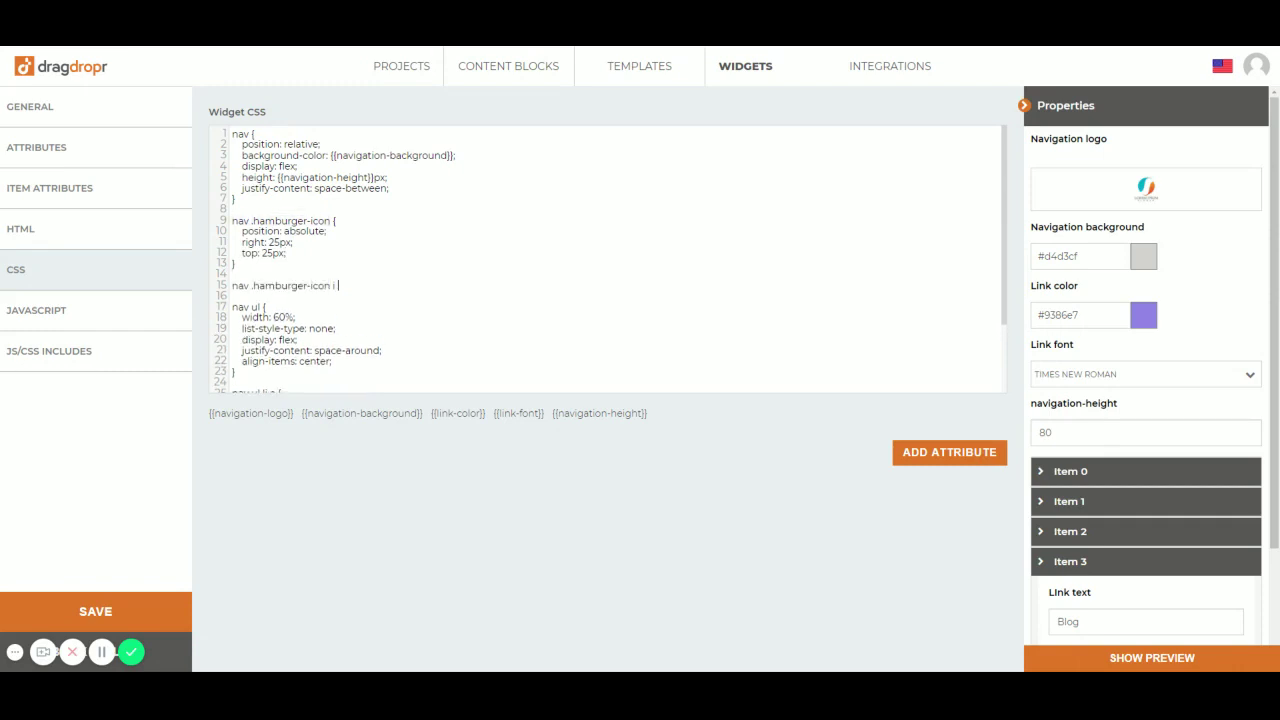
type("{")
key("Return")
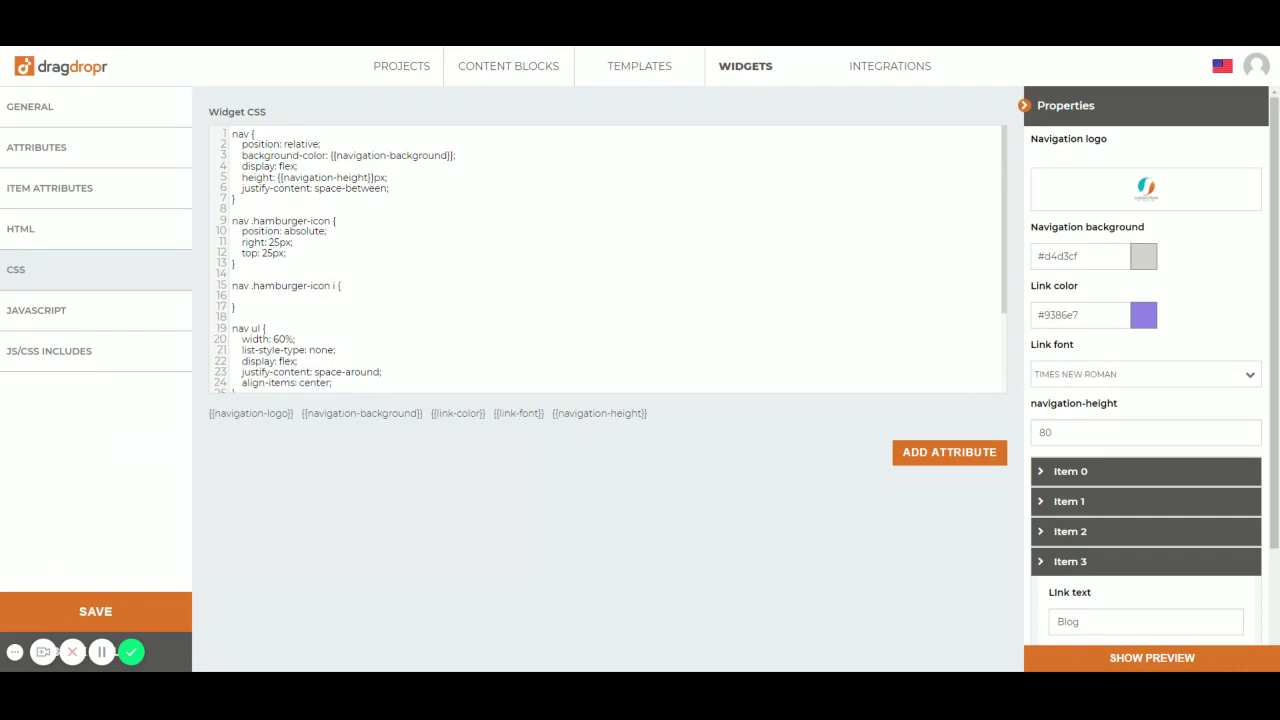
type("font-size: 24px;")
Review the CSS rules, including the nav height declaration, and preview the widget with the hamburger icon.
scroll(605, 258, "down", 2)
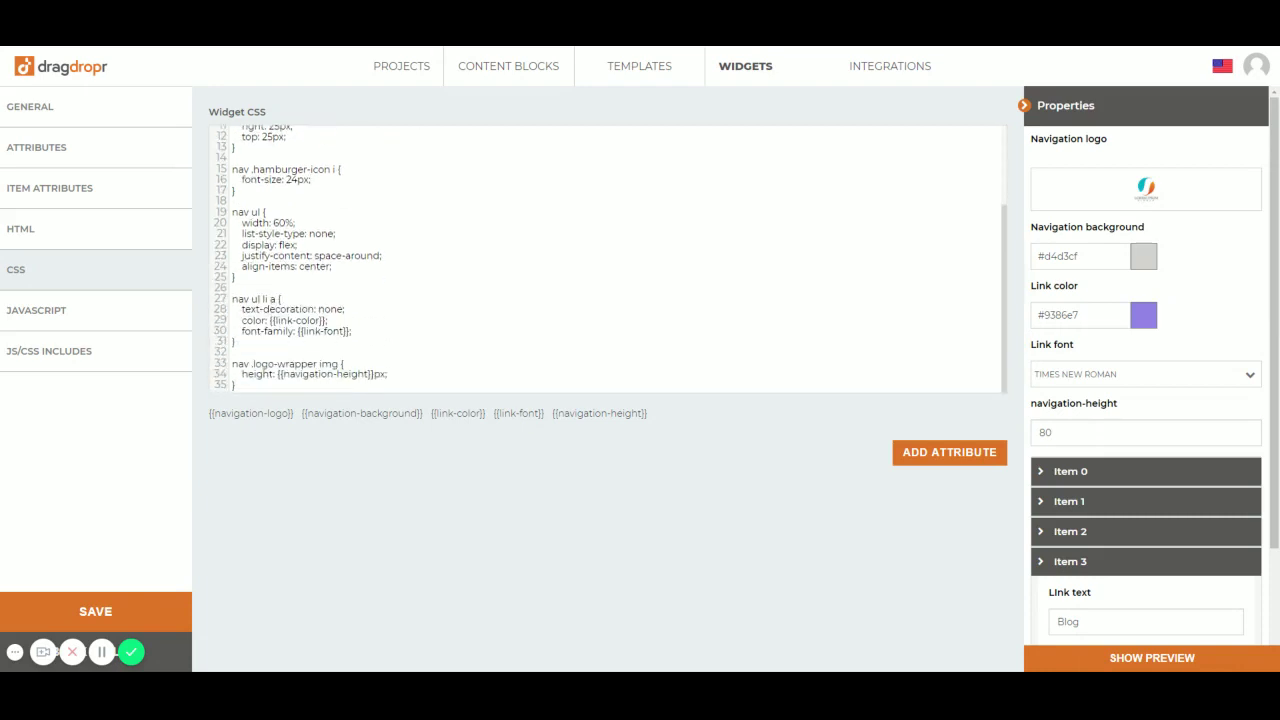
scroll(605, 258, "up", 2)
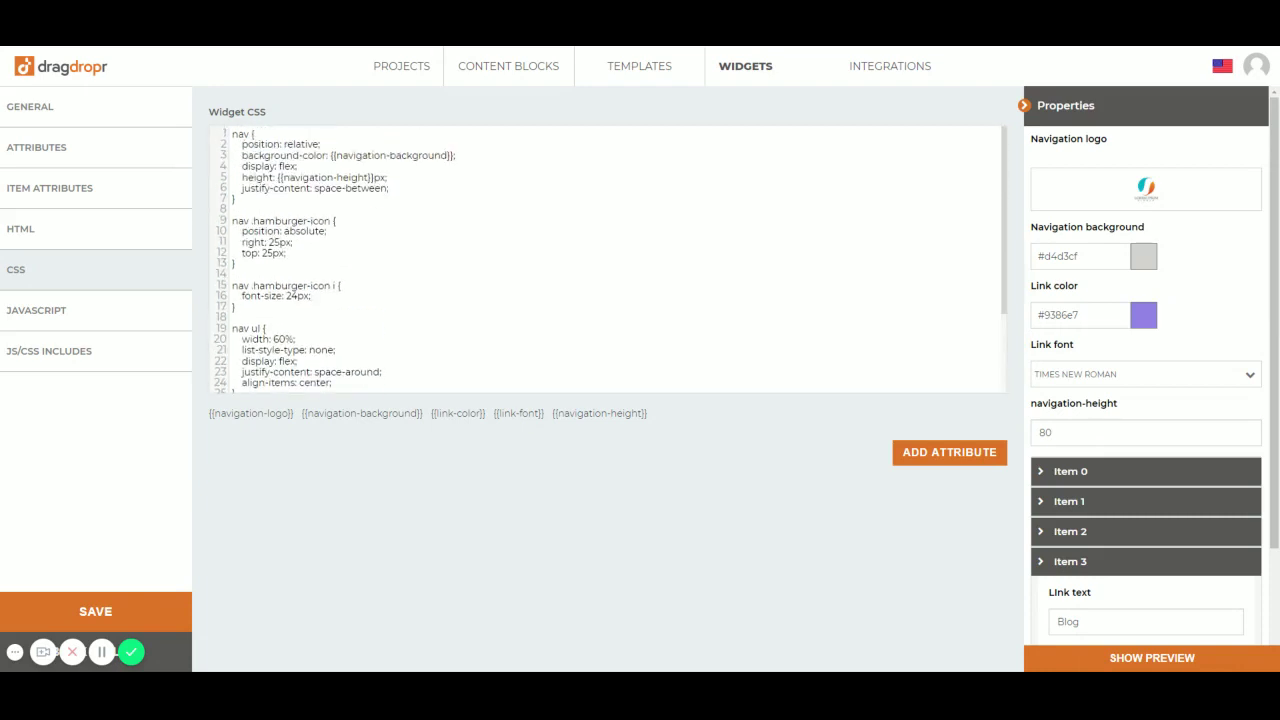
left_click_drag(277, 177, 371, 177)
left_click(371, 177)
left_click(1172, 657)
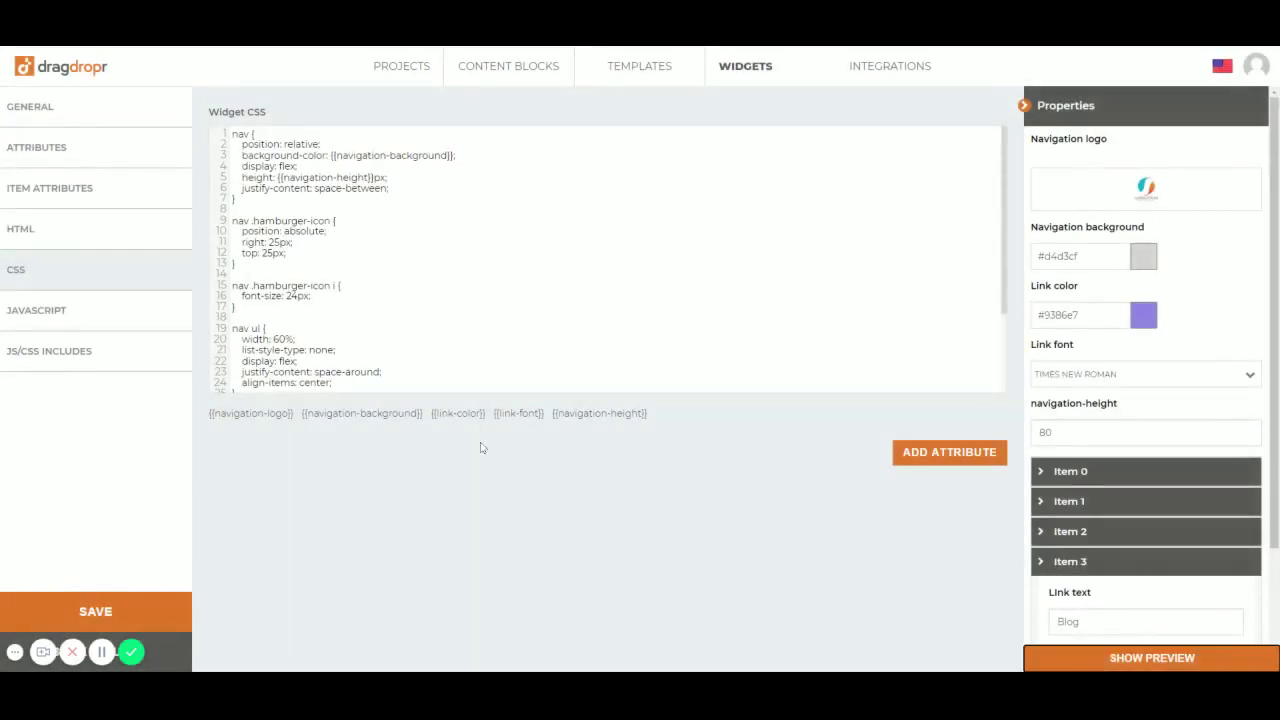
scroll(600, 300, "down", 3)
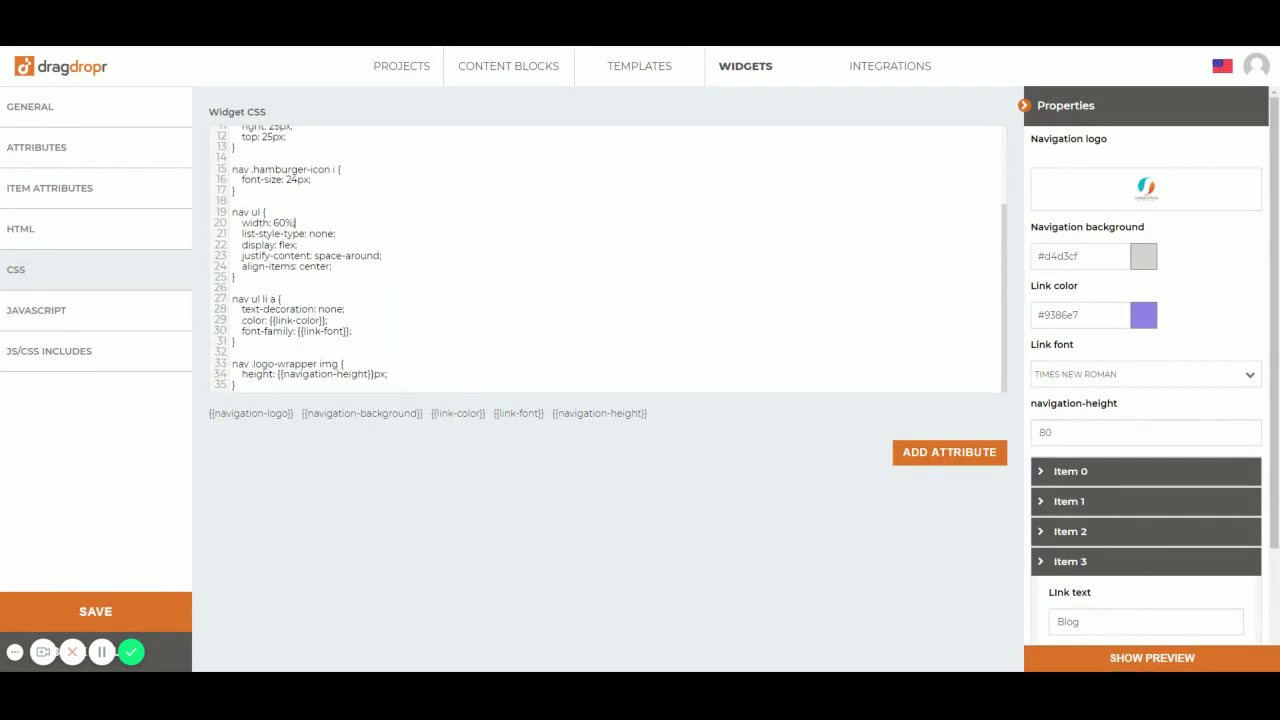
key("Down")
key("End")
key("Return")
key("Return")
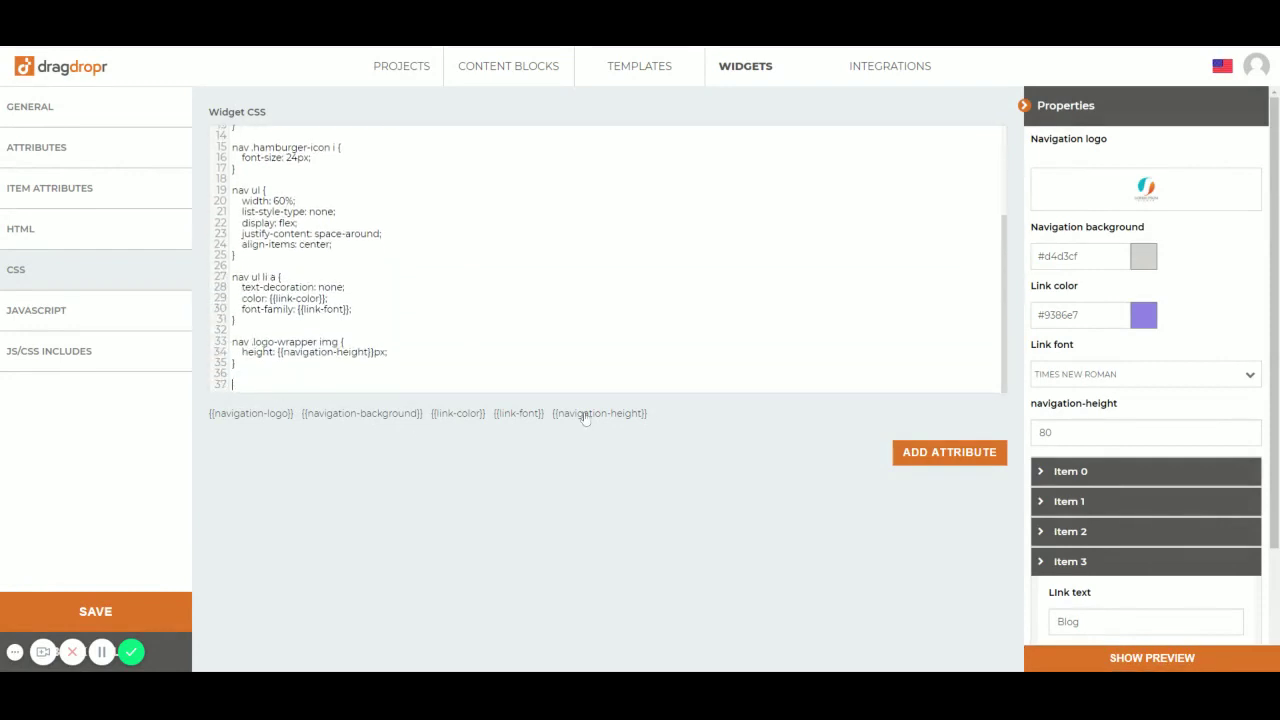
type("@media screen only")
type("()")
key("shift+Home")
key("ctrl+v")
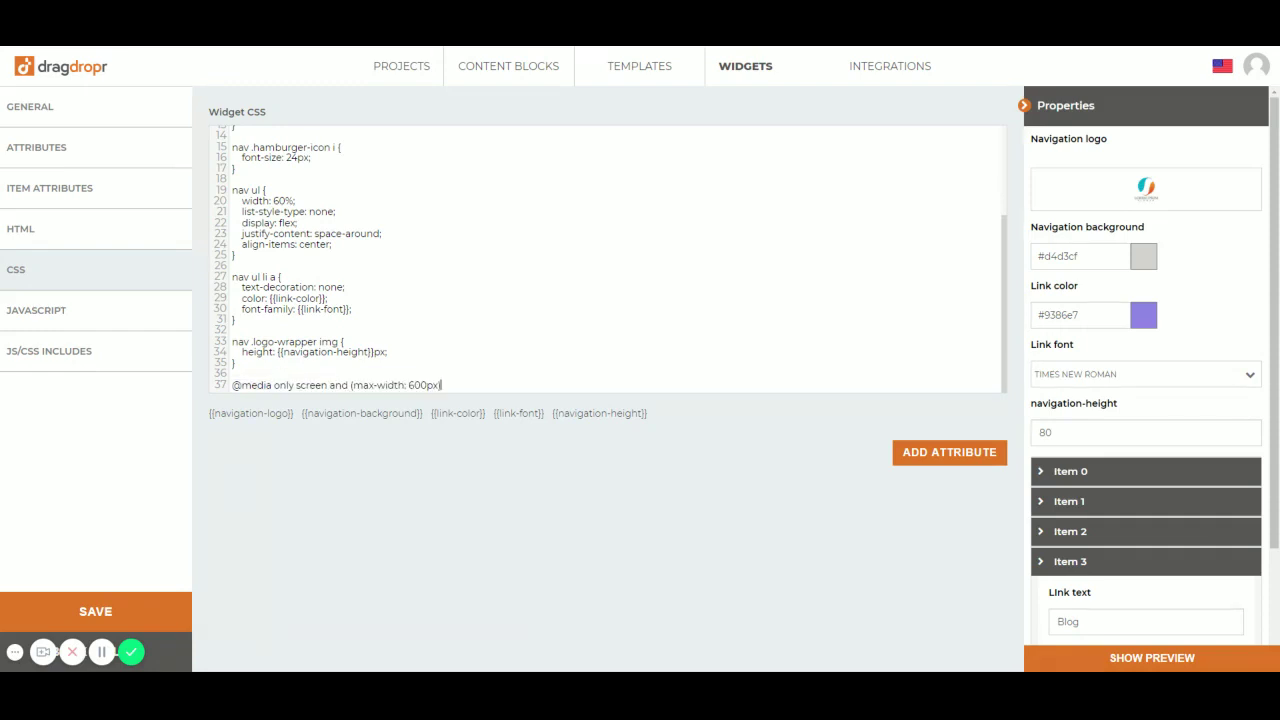
Change the media query's max-width to 768px and add an empty rule block with braces.
double_click(414, 385)
type("768px) {")
key("Return")
key("Return")
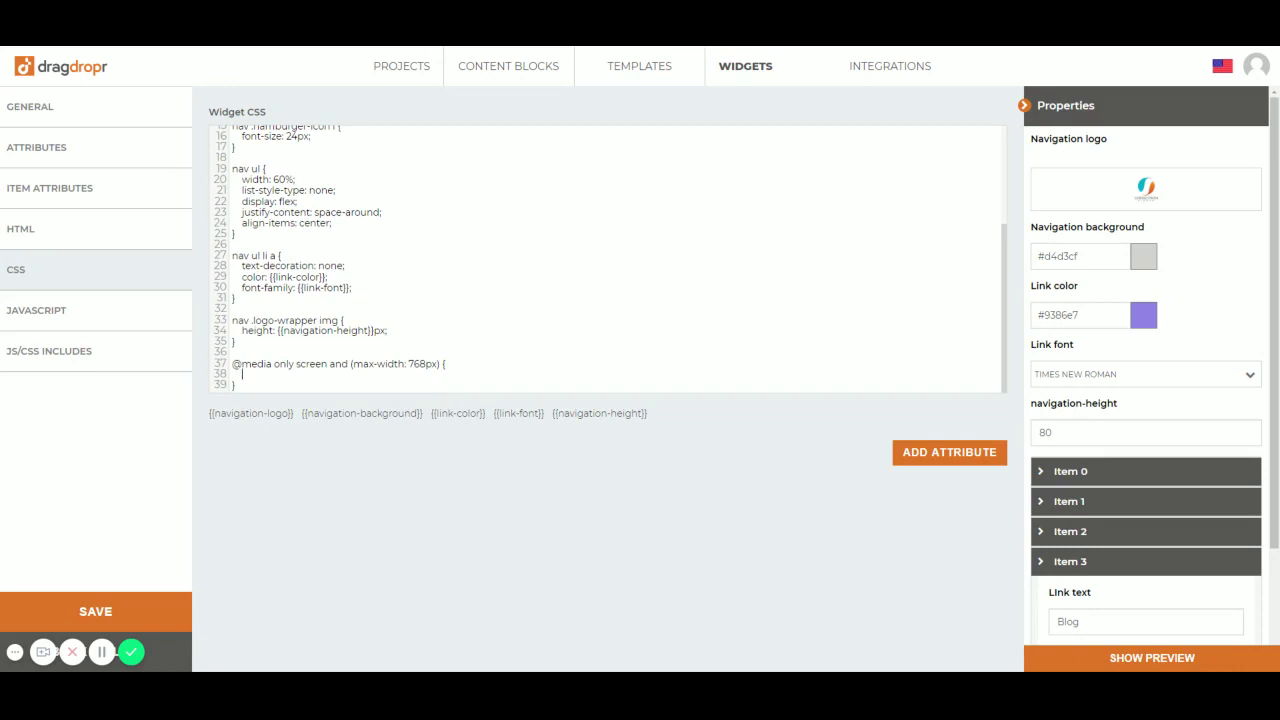
left_click_drag(408, 364, 426, 364)
left_click(408, 364)
left_click(243, 374)
Add display: none to the nav .hamburger-icon rule and check the result in the widget preview.
scroll(600, 258, "up", 3)
scroll(600, 258, "up", 1)
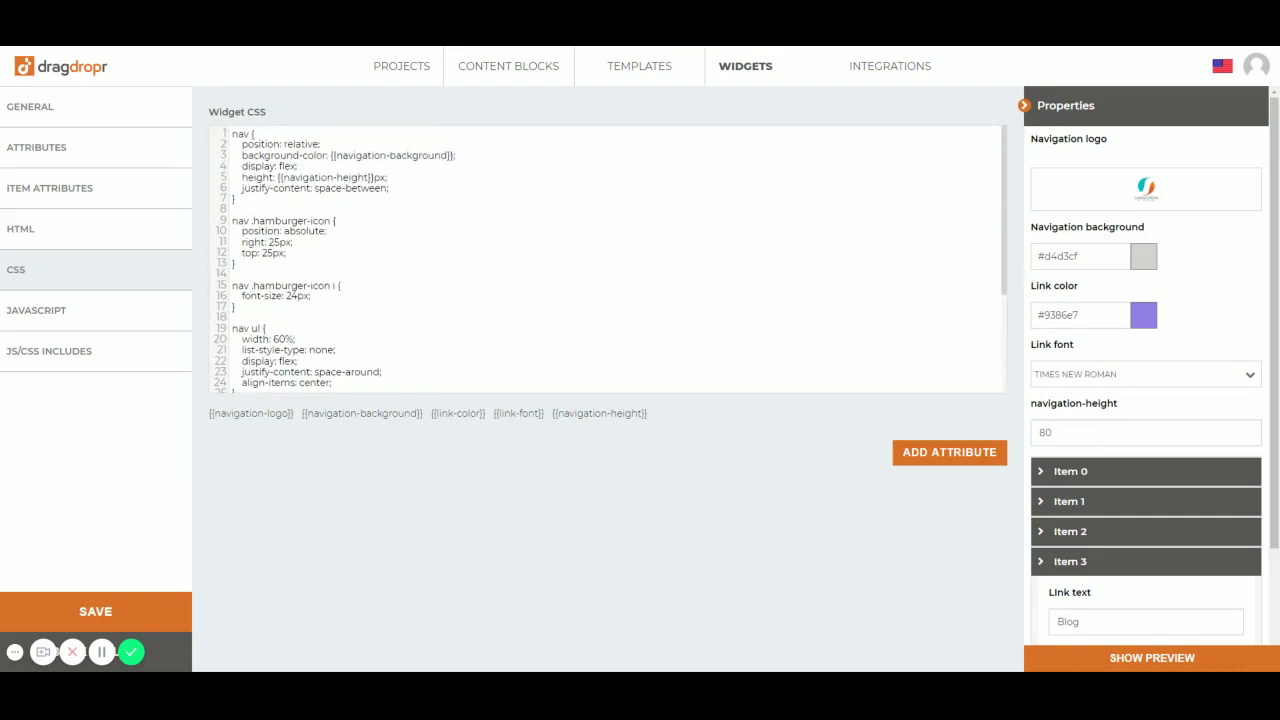
key("Return")
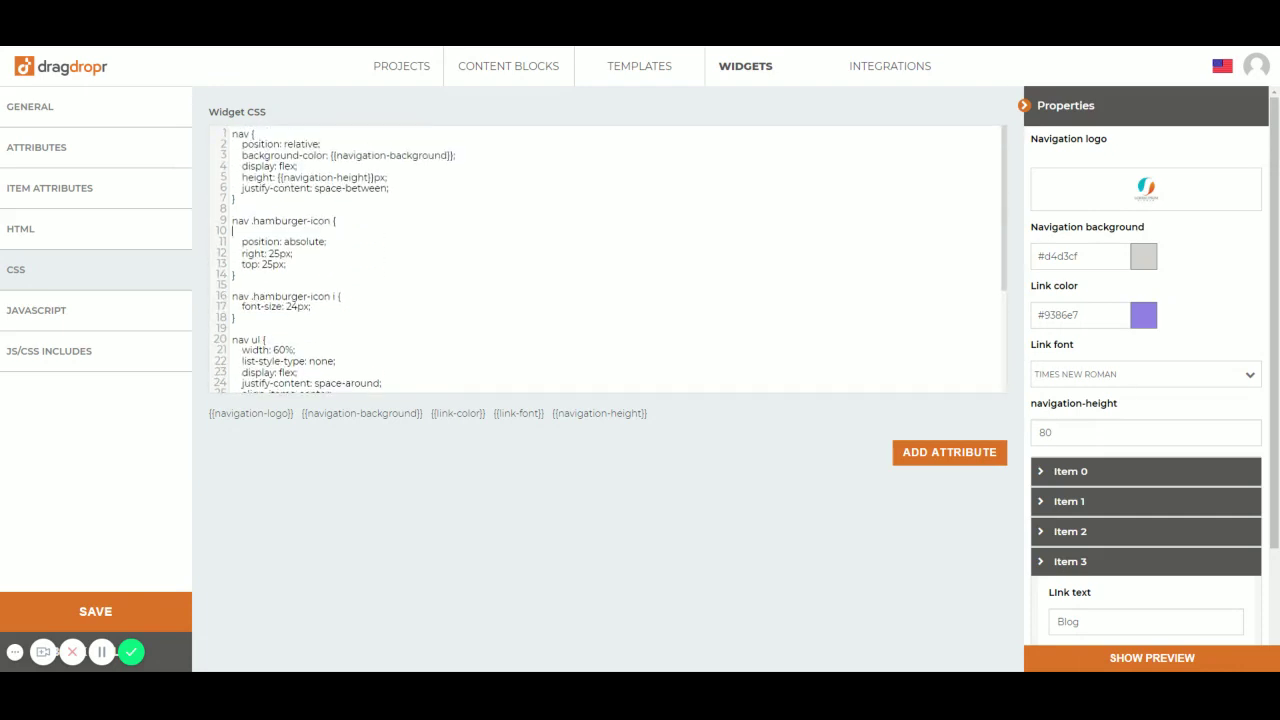
type("display: none;")
left_click(1152, 660)
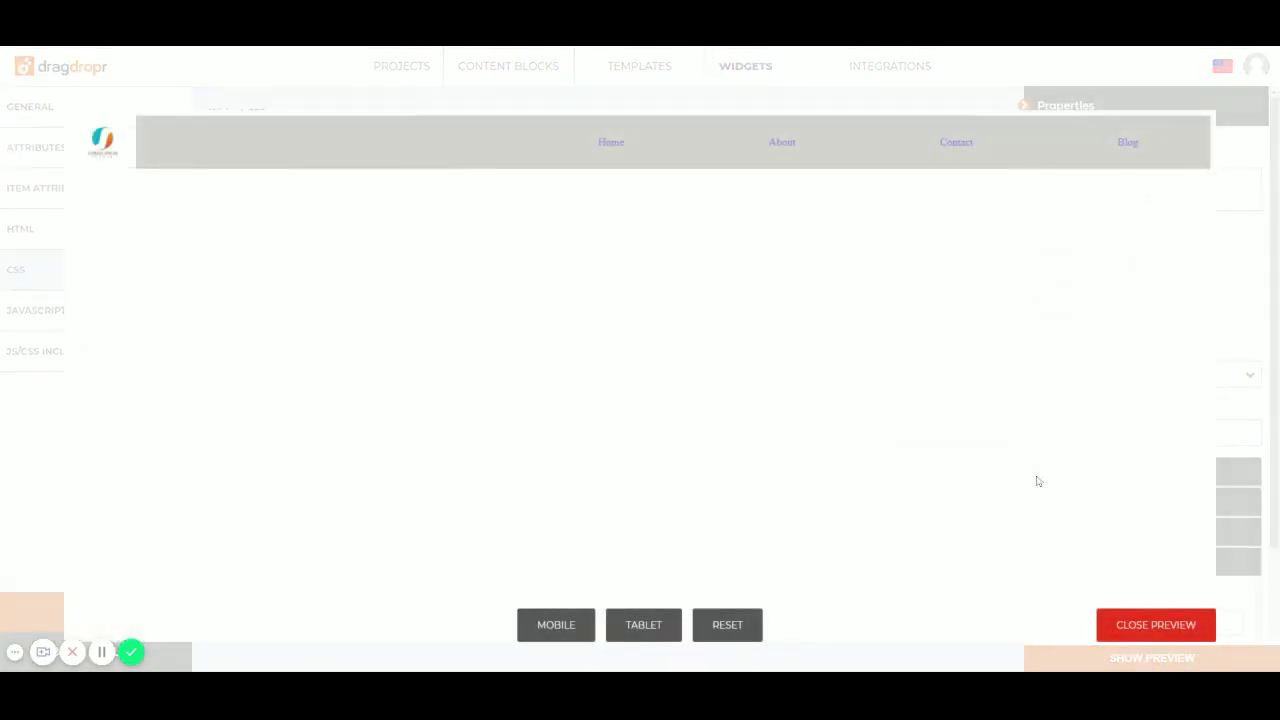
left_click(1156, 625)
Add a nav .hamburger-icon rule with display: block inside the 768px media query, reusing the existing selector.
scroll(600, 260, "down", 5)
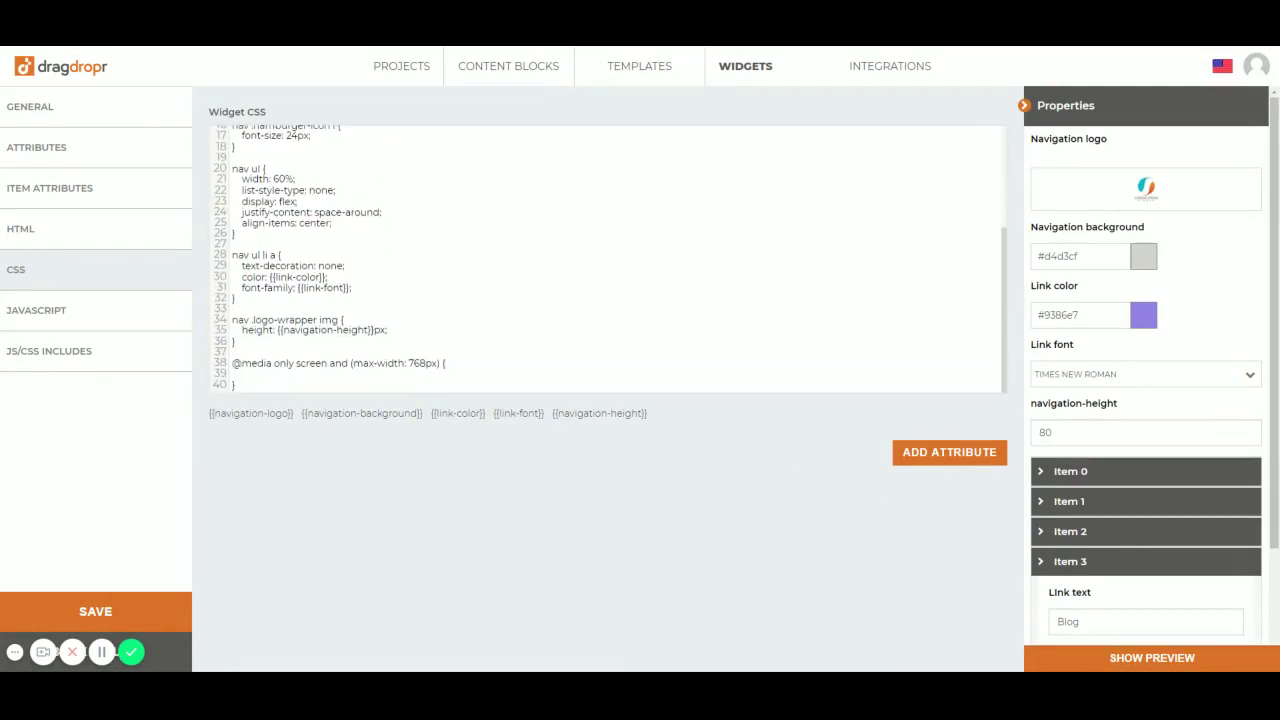
scroll(600, 260, "up", 4)
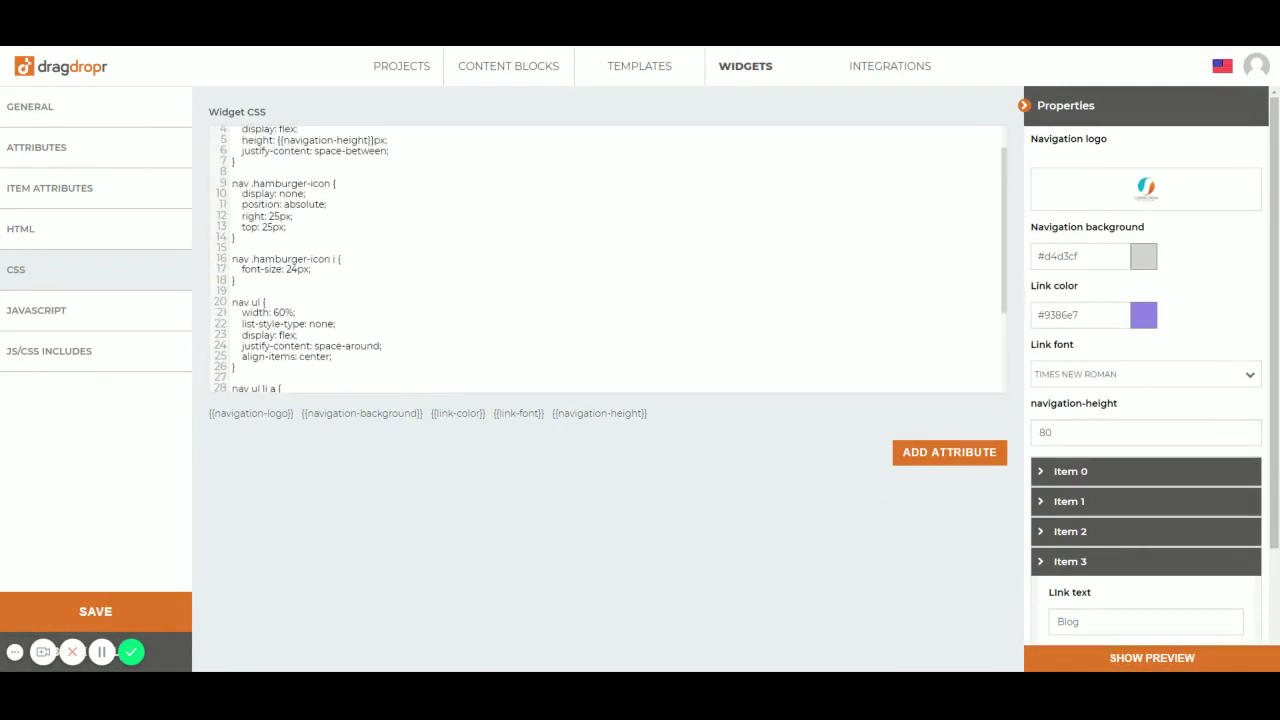
left_click_drag(232, 184, 324, 184)
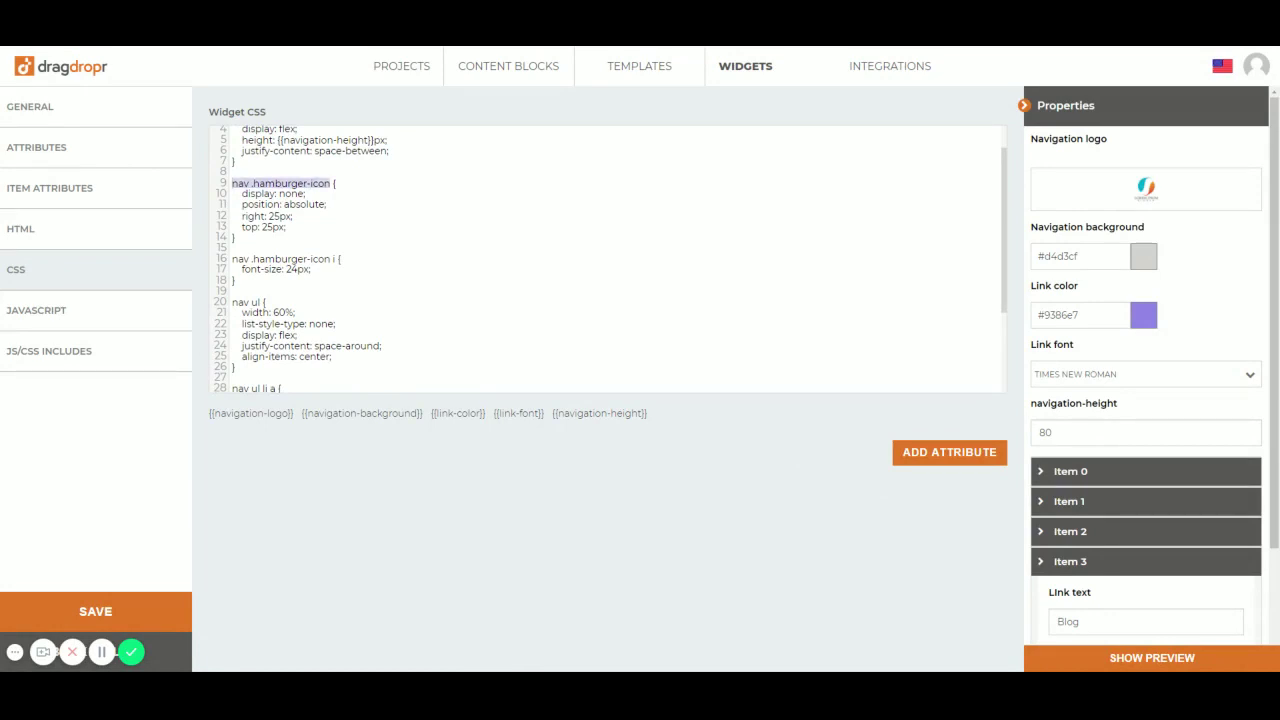
scroll(600, 260, "down", 4)
key("ctrl+v")
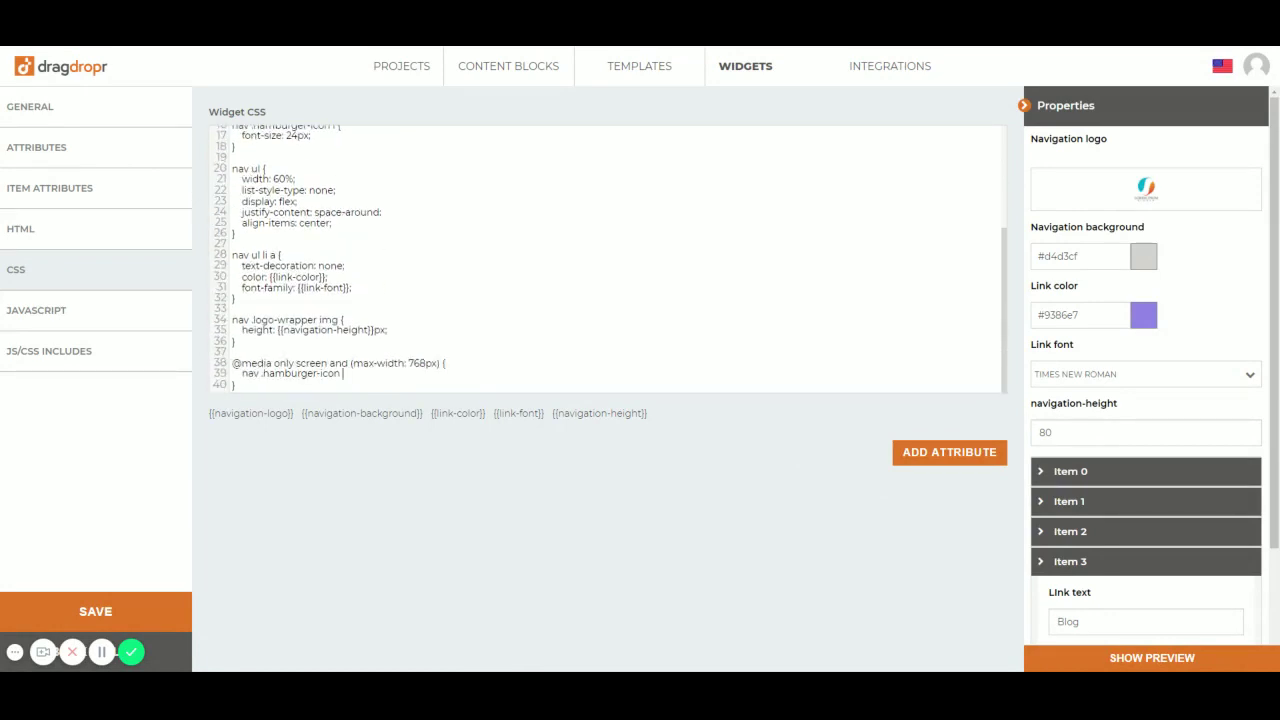
type("{")
key("Return")
type("d")
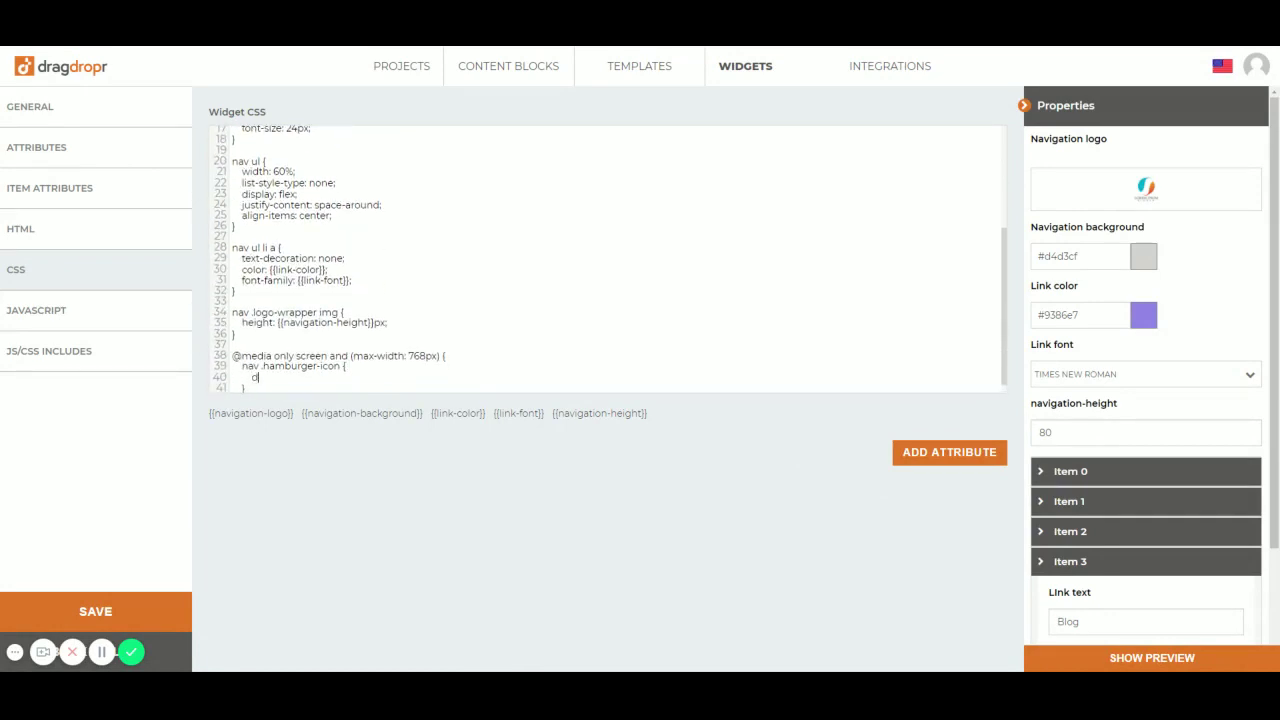
type("isplay: block;")
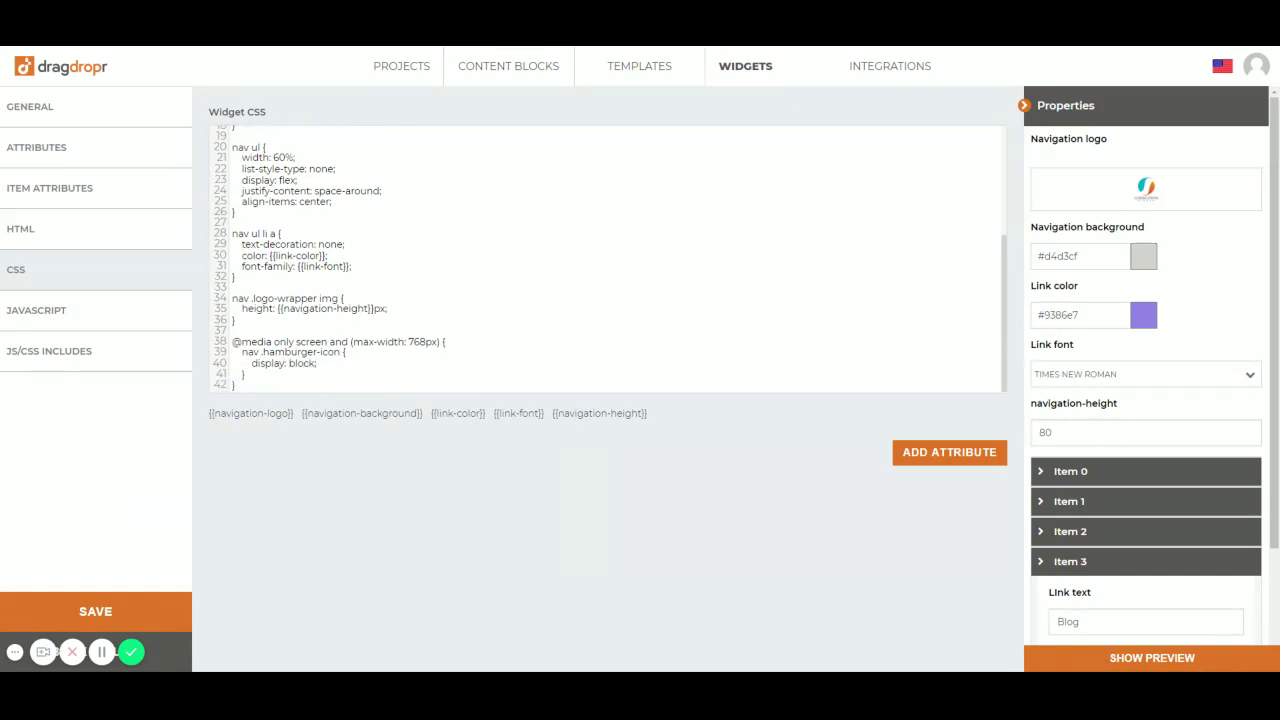
Add a nav ul rule with display: none below the hamburger-icon rule inside the media query.
scroll(605, 258, "up", 4)
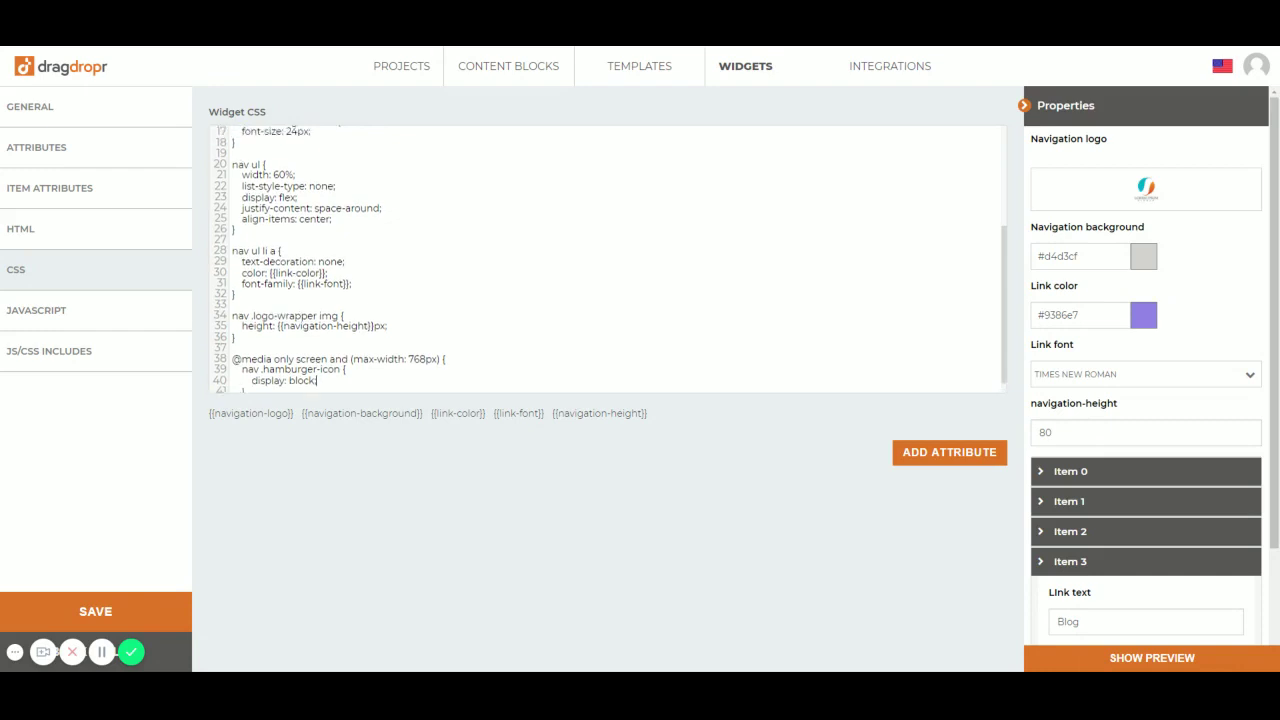
left_click_drag(232, 280, 236, 345)
left_click(236, 345)
scroll(605, 258, "down", 4)
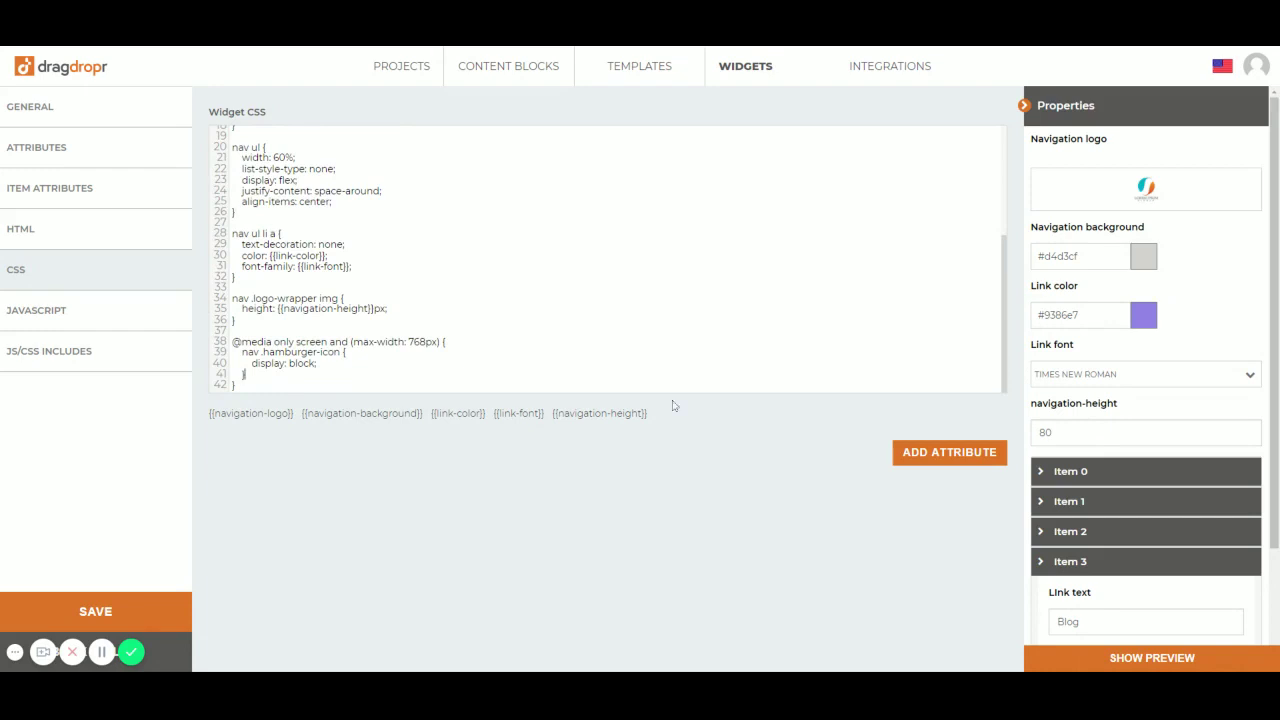
key("Return")
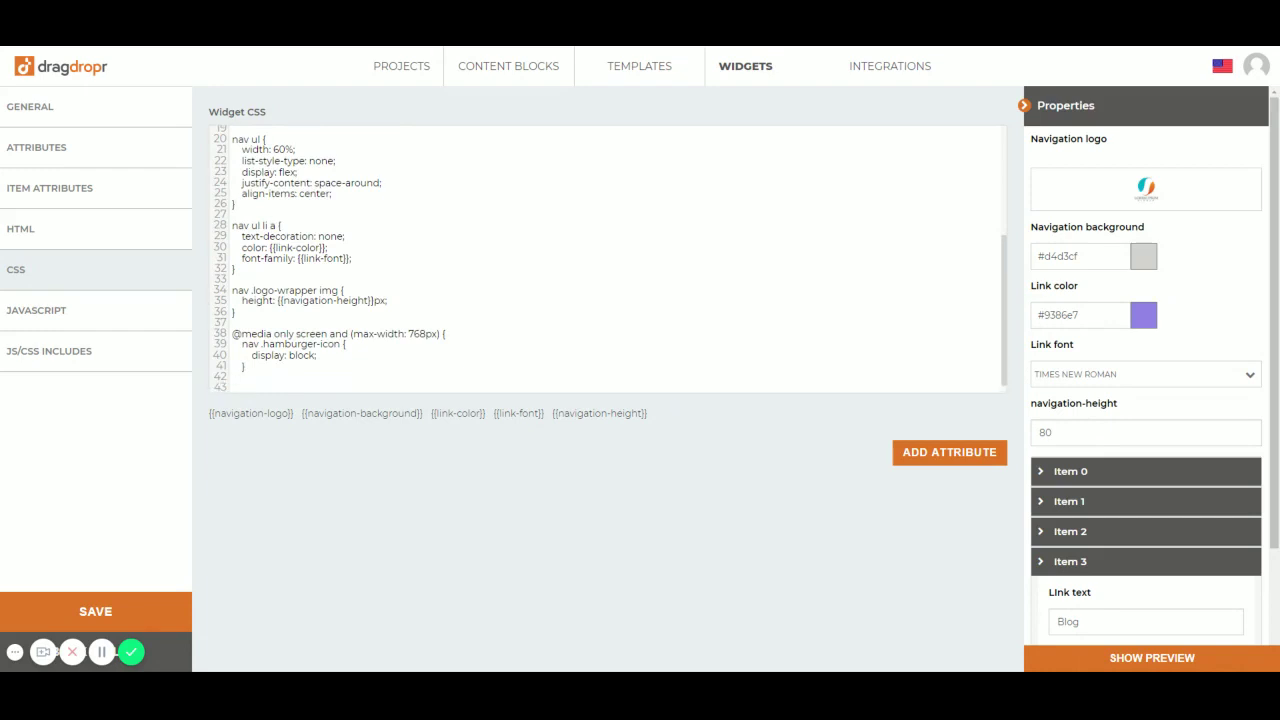
type("nav ul {")
key("Return")
type("displauy")
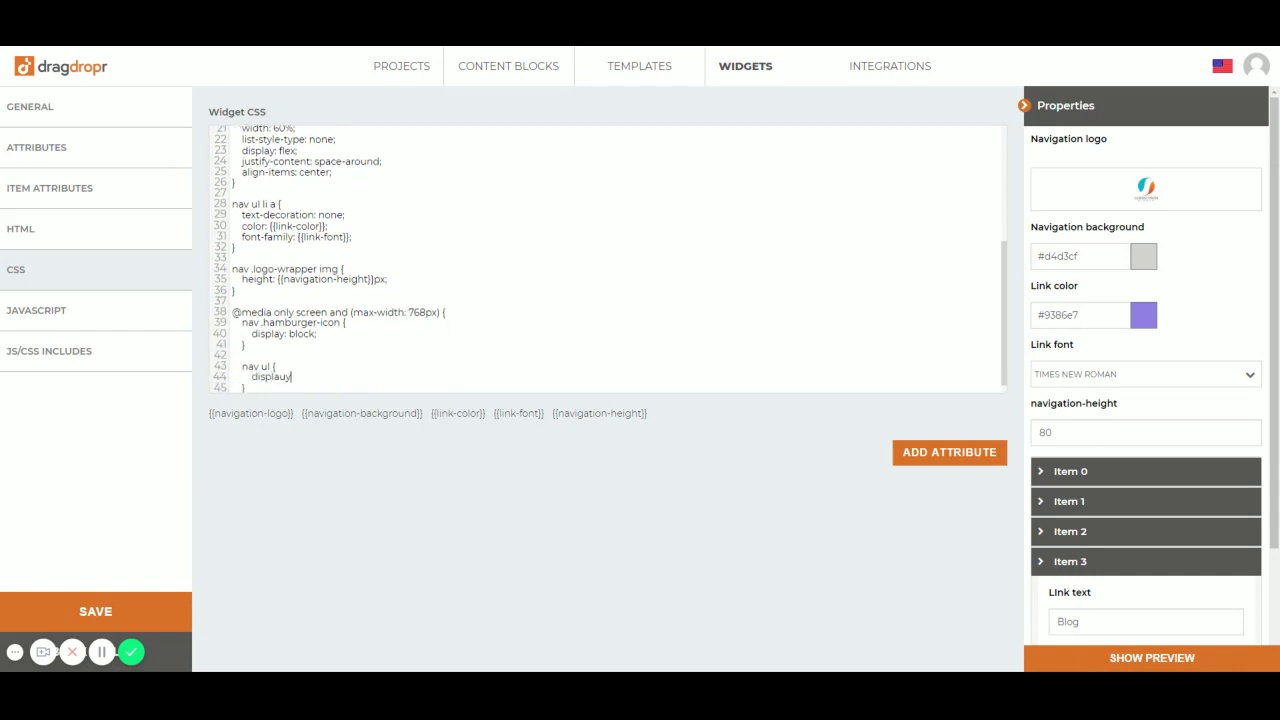
key("BackSpace")
key("BackSpace")
type("y: none")
Preview the widget and narrow the browser viewport to check the navigation's responsive layout.
left_click(1072, 660)
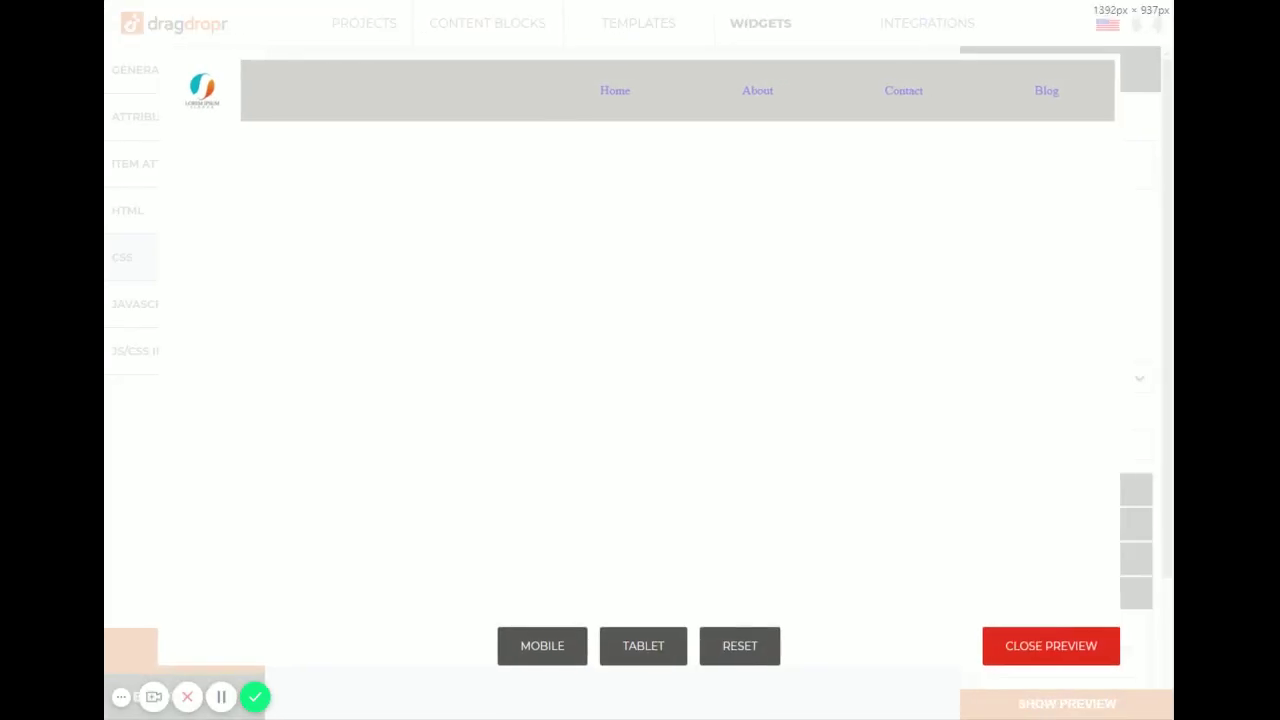
left_click_drag(1174, 360, 946, 360)
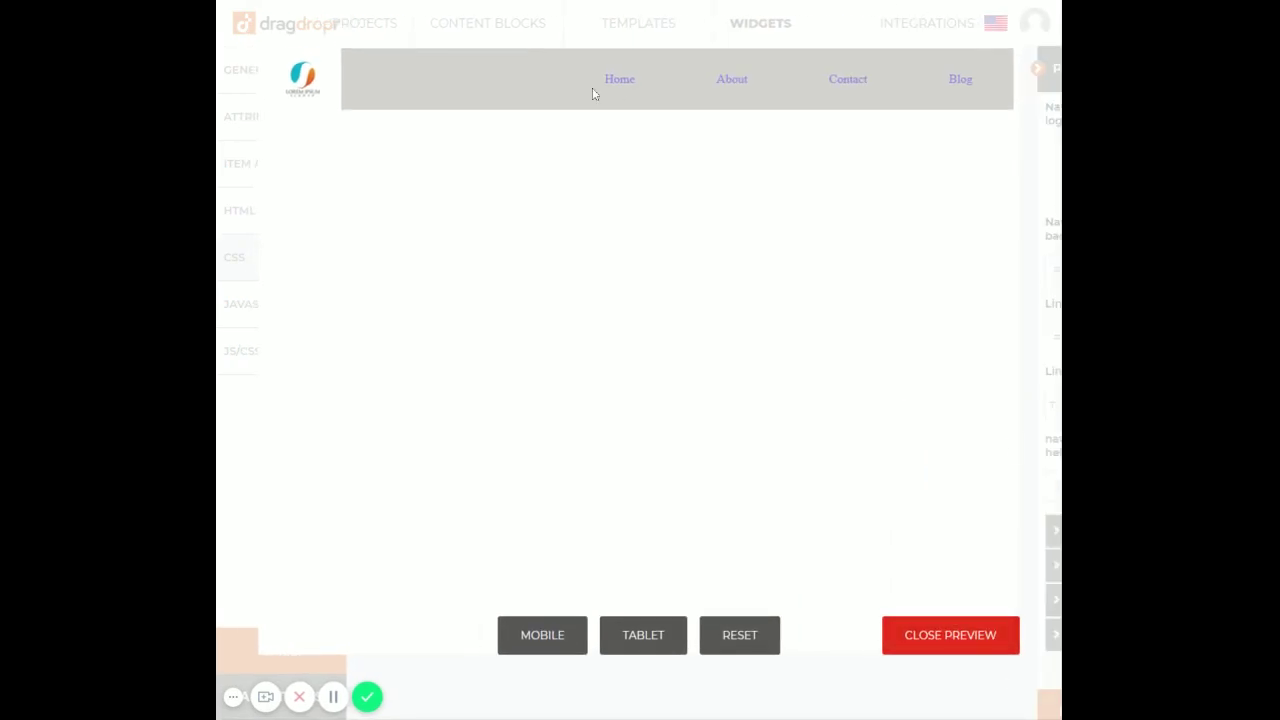
left_click(945, 635)
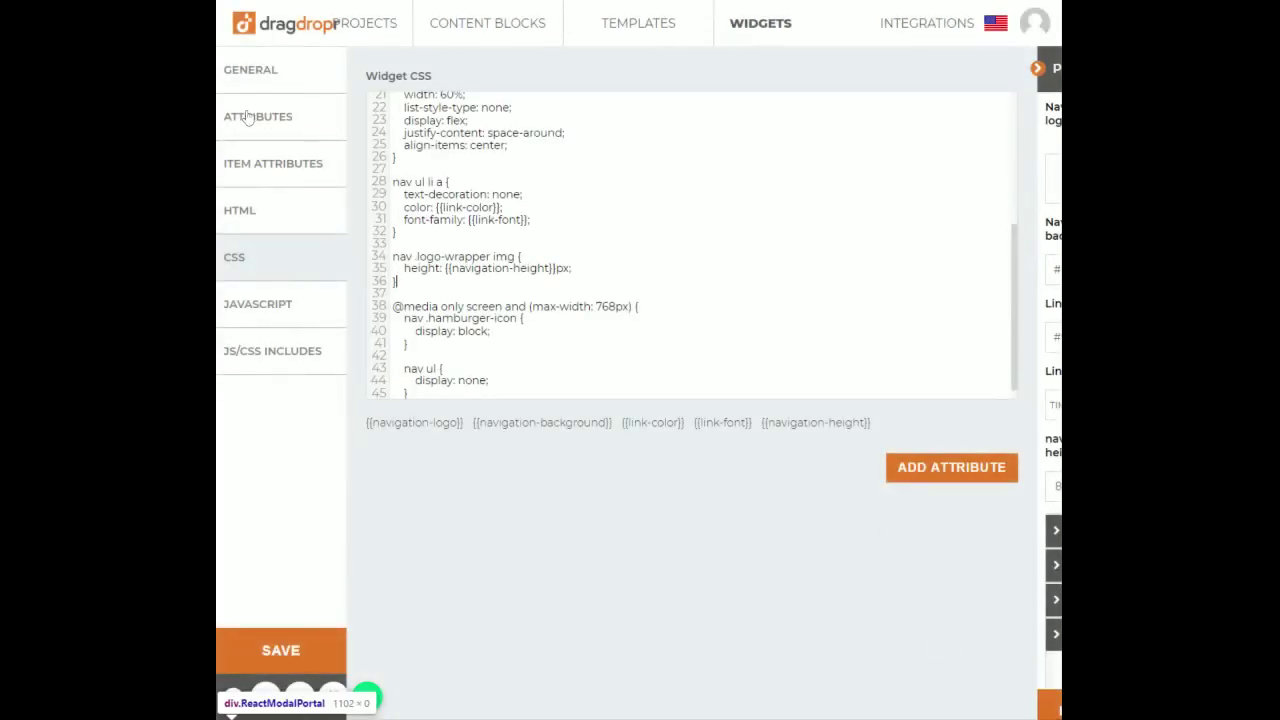
Add color: {{link-color}} to the nav .hamburger-icon i rule, widen the viewport and preview the widget.
scroll(690, 245, "up", 3)
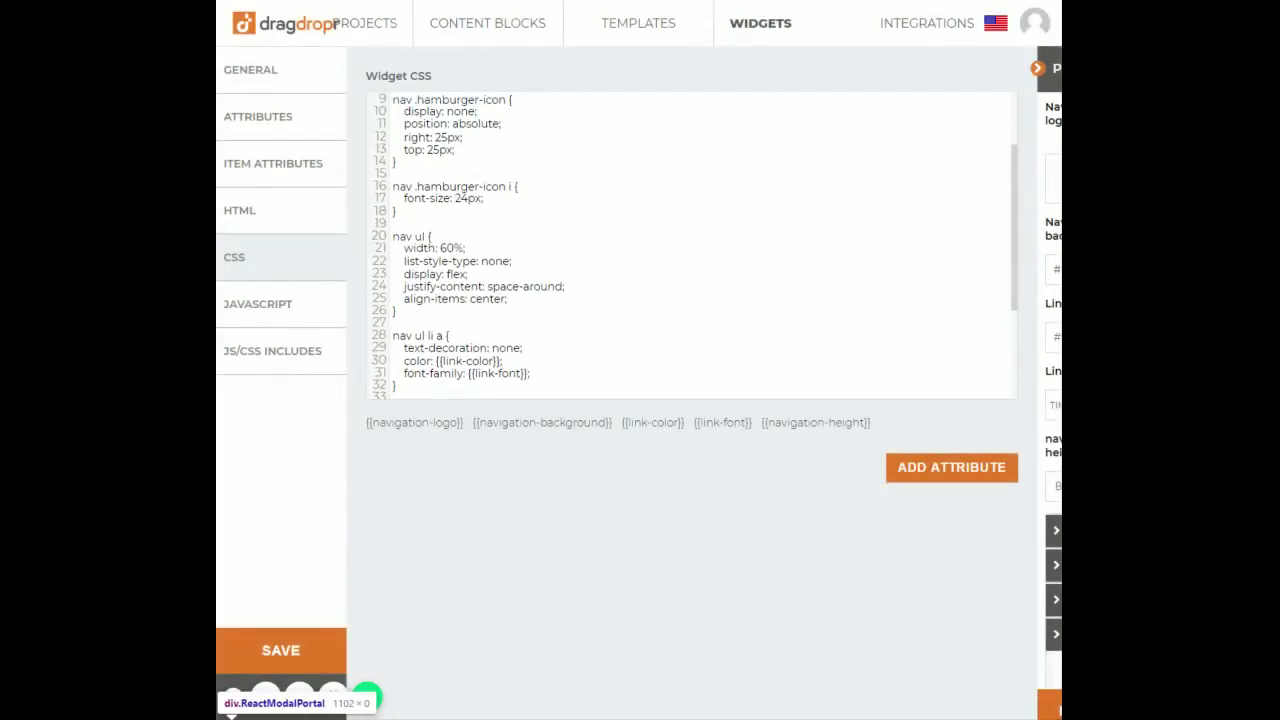
scroll(690, 245, "up", 2)
scroll(690, 245, "down", 5)
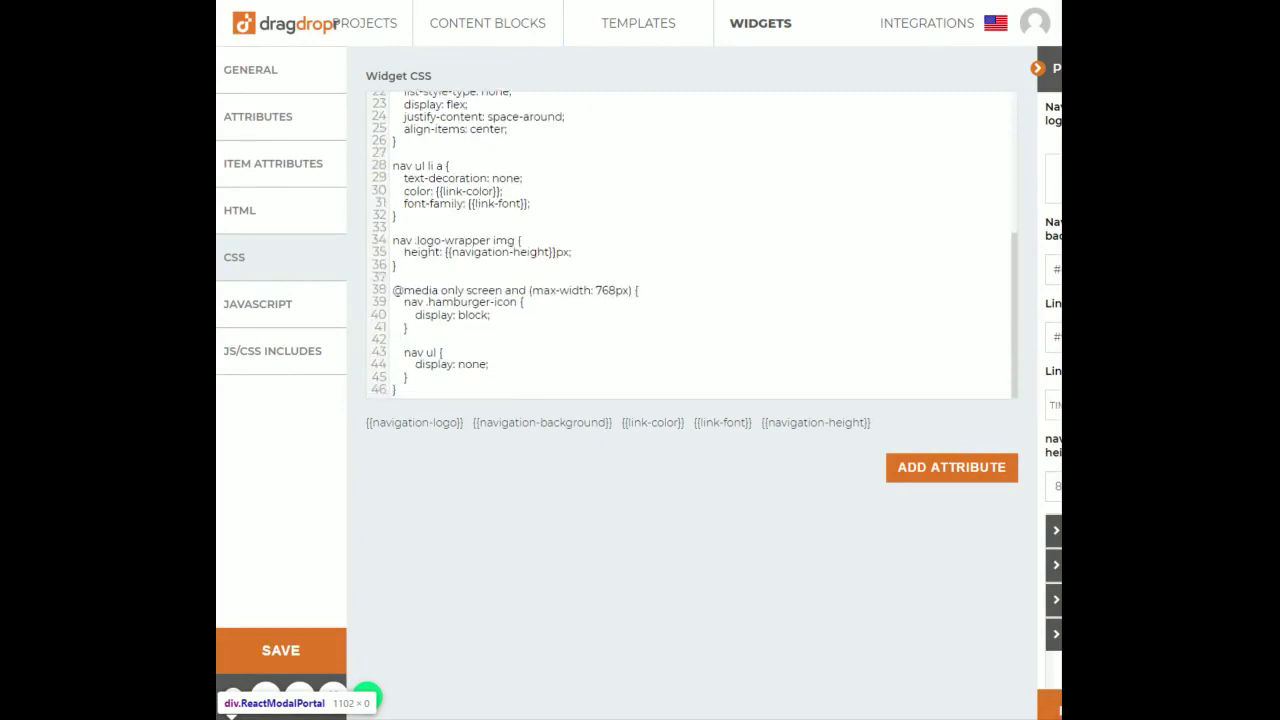
scroll(690, 245, "up", 3)
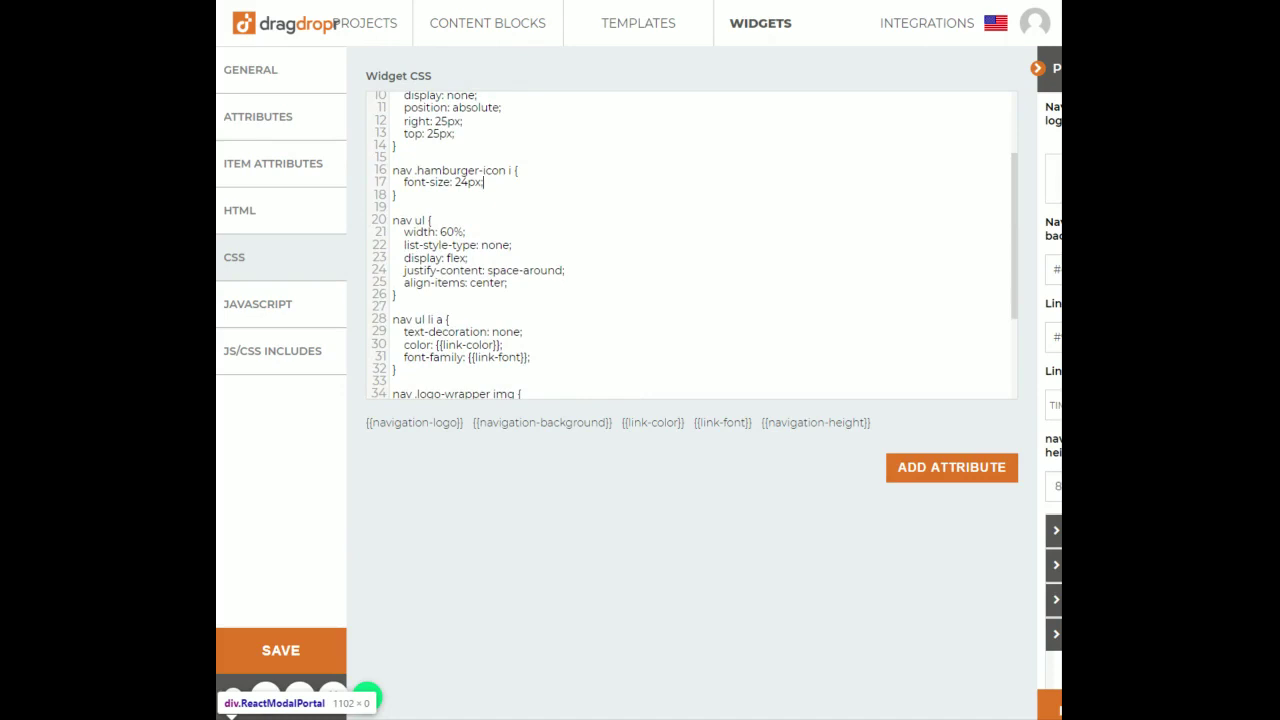
key("Return")
type("color:")
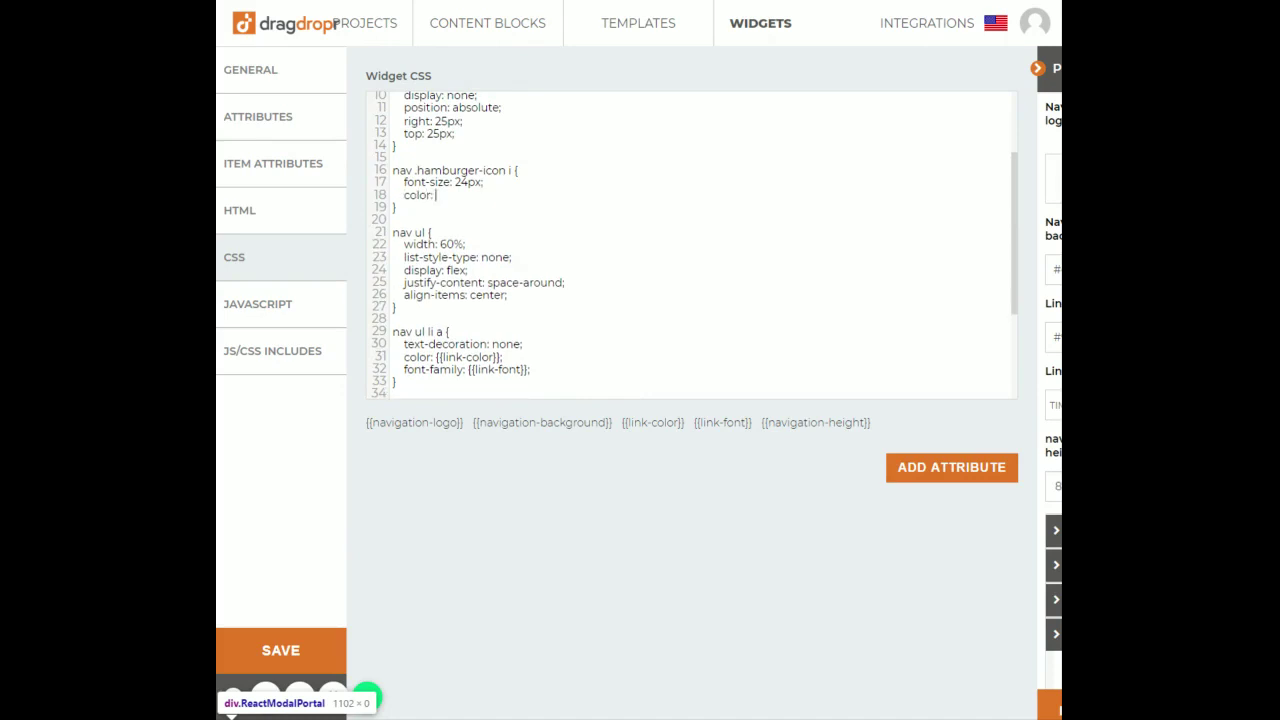
left_click(655, 424)
left_click_drag(1062, 228, 1082, 228)
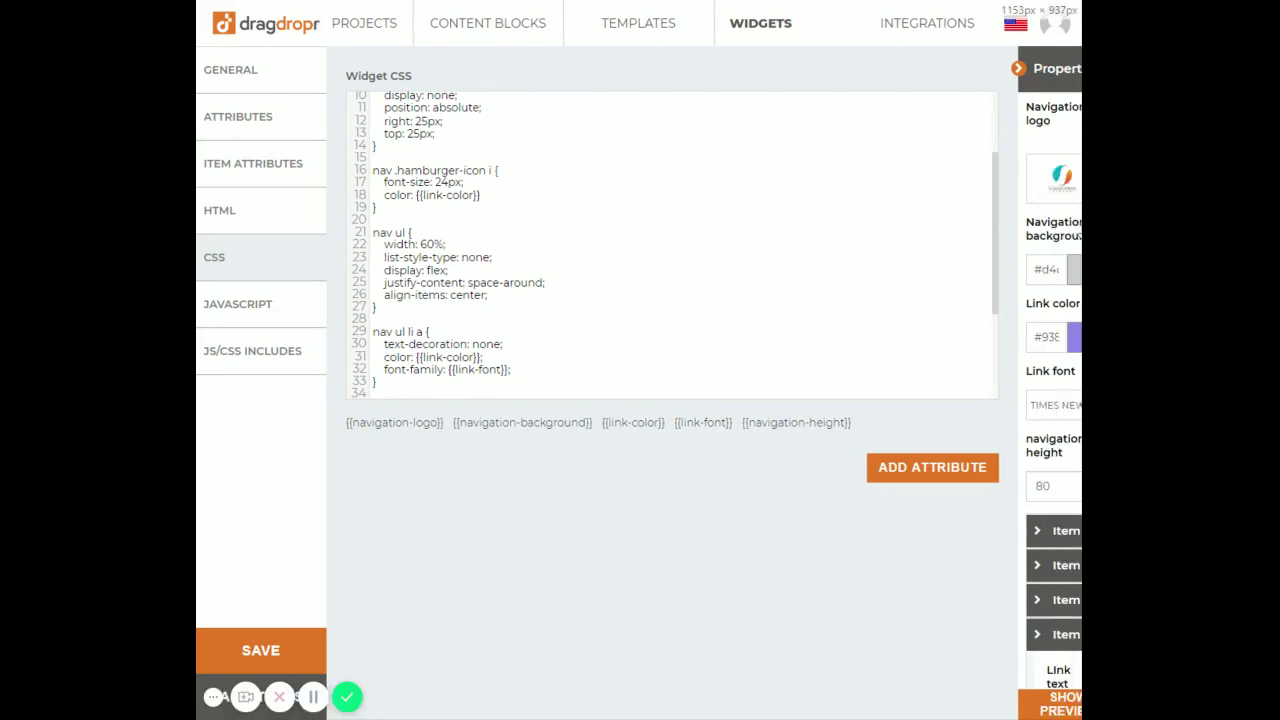
left_click(1150, 699)
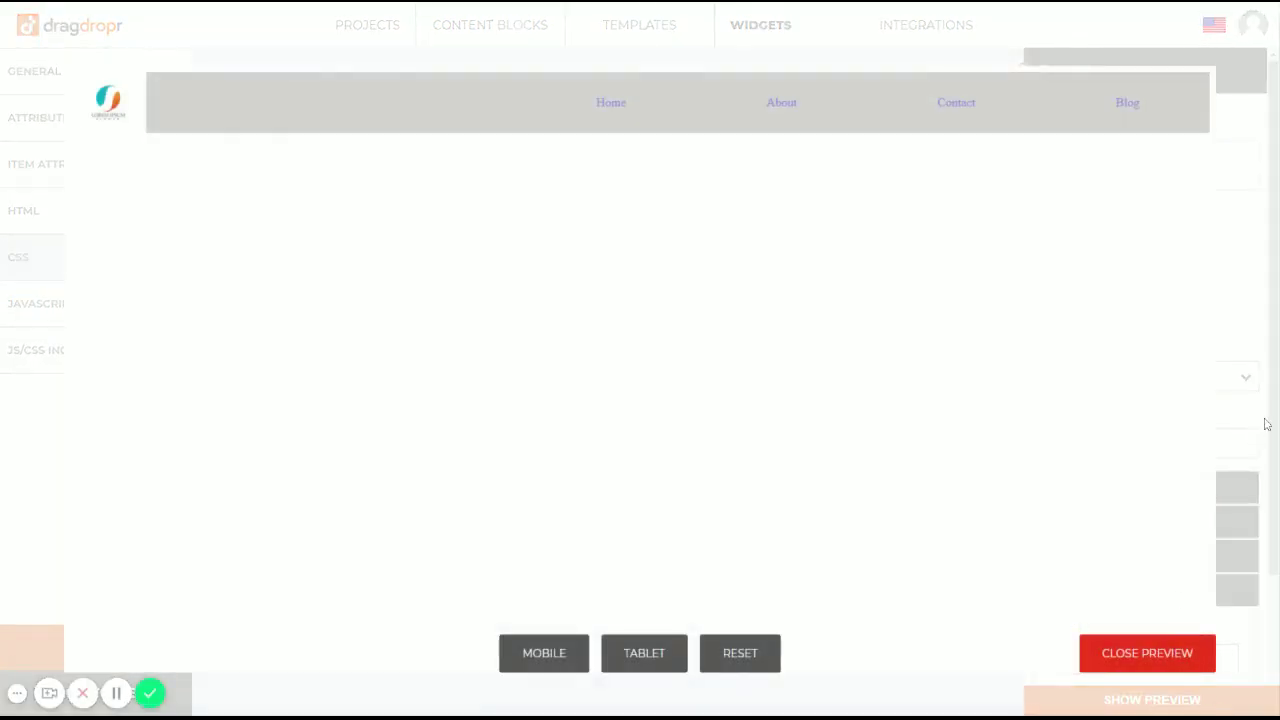